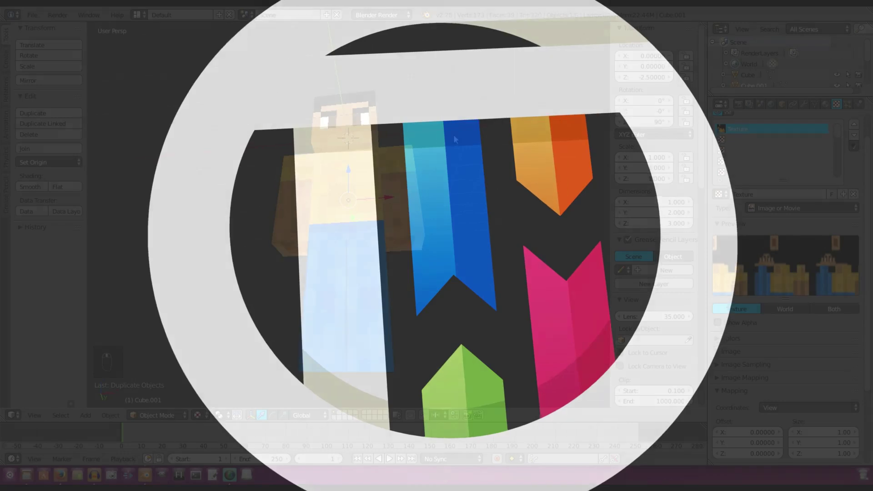
Try rotating each of the character's arms about the global X axis and cancel both rotations
middle_drag(295, 205, 364, 210)
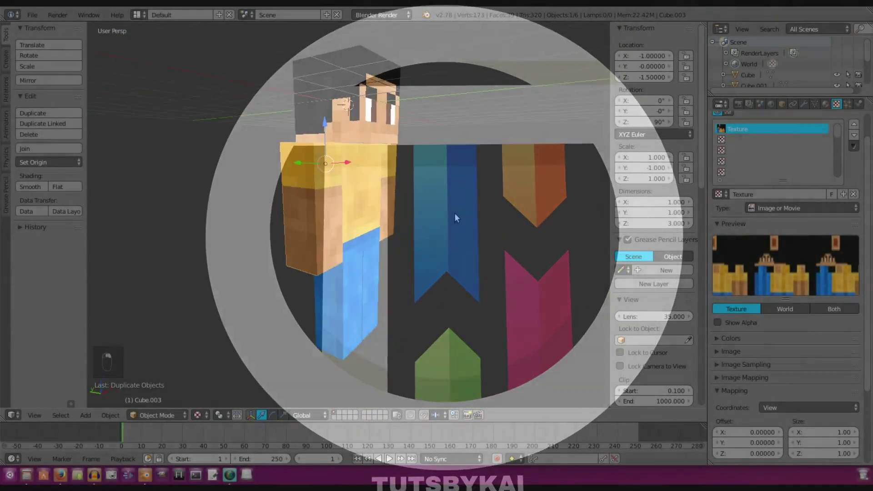
key(r)
middle_click(473, 188)
right_click(411, 182)
middle_drag(400, 182, 374, 183)
right_click(397, 182)
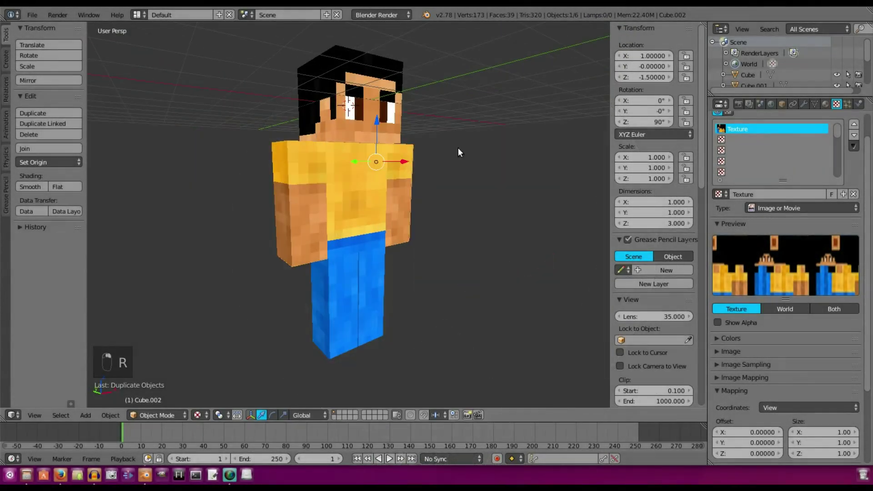
key(r)
middle_click(450, 182)
right_click(425, 154)
Try rotating each of the character's legs about the global X axis and cancel both rotations
right_click(348, 278)
right_click(377, 277)
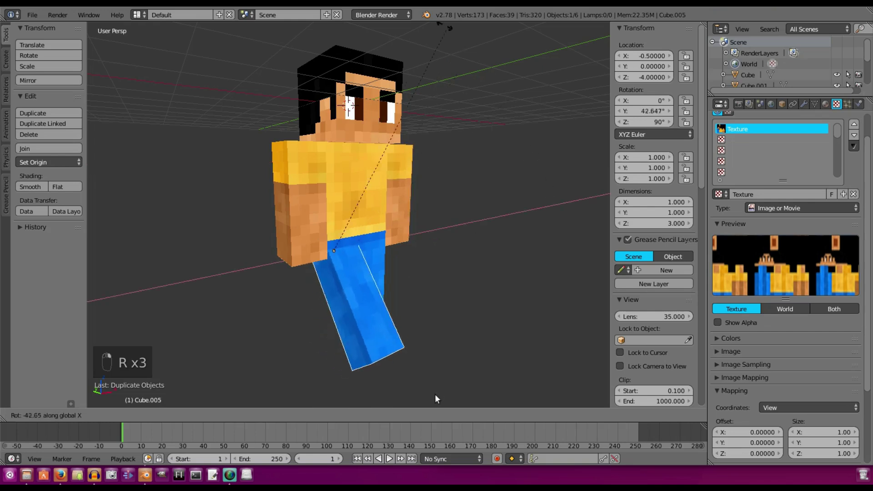
middle_drag(483, 116, 469, 120)
key(r)
middle_click(457, 241)
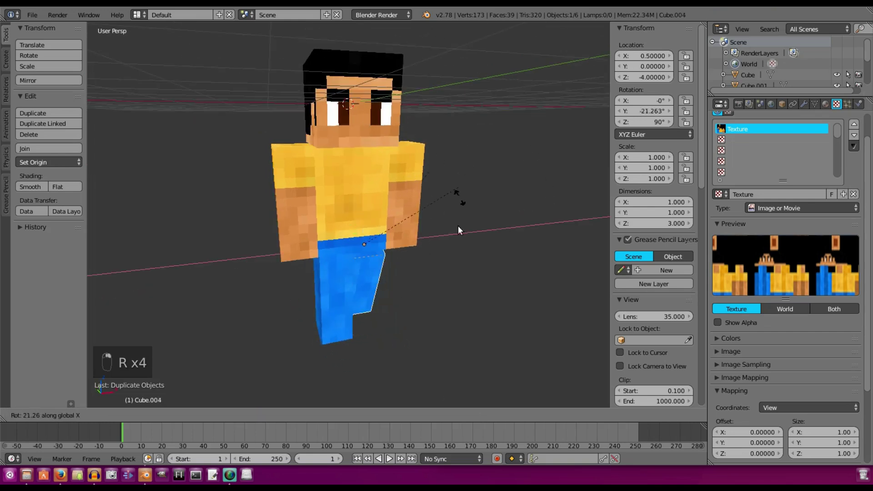
right_click(458, 187)
Try rotating the head and the torso about the global X axis and cancel both rotations
right_click(364, 103)
key(r)
middle_click(367, 141)
right_click(366, 152)
right_click(358, 165)
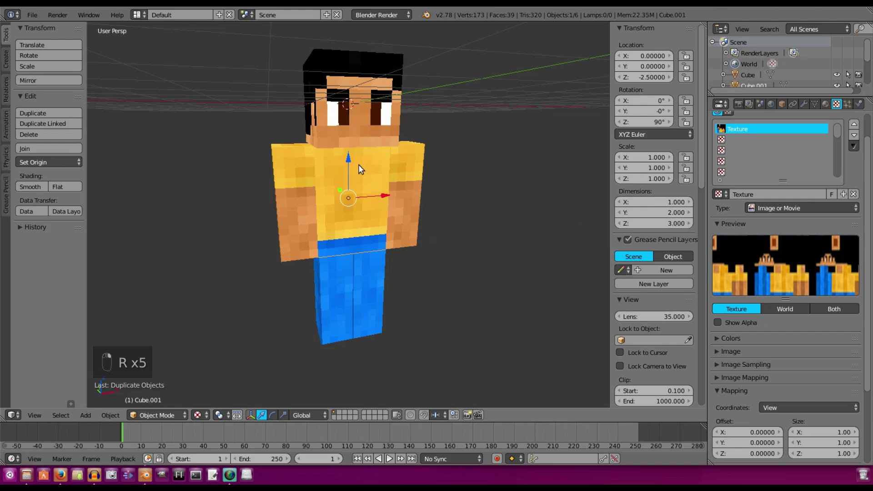
key(x)
key(r)
middle_click(454, 225)
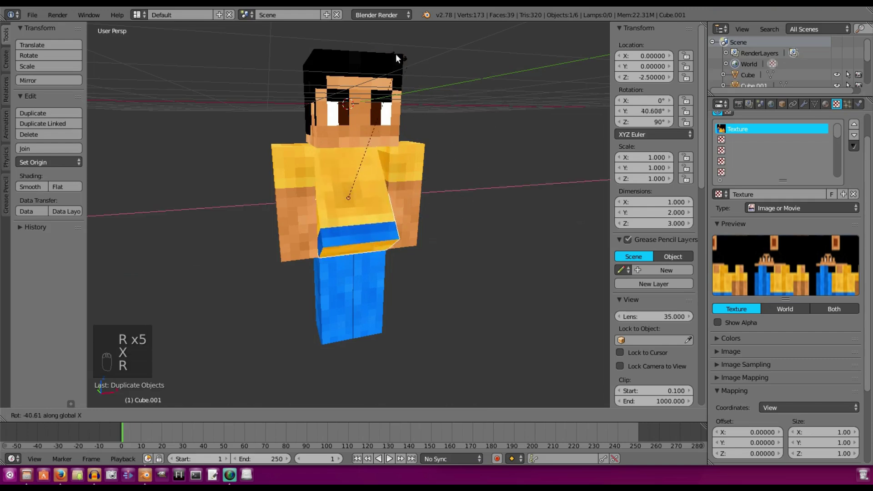
right_click(436, 219)
middle_drag(435, 219, 393, 220)
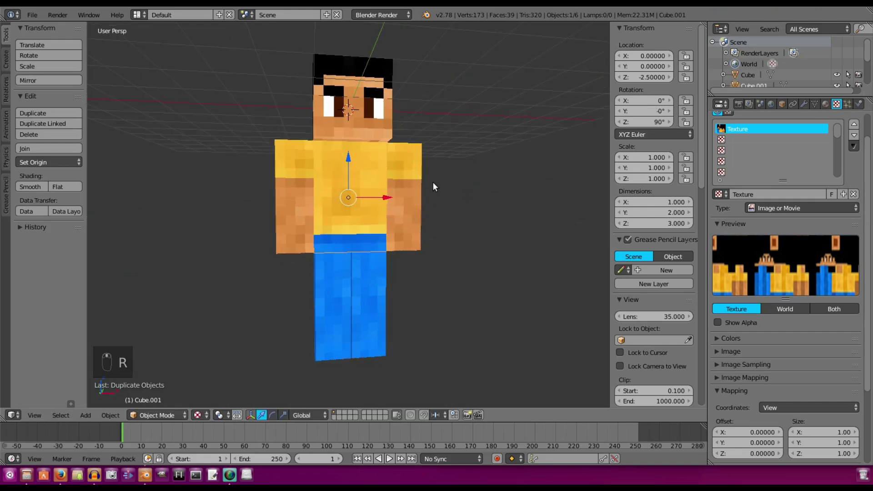
middle_drag(437, 188, 416, 179)
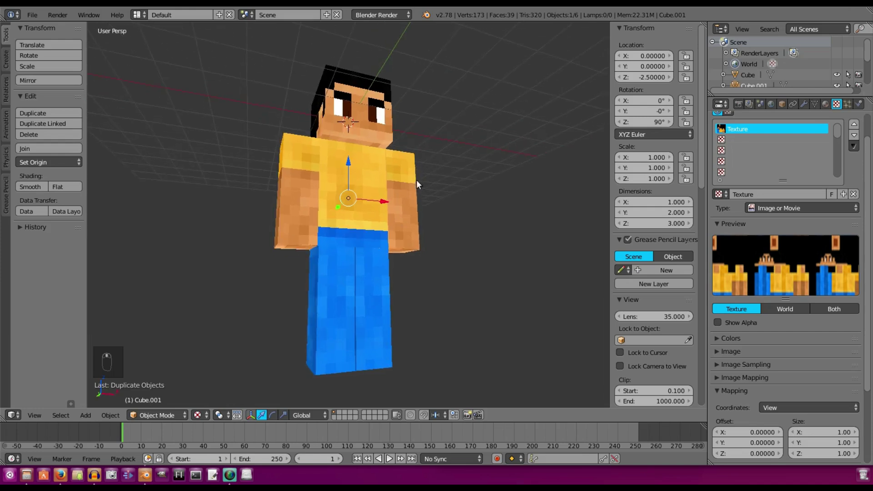
Add an armature with a single bone at the 3D cursor in the character's head
key(shift+a)
mouse_move(369, 168)
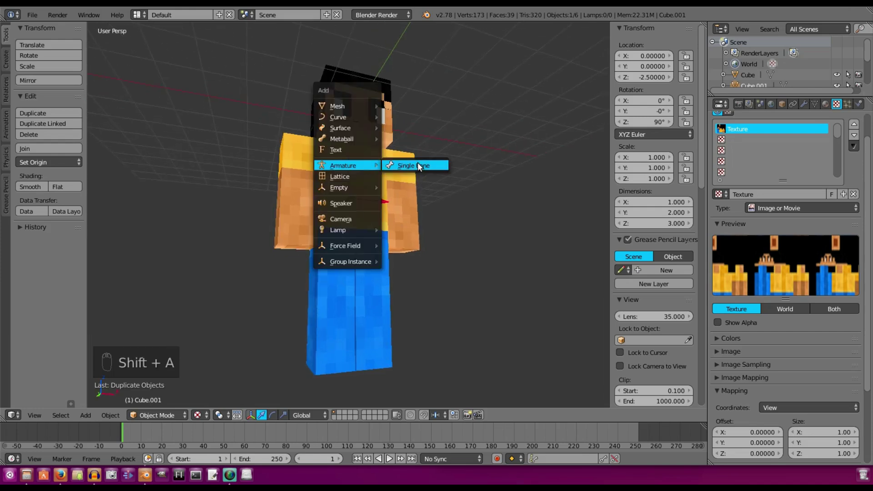
key(shift+a)
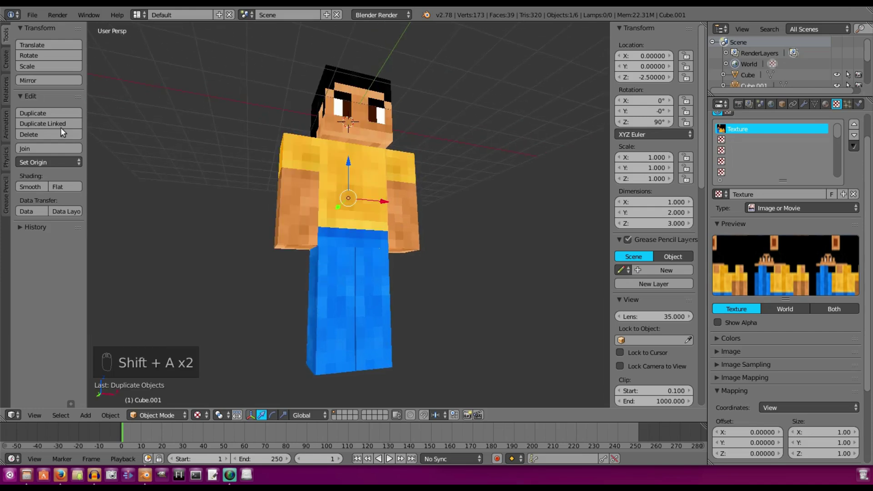
click(6, 58)
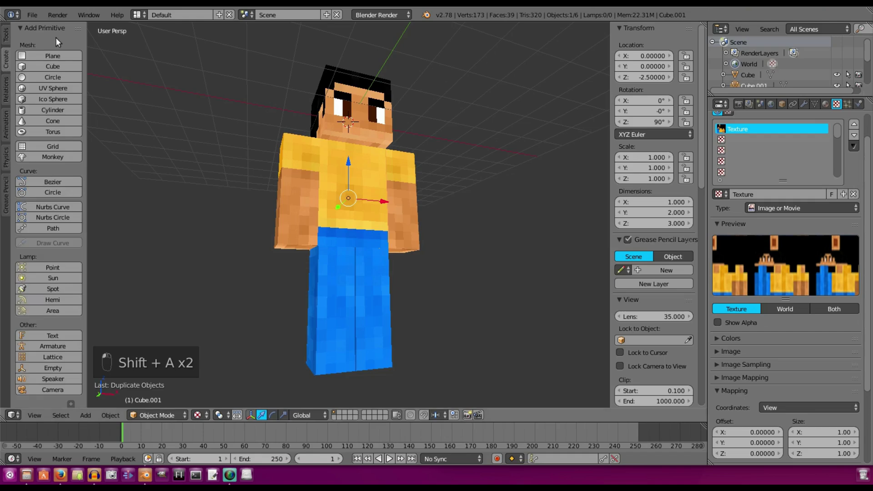
click(54, 345)
Switch to the front orthographic view and enable X-Ray display for the armature
middle_drag(413, 193, 441, 165)
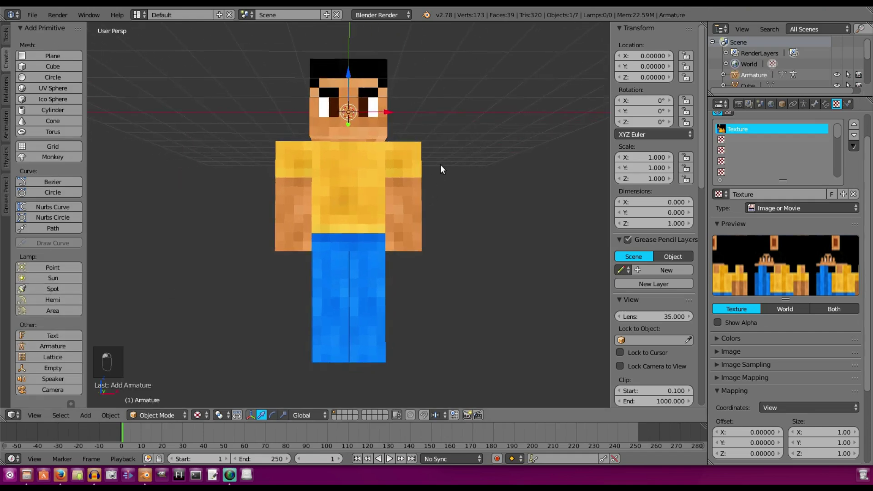
middle_drag(410, 93, 423, 102)
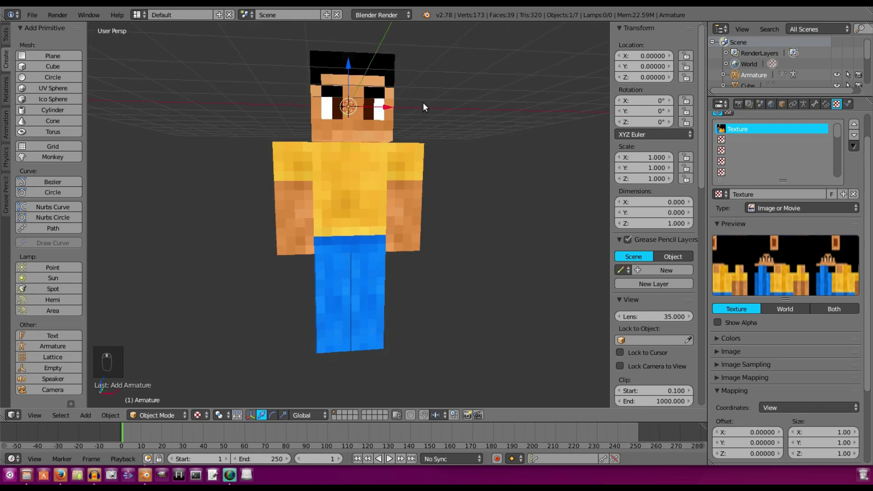
key(KP_5)
key(KP_1)
scroll(387, 105, up, 2)
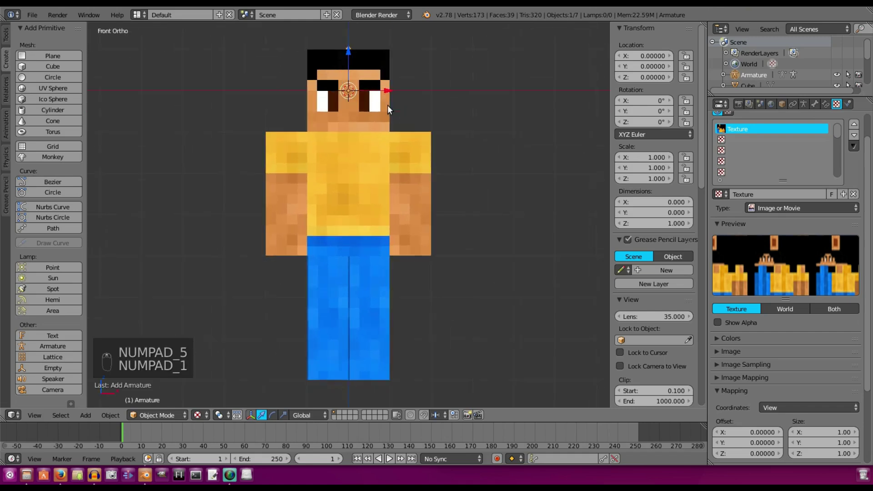
scroll(380, 103, up, 1)
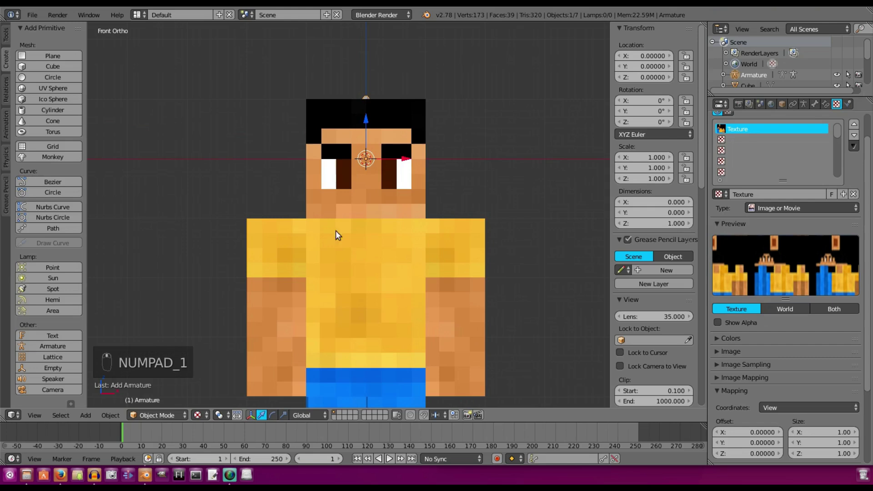
shift+scroll(419, 157, down, 1)
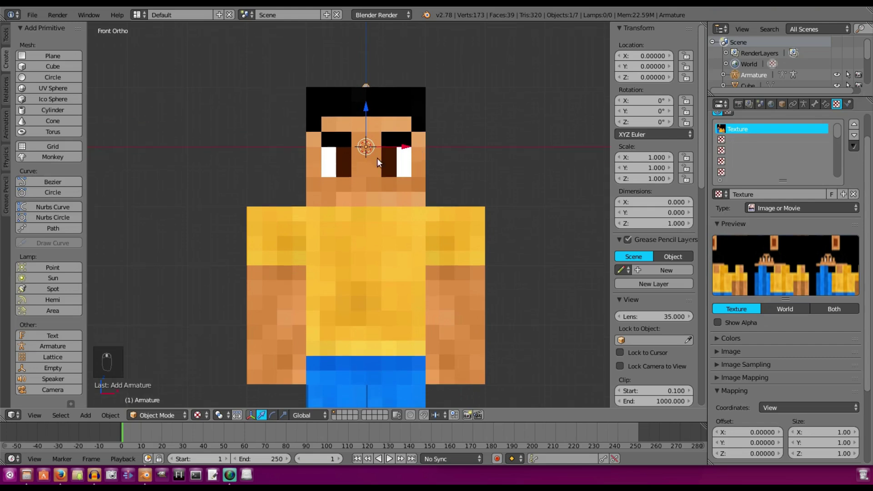
click(817, 103)
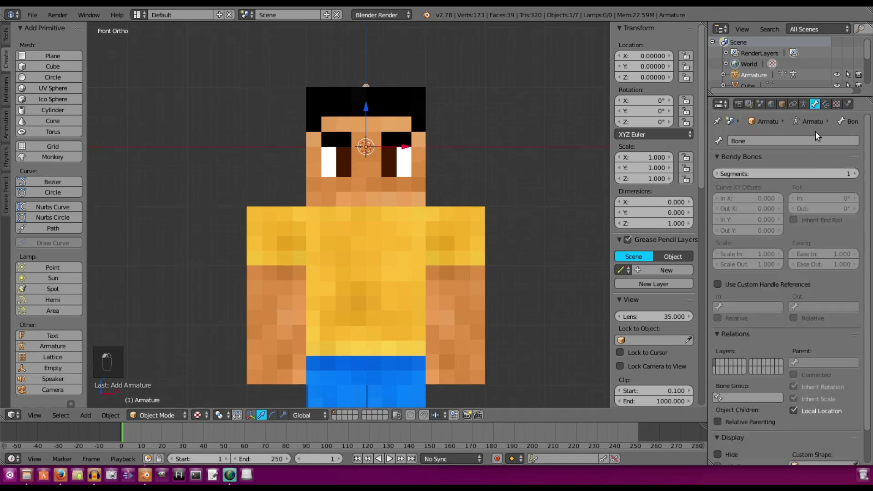
click(802, 105)
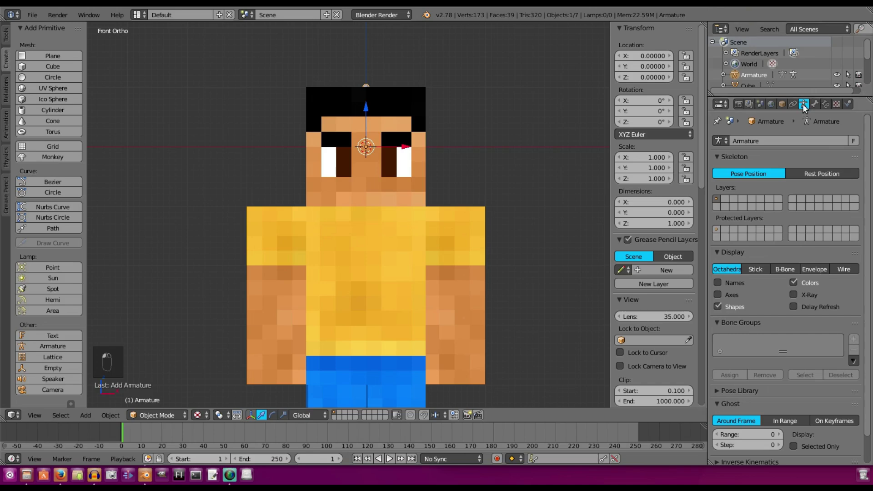
click(792, 295)
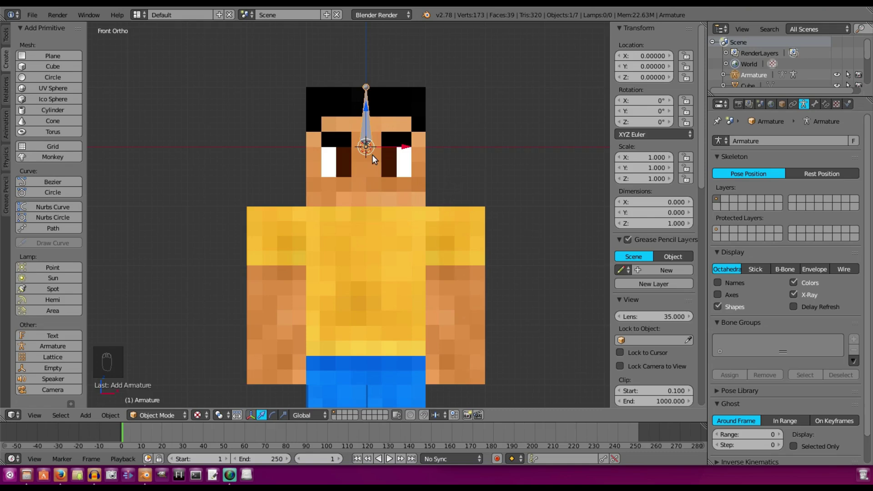
Move the armature straight down to the character's hips, at a Z location of about -3.86
scroll(371, 154, down, 1)
shift+middle_drag(370, 165, 370, 101)
drag(364, 58, 394, 254)
shift+scroll(389, 256, down, 4)
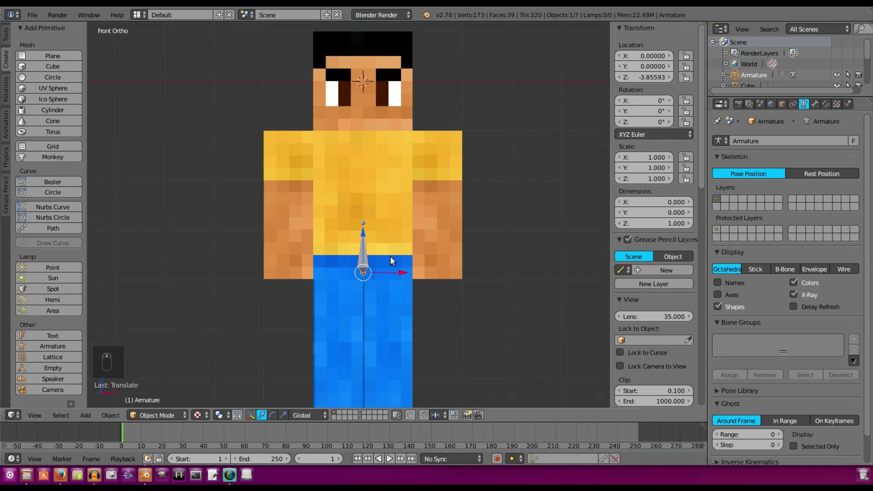
shift+scroll(371, 170, up, 2)
shift+scroll(372, 169, up, 2)
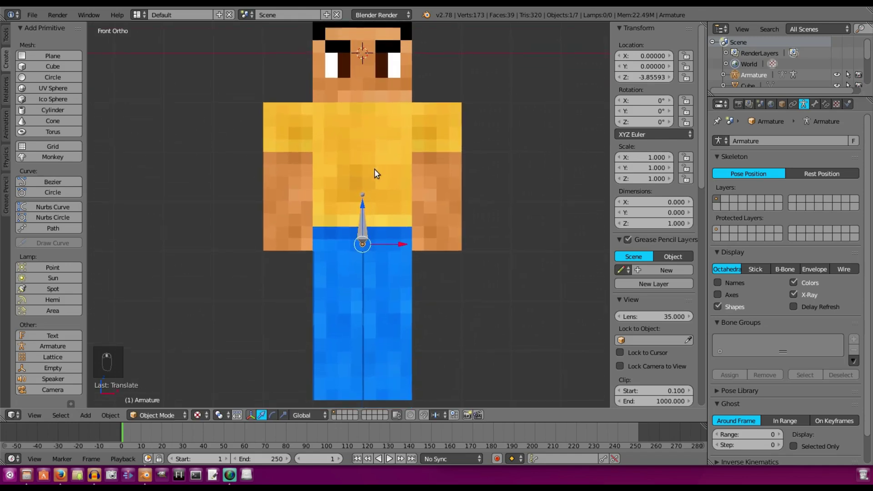
In Edit Mode, raise the bone's tail along Z to about 1.43, then return to Object Mode
key(Tab)
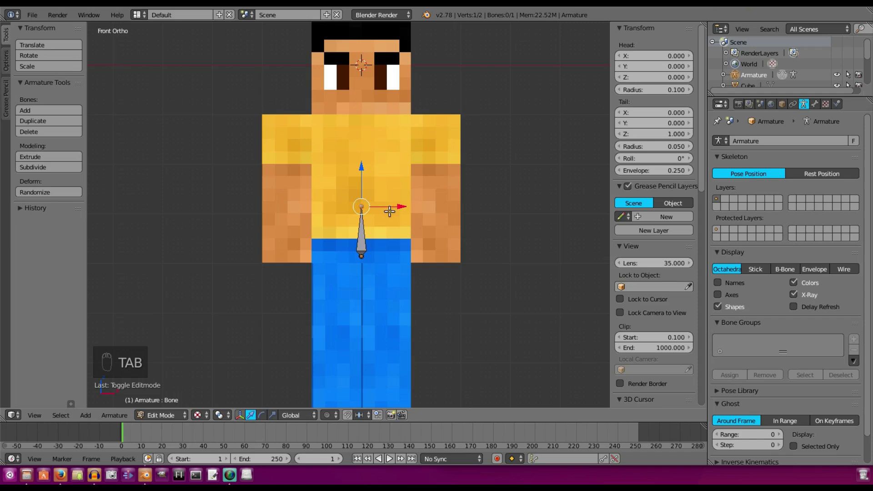
drag(362, 169, 370, 144)
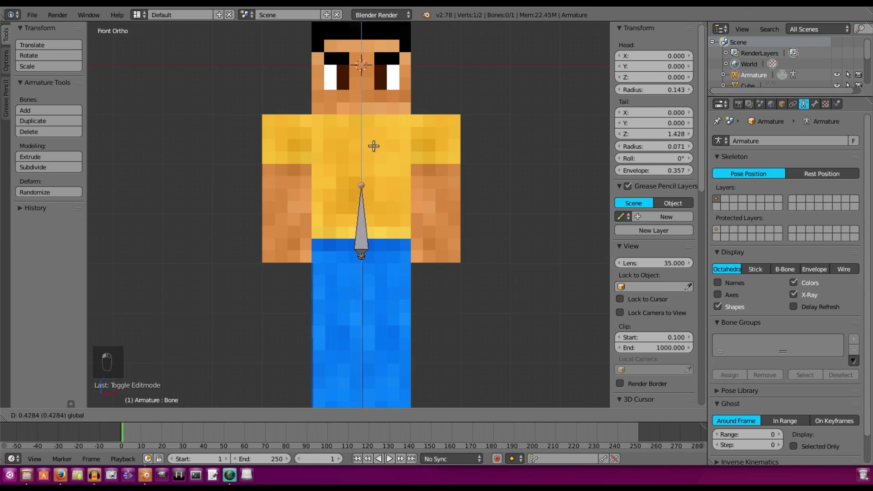
scroll(336, 350, up, 2)
key(Tab)
Hide both leg meshes
right_click(337, 350)
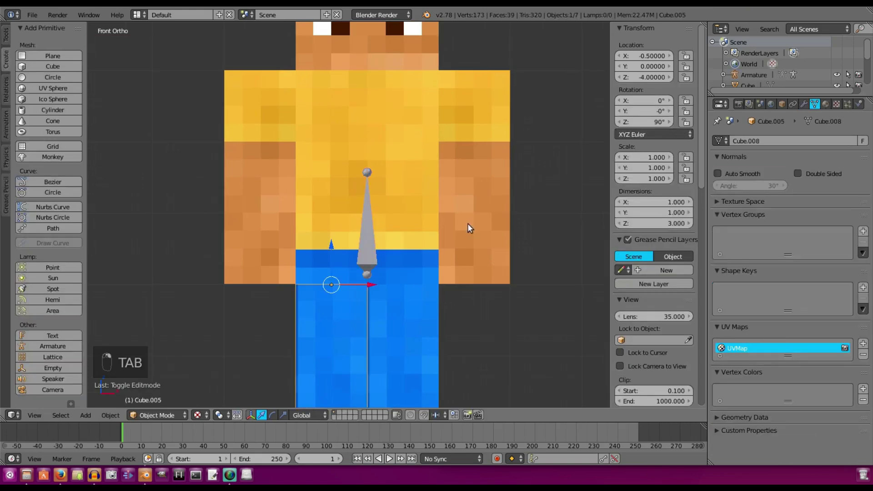
key(h)
right_click(419, 299)
key(h)
scroll(387, 175, down, 1)
Edit the armature: lower the bone's head to the torso's bottom edge and set its tail at Z about 1.39
right_click(368, 250)
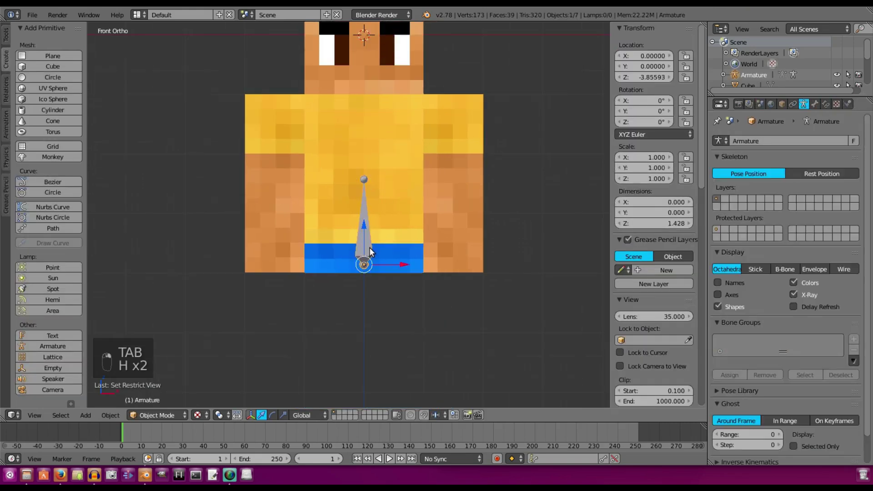
key(Tab)
right_click(365, 270)
drag(366, 230, 375, 236)
right_click(368, 178)
drag(363, 151, 372, 154)
Extrude a second spine bone along Z up to the base of the head, with its tail at Z about 2.87
key(e)
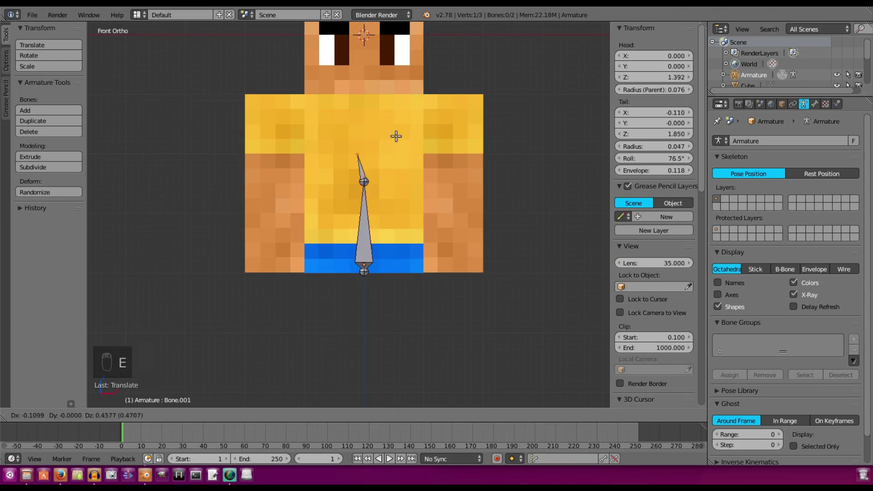
key(z)
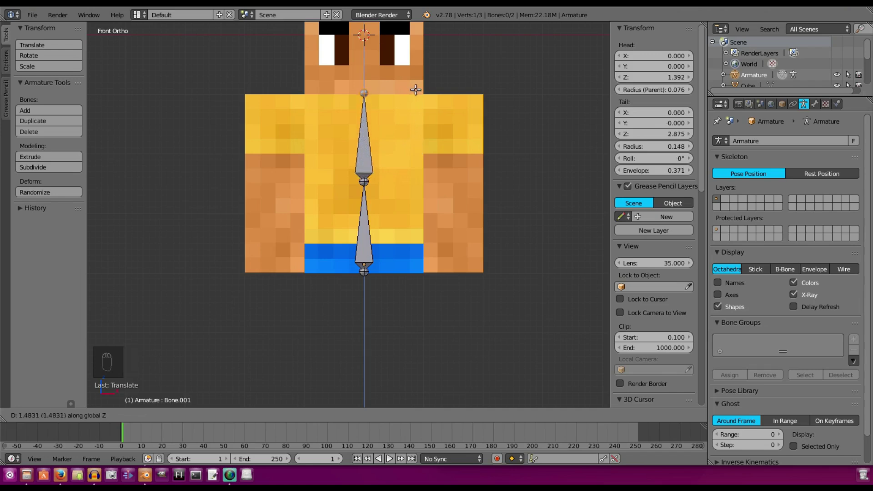
click(416, 89)
scroll(415, 90, up, 5)
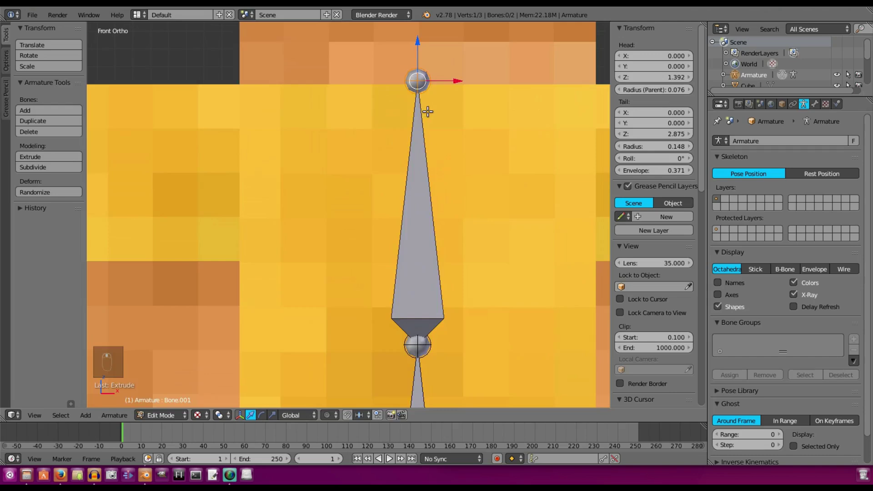
scroll(427, 111, down, 5)
drag(375, 125, 389, 127)
scroll(389, 127, down, 1)
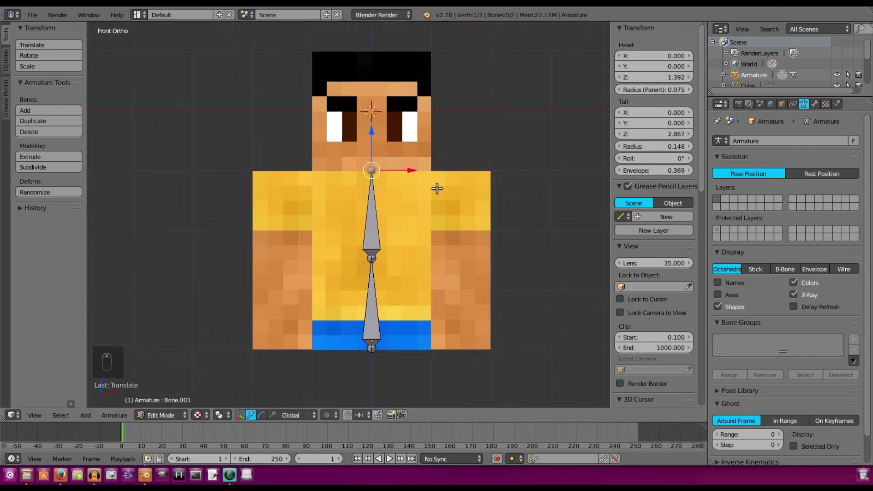
Extrude a head bone along Z up to the top of the head, with its tail at Z about 4.86
key(e)
key(z)
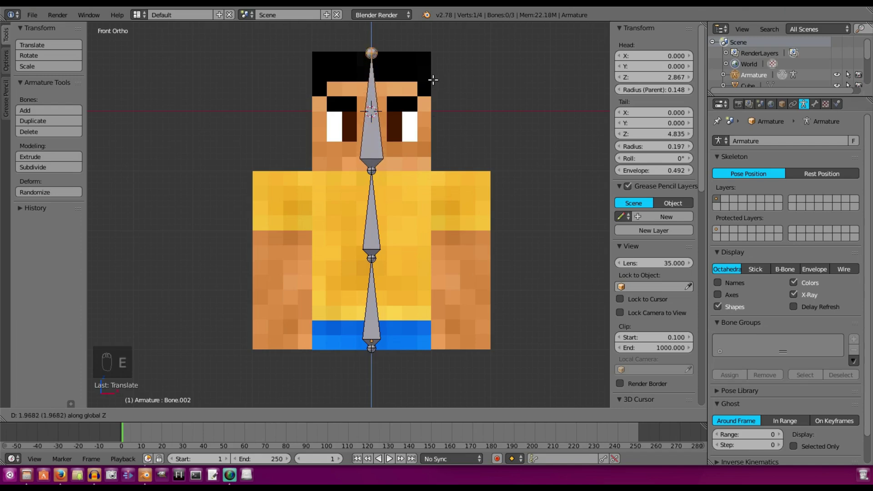
click(432, 79)
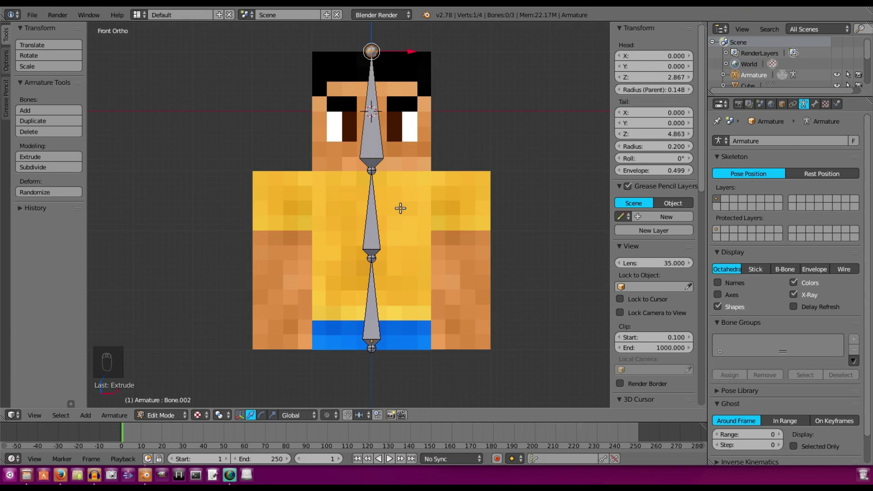
Lower the joint between the upper spine bone and the head bone along Z to about 2.4
shift+middle_drag(400, 208, 402, 182)
right_click(376, 143)
key(g)
key(z)
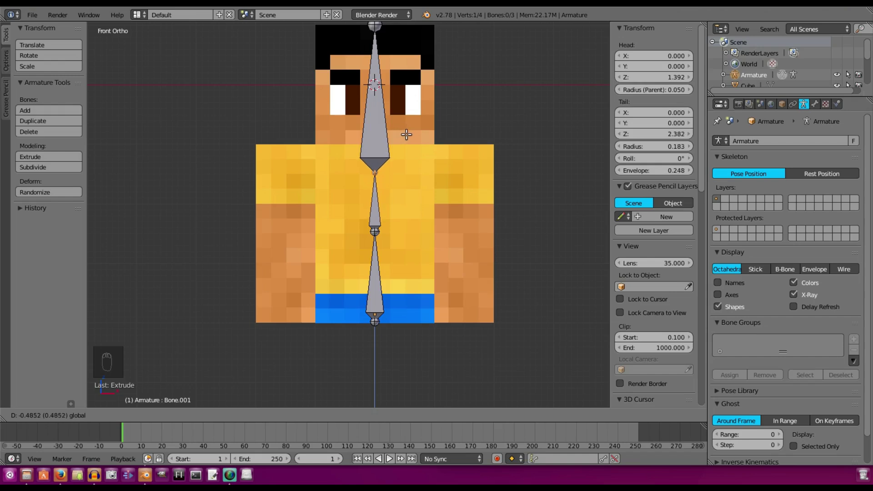
click(407, 133)
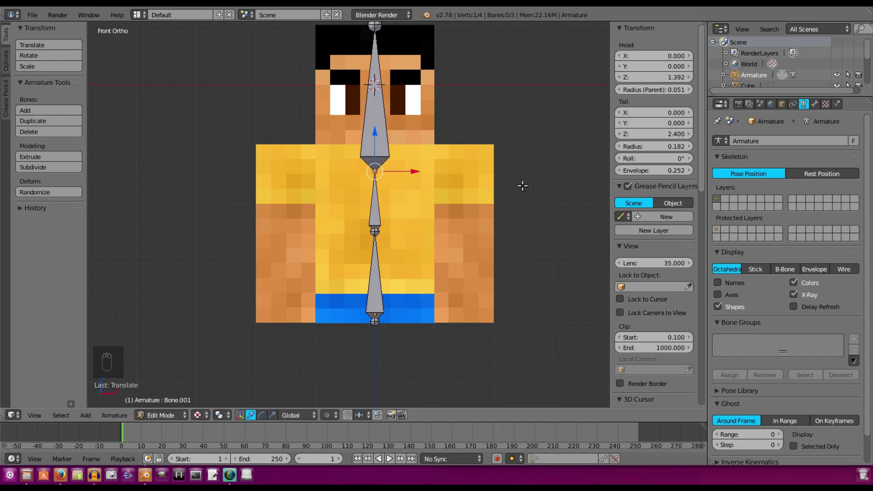
Extrude a shoulder bone from the neck joint along X into the character's right arm, with its tail at X about -1.47
key(e)
key(x)
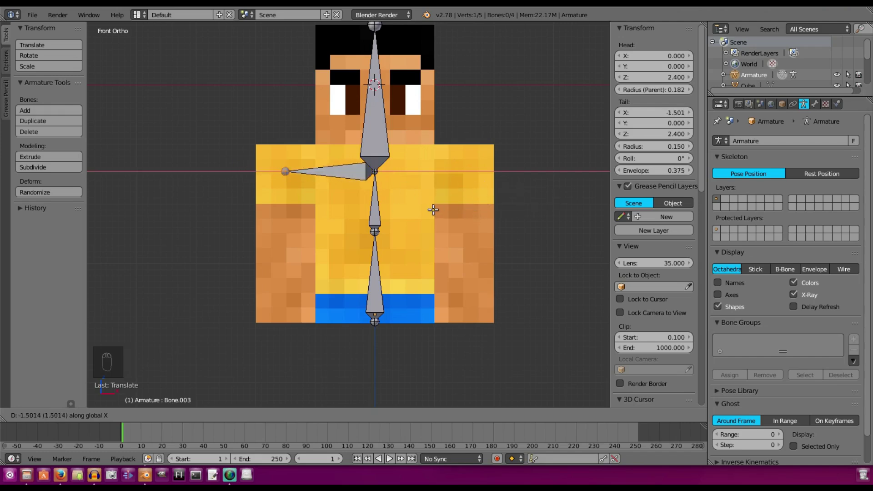
click(434, 209)
middle_drag(418, 190, 467, 192)
key(KP_1)
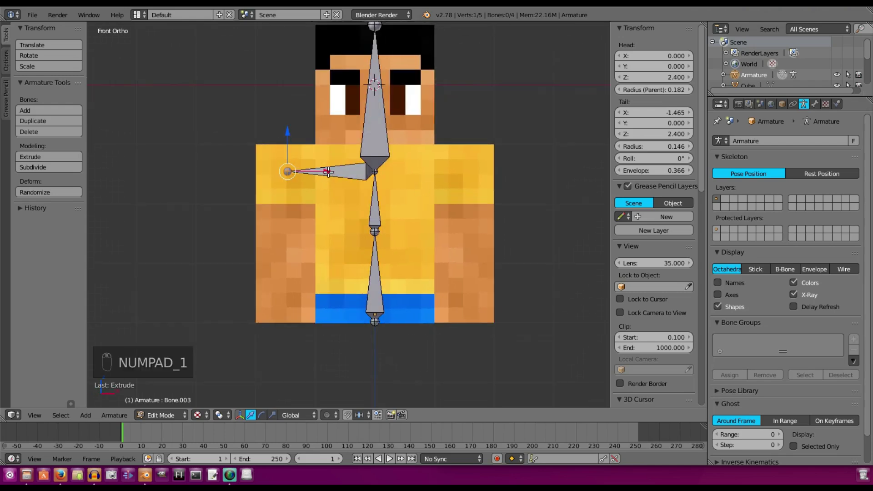
Extrude a three-bone chain along Z down the character's right arm, with bone tails at Z about 1.31, 0.44 and -0.13
key(e)
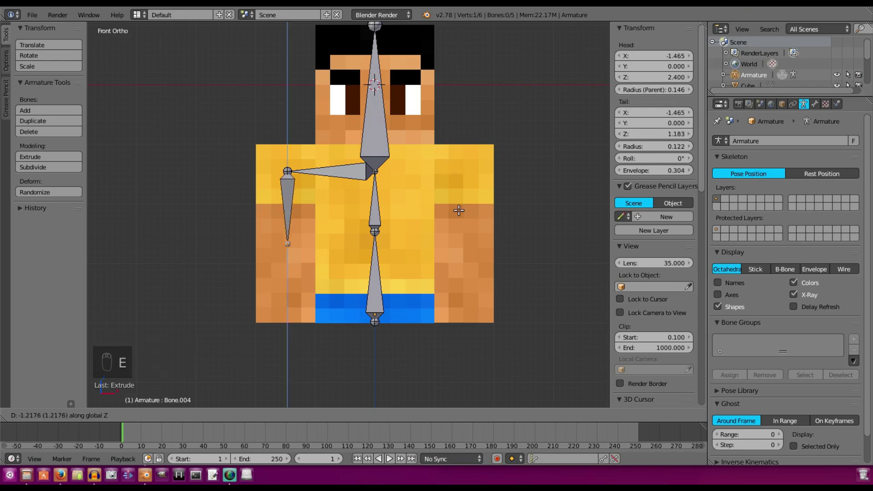
click(458, 205)
key(e)
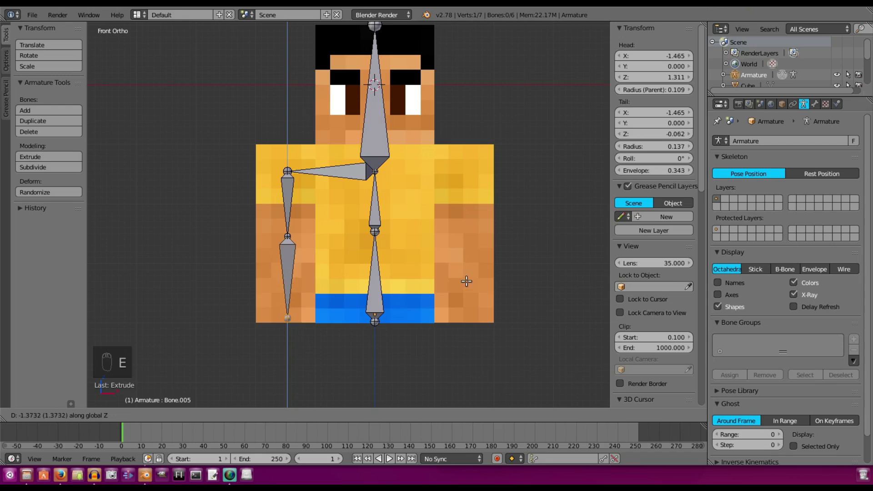
click(466, 254)
key(e)
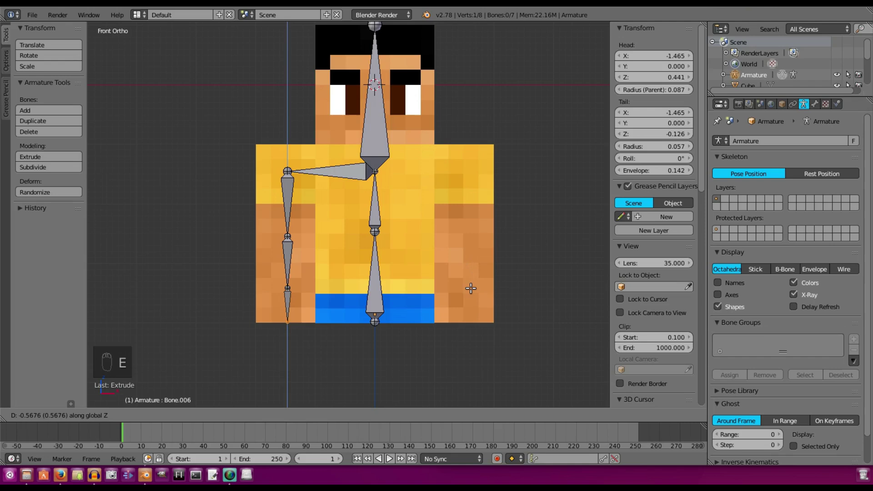
click(471, 288)
middle_drag(335, 239, 449, 226)
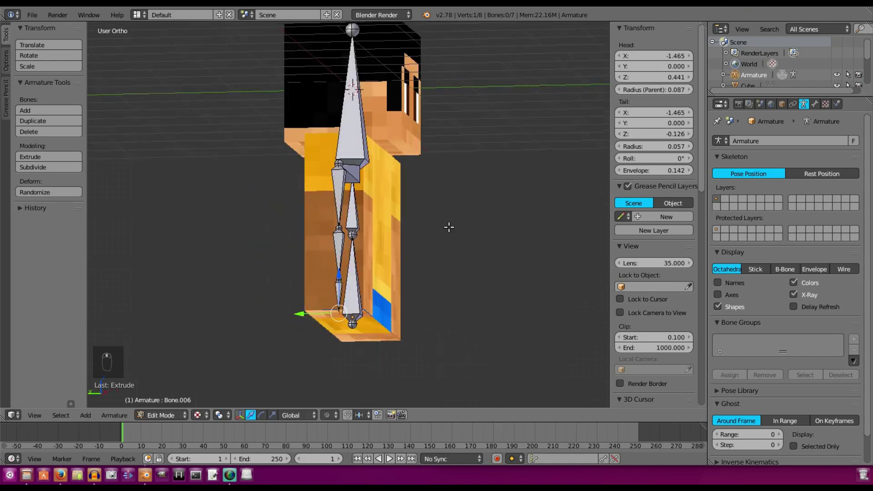
key(KP_1)
right_click(342, 172)
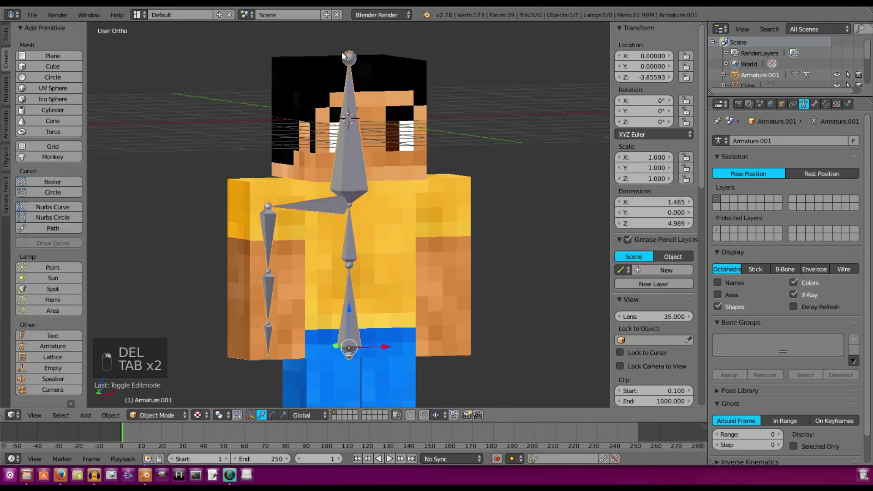
Extrude a shoulder bone from the neck joint along X into the character's left arm, with its tail at X about 1.49
key(KP_1)
key(Tab)
scroll(358, 205, up, 3)
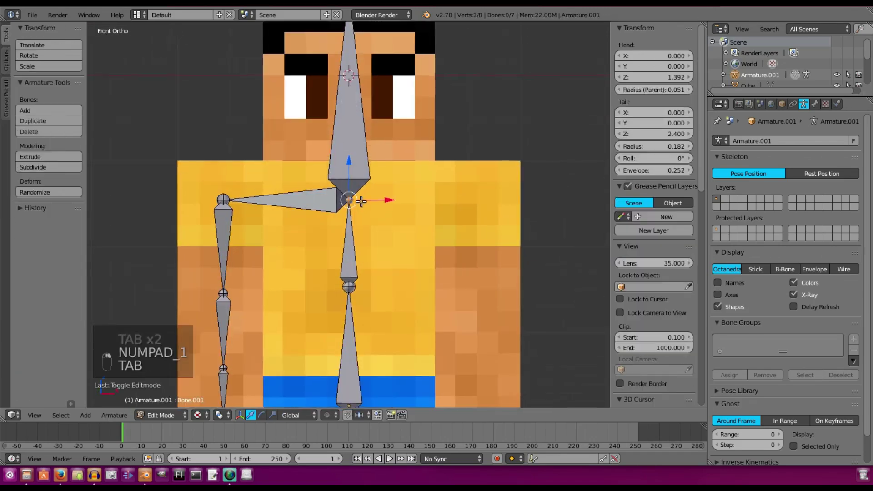
shift+middle_drag(359, 206, 359, 157)
key(e)
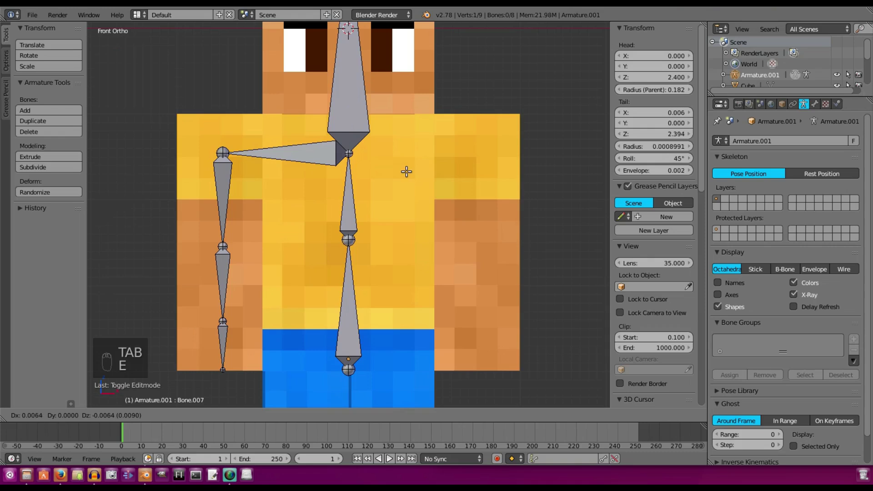
key(x)
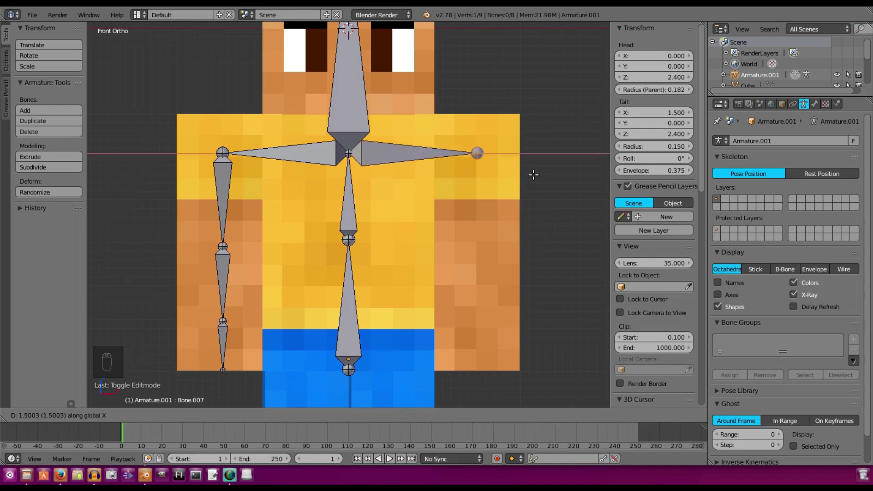
click(533, 175)
Extrude a three-bone chain along Z down the character's left arm, with bone tails at Z about 1.36, 0.44 and -0.12
key(e)
key(z)
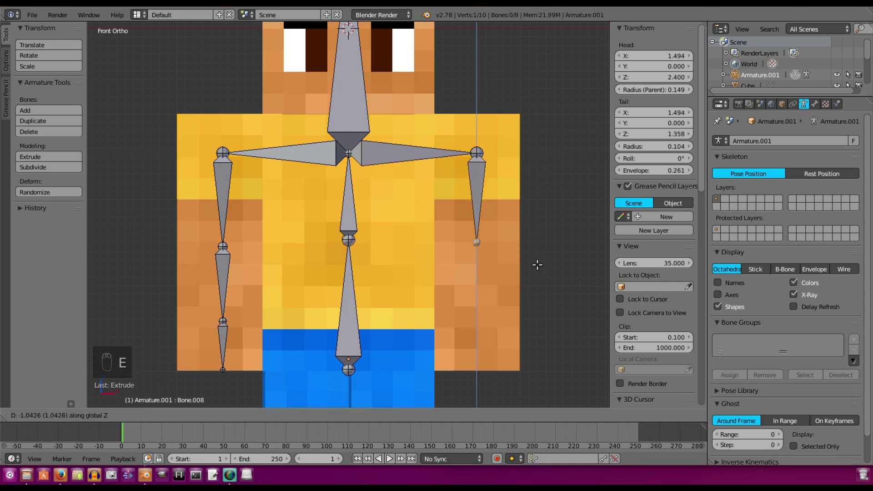
click(538, 262)
key(e)
key(z)
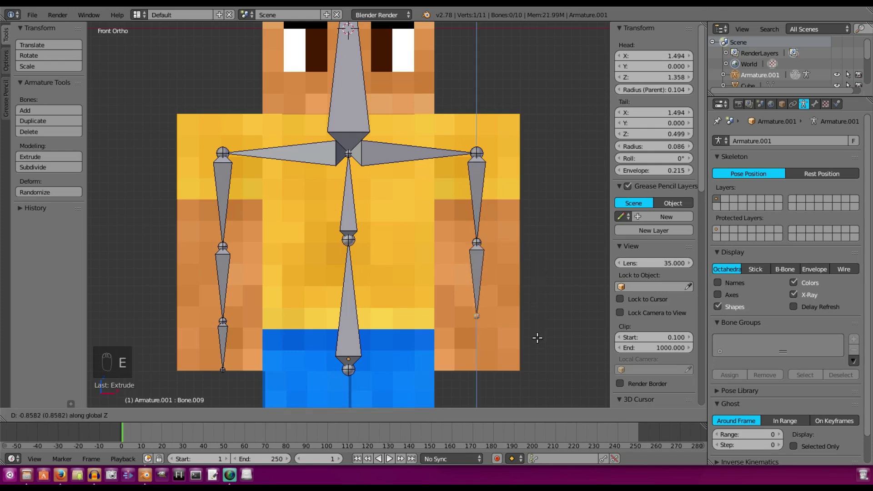
click(538, 341)
key(e)
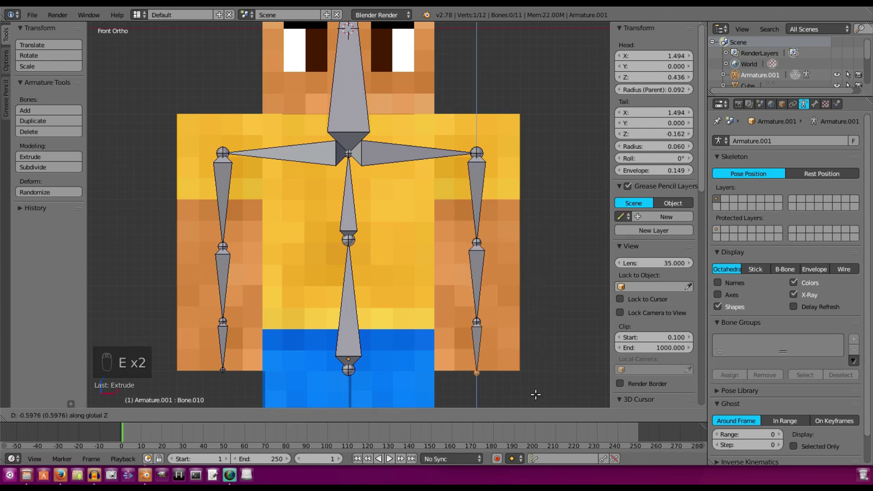
click(537, 392)
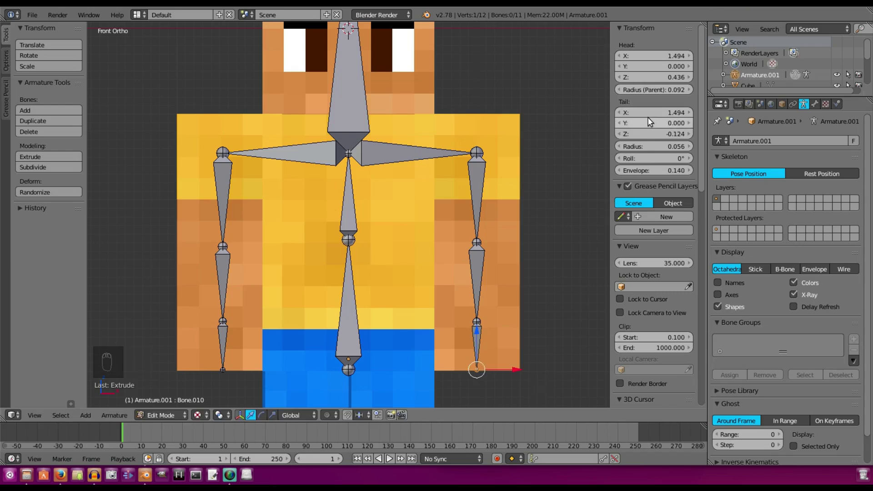
Compare the tail X coordinates of the left and right hand bones
drag(651, 107, 684, 108)
key(ctrl+z)
right_click(227, 339)
right_click(474, 335)
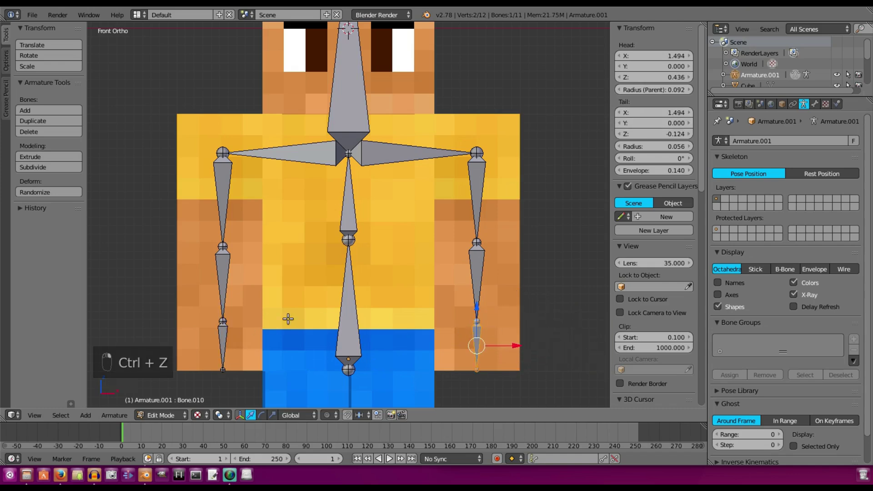
right_click(223, 339)
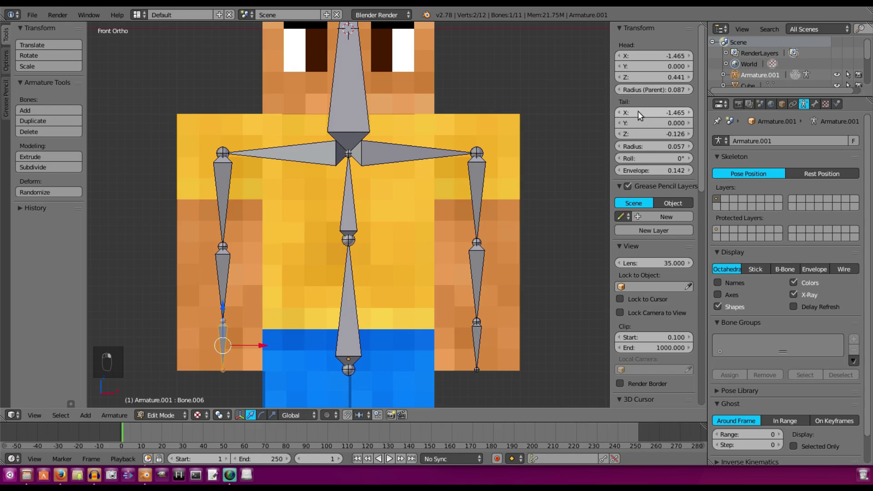
click(668, 113)
key(Return)
right_click(474, 340)
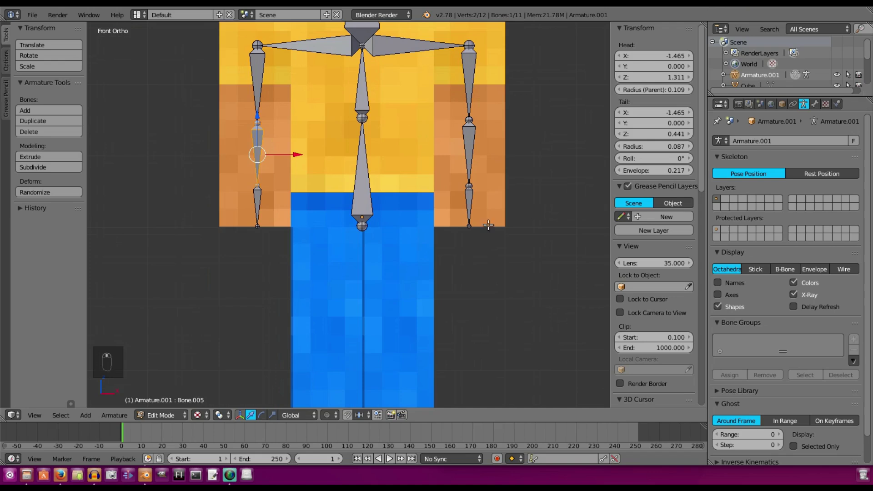
Raise the base joint of the lower spine bone along Z to about -0.07
scroll(403, 195, down, 2)
key(Tab)
middle_drag(383, 141, 309, 146)
middle_drag(368, 190, 374, 173)
shift+middle_drag(374, 172, 386, 80)
key(KP_1)
shift+middle_drag(383, 115, 355, 133)
scroll(357, 156, up, 2)
key(Tab)
right_click(352, 129)
mouse_move(354, 95)
mouse_down()
mouse_move(355, 86)
mouse_move(363, 91)
mouse_up()
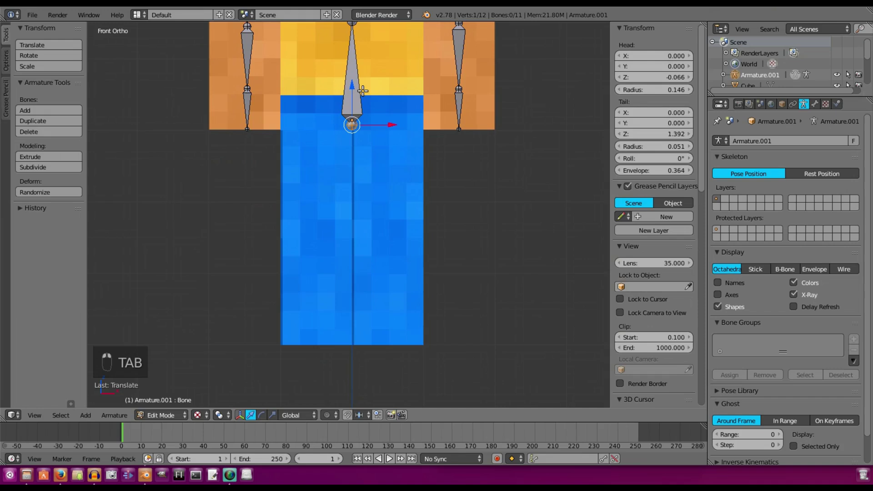
Duplicate the lower spine bone and place the copy in the character's right leg at X about -0.42
click(352, 98)
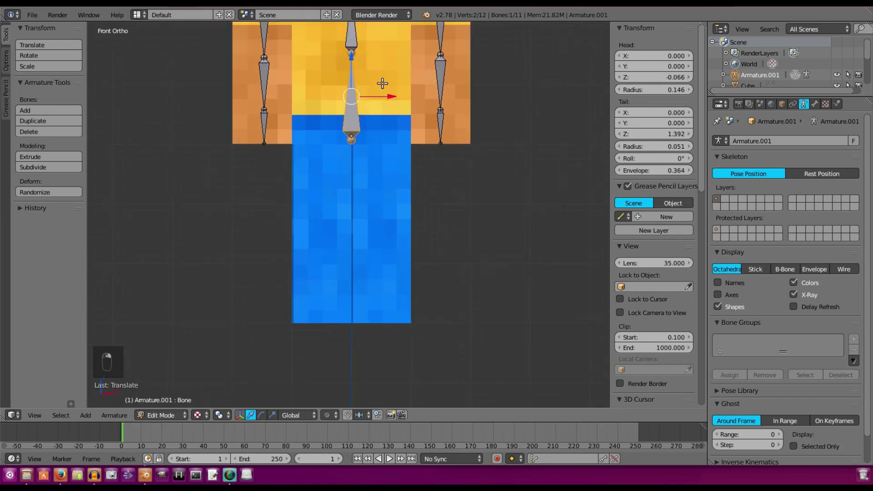
key(shift+d)
drag(349, 284, 353, 300)
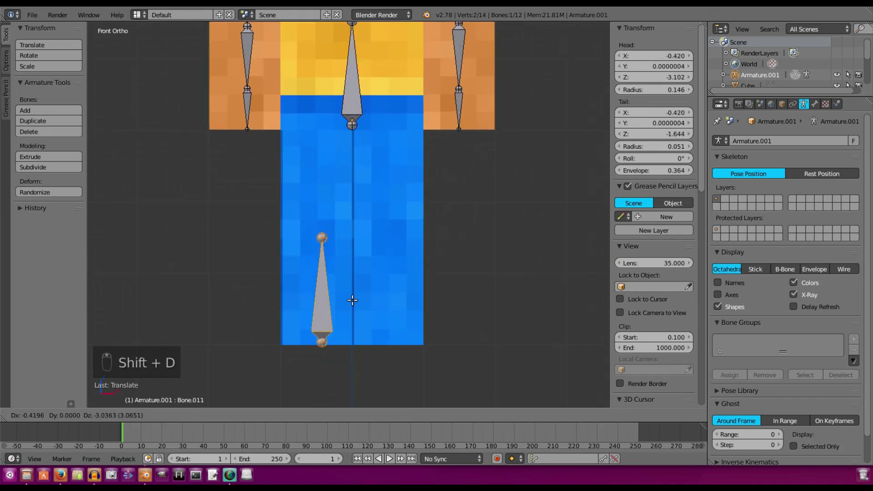
click(352, 300)
Rotate the copied leg bone 180° about X and raise it so its head sits at Z about -0.14
key(r)
text(x)
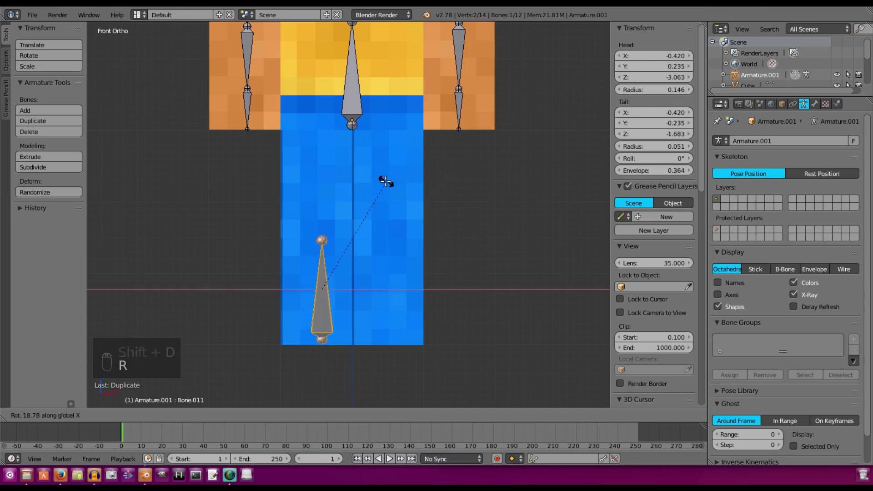
text(180)
key(Return)
drag(326, 258, 332, 147)
key(Tab)
right_click(300, 158)
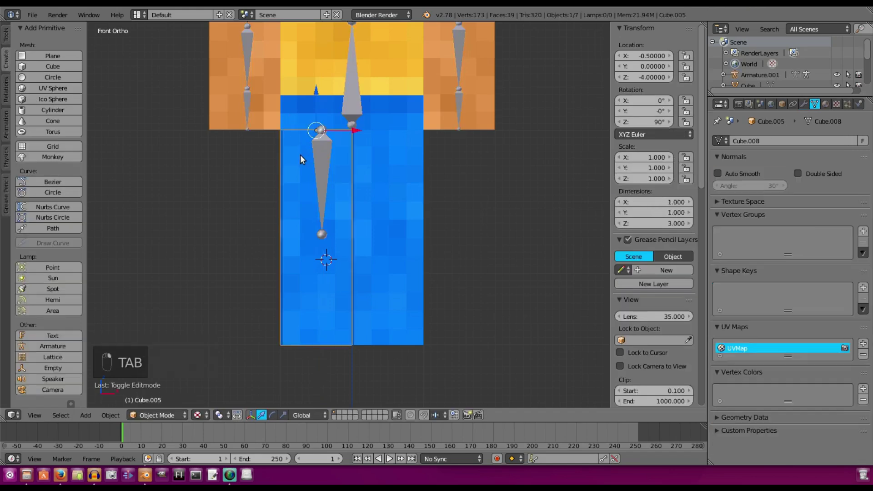
right_click(327, 139)
right_click(322, 135)
right_click(322, 135)
key(KP_1)
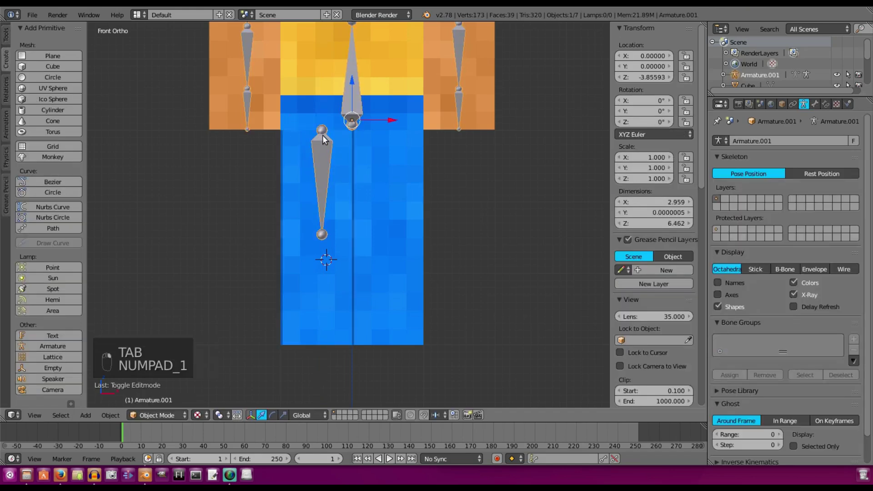
key(KP_1)
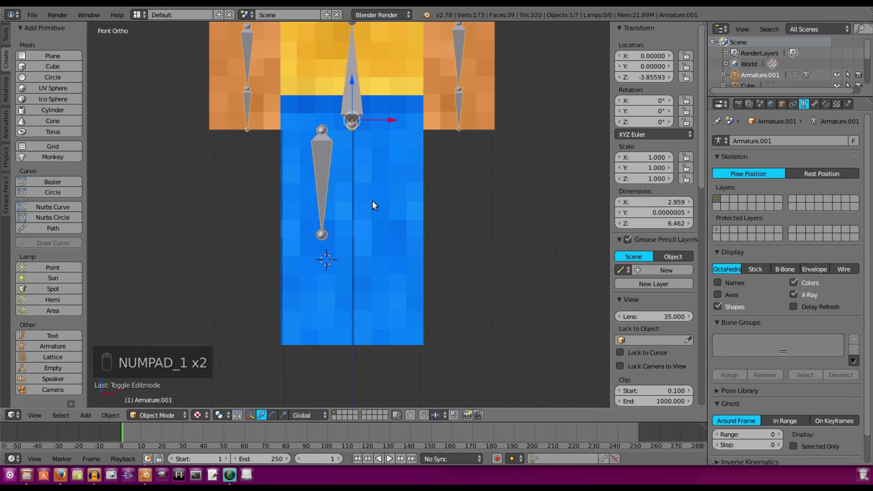
key(KP_5)
key(KP_1)
key(KP_5)
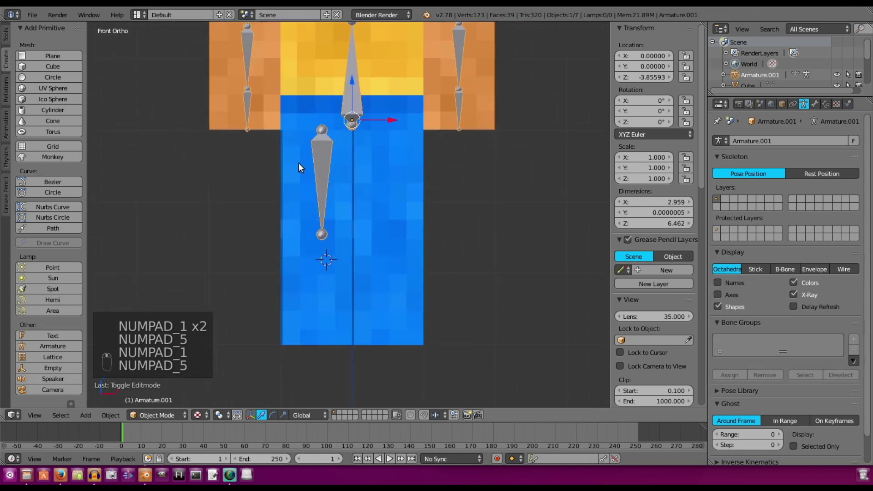
Shorten the right thigh bone by moving its tail along Z to about -1.54
key(Tab)
right_click(322, 235)
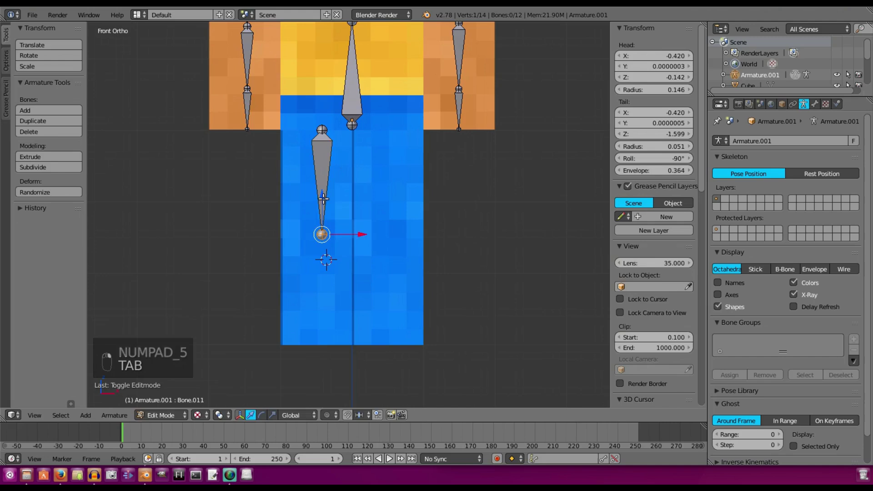
key(g)
click(339, 196)
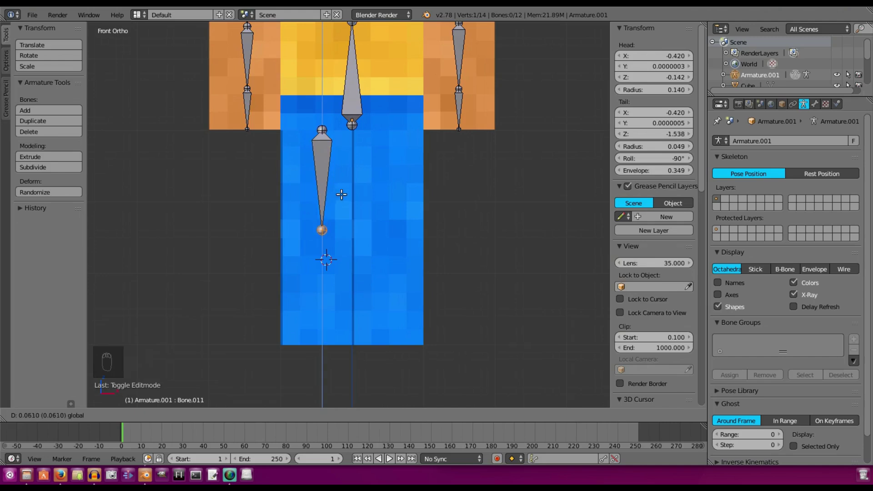
Leave the armature's Edit Mode and hide the torso mesh
key(Tab)
right_click(312, 86)
key(h)
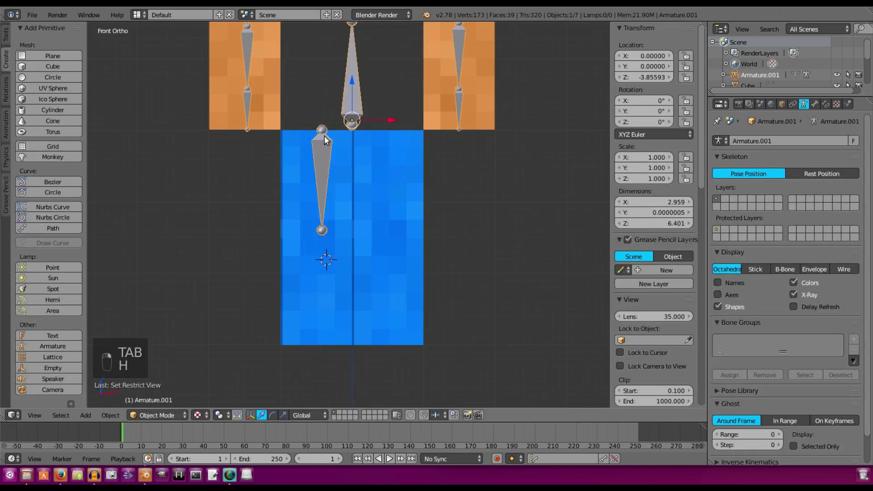
Move the right thigh bone along X to about -0.47 in the armature's Edit Mode
right_click(332, 159)
key(Tab)
right_click(329, 163)
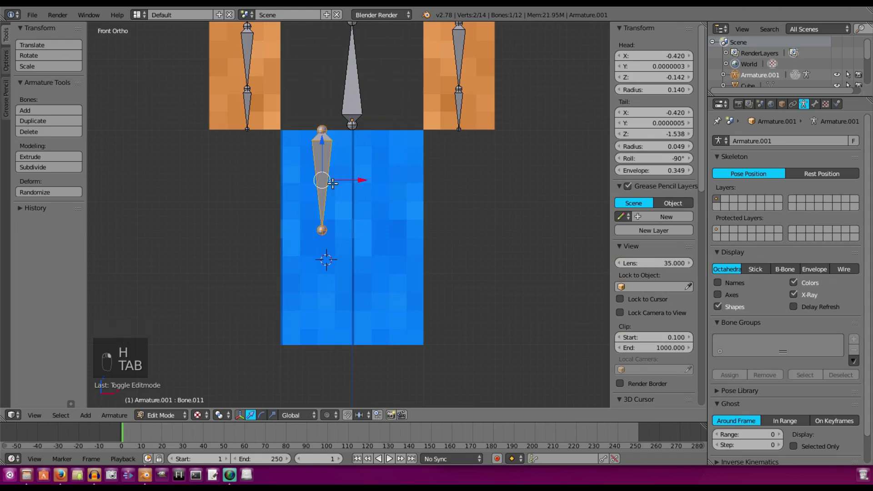
key(g)
key(x)
click(329, 220)
Extrude a shin bone from the right thigh bone's tail along Z to the bottom of the leg, at Z about -3.1
right_click(324, 225)
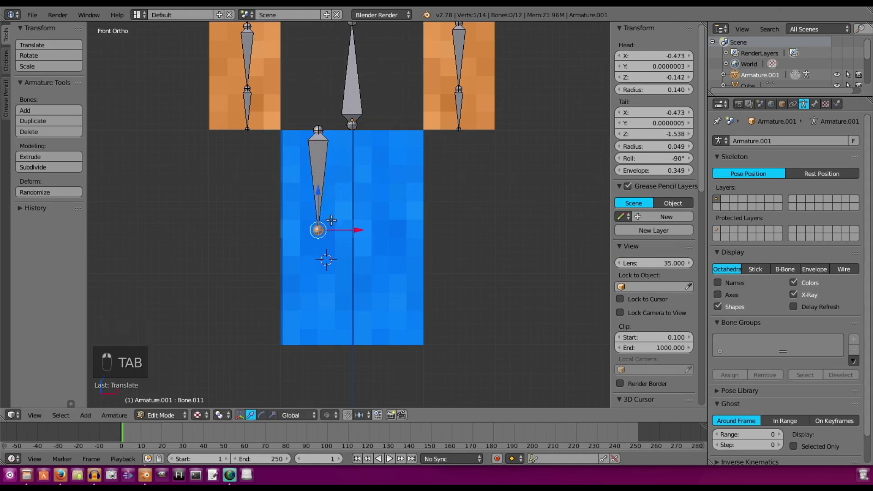
key(e)
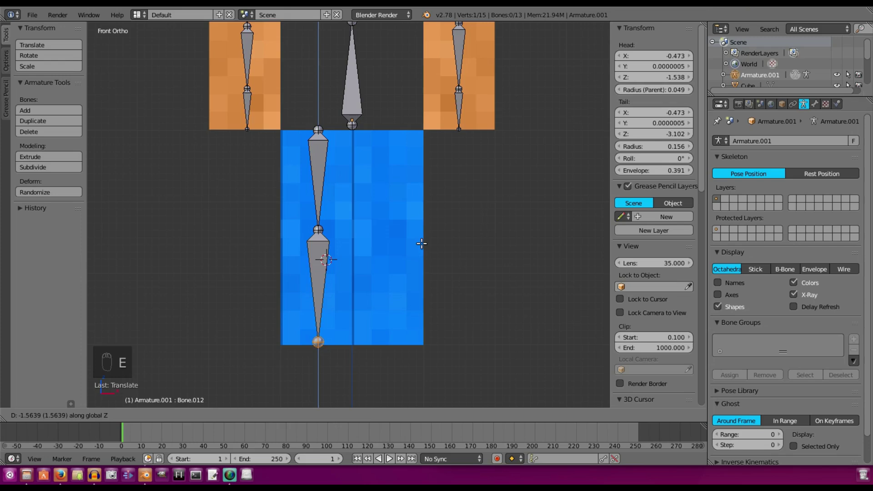
click(421, 244)
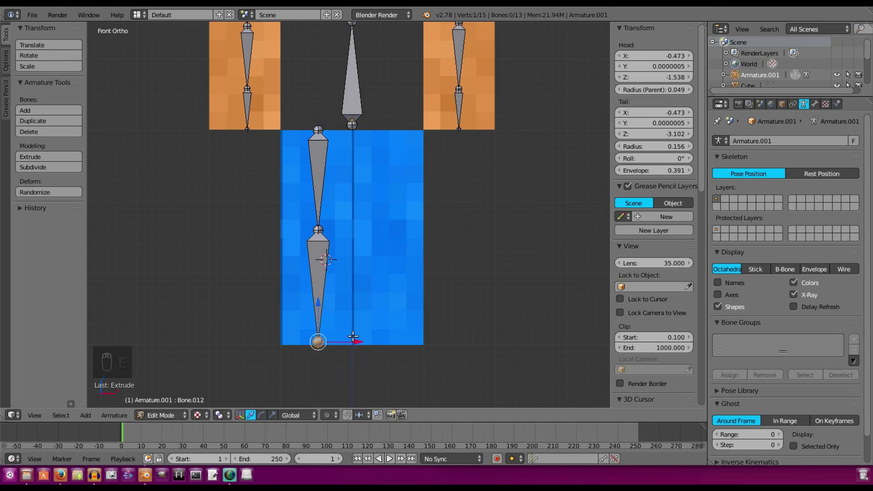
Duplicate the right thigh and shin bones and move the copies along X into the character's left leg
key(Tab)
key(Tab)
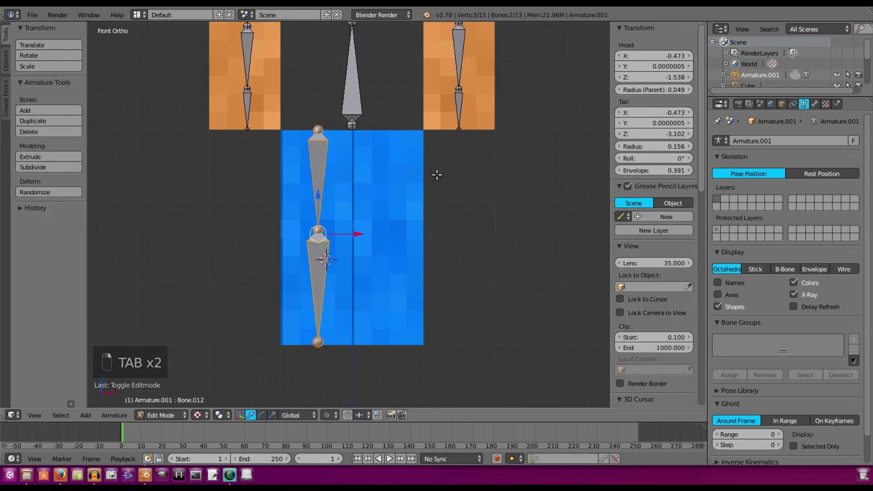
key(shift+d)
right_click(428, 177)
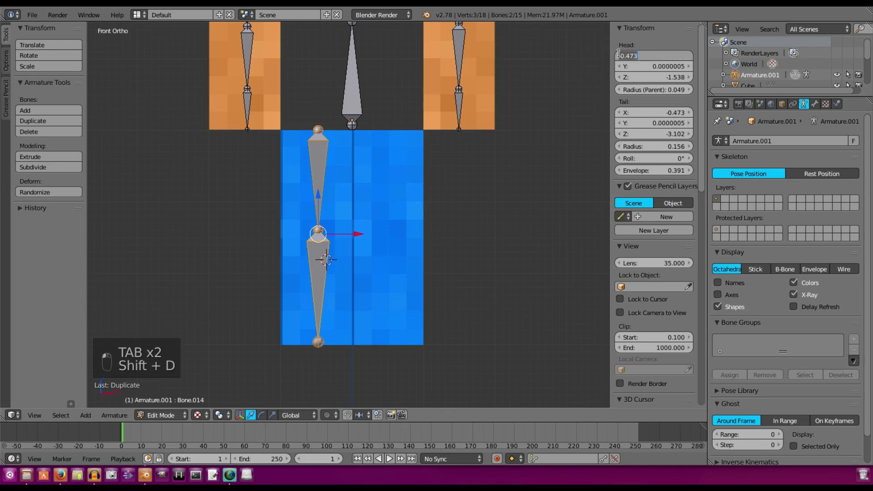
drag(360, 234, 429, 238)
click(432, 239)
middle_drag(431, 239, 388, 137)
key(Tab)
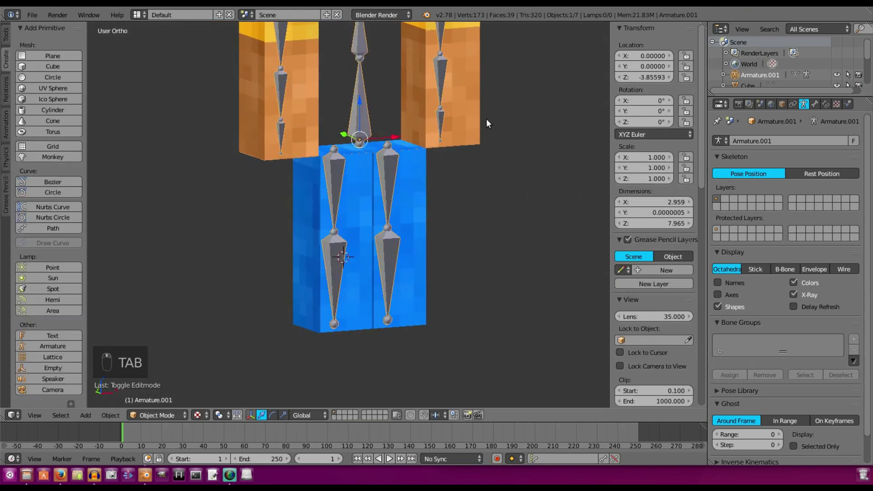
Unhide the torso mesh in Object Mode
key(r)
right_click(443, 152)
middle_drag(443, 151, 407, 182)
key(alt+h)
key(Escape)
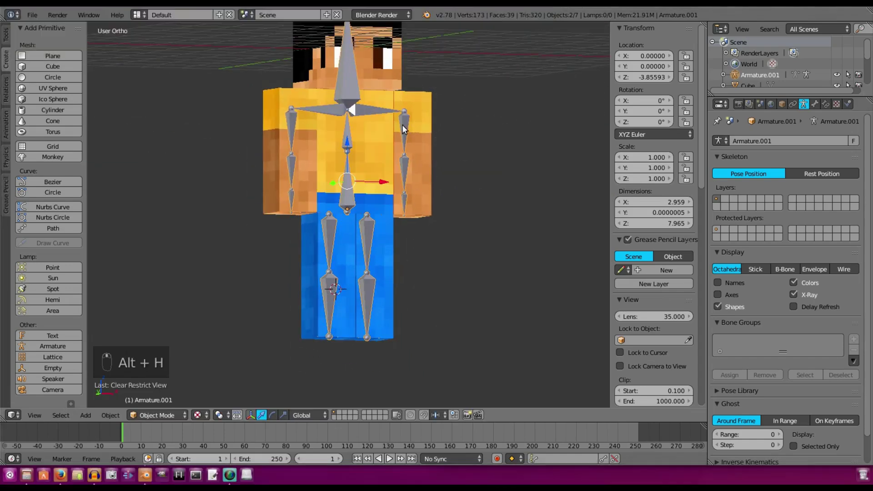
Save the project file
right_click(392, 133)
right_click(392, 135)
middle_drag(390, 136, 373, 116)
click(33, 15)
click(72, 98)
Select the armature and switch it to Pose Mode
right_click(351, 87)
scroll(346, 95, up, 1)
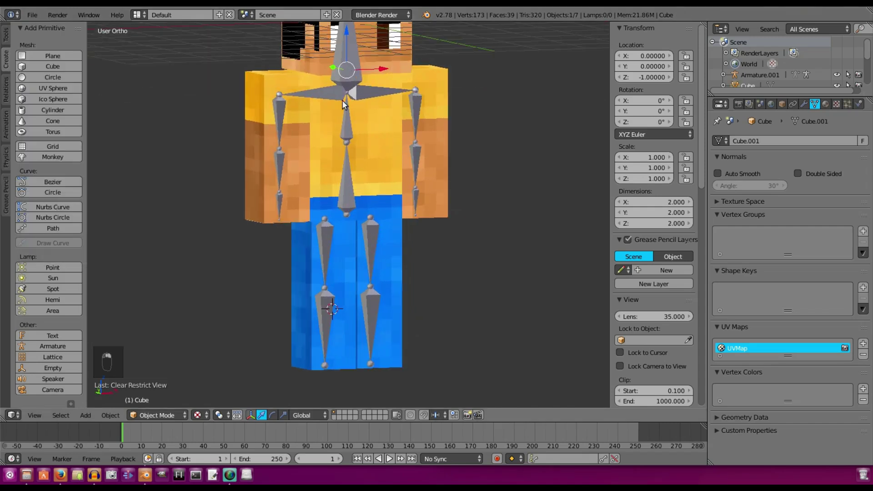
right_click(334, 88)
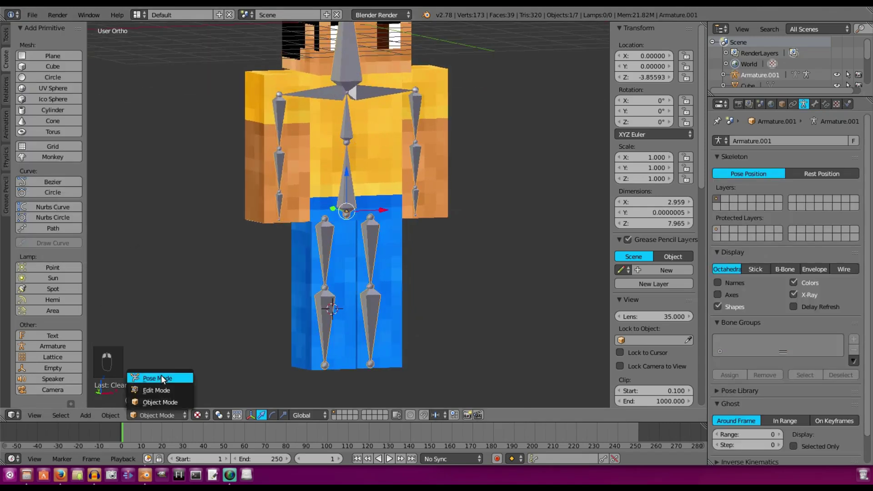
click(161, 378)
Test the lower and upper spine bones by rotating each one about the global X axis
right_click(349, 187)
key(r)
key(x)
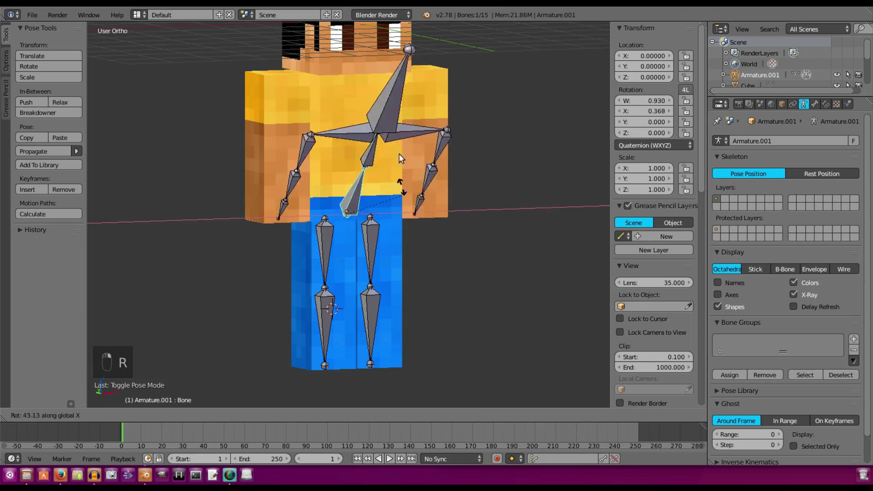
right_click(330, 109)
right_click(356, 121)
key(r)
key(x)
right_click(409, 204)
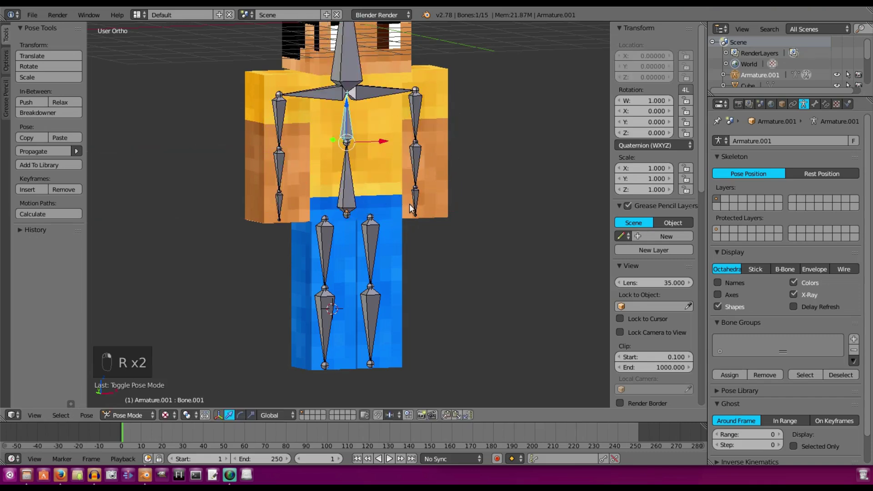
Test the character's right shoulder bone by rotating it about the global Z axis
right_click(335, 94)
key(r)
key(z)
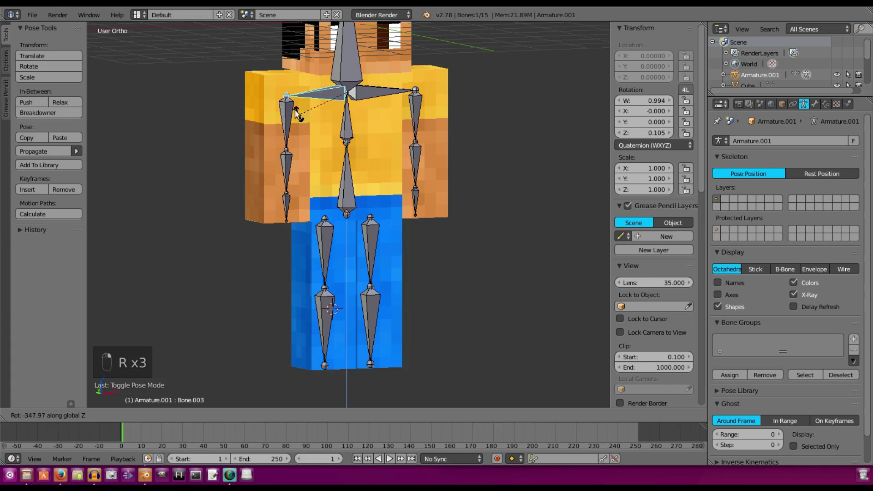
right_click(264, 53)
Test the right thigh bone and the lower spine bone with rotations about the global X axis
right_click(326, 220)
key(r)
key(x)
right_click(381, 132)
right_click(349, 175)
key(r)
key(x)
right_click(362, 161)
Parent the torso mesh to the armature with automatic weights, using the upper spine bone as the active bone
middle_drag(362, 148, 388, 170)
right_click(376, 175)
right_click(357, 155)
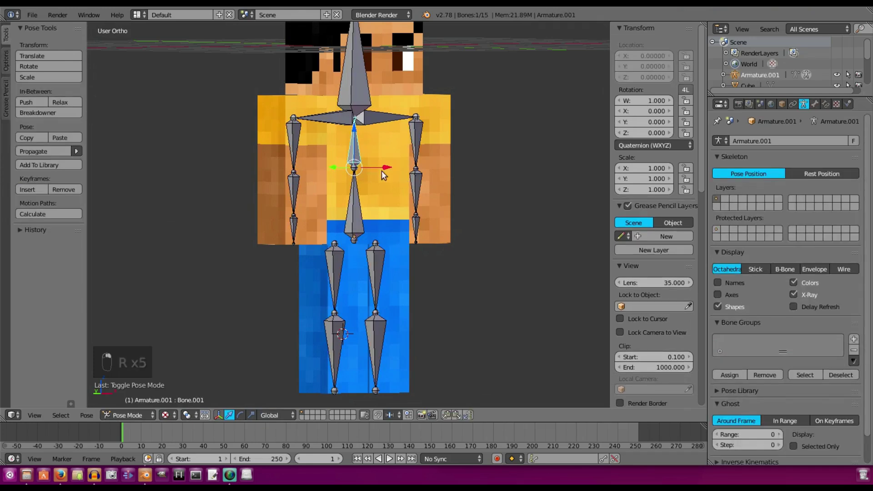
shift+right_click(381, 149)
mouse_move(381, 150)
middle_down()
mouse_move(326, 171)
mouse_move(361, 184)
mouse_move(377, 151)
mouse_move(399, 140)
mouse_move(386, 142)
middle_up()
scroll(378, 151, up, 2)
right_click(386, 141)
right_click(444, 108)
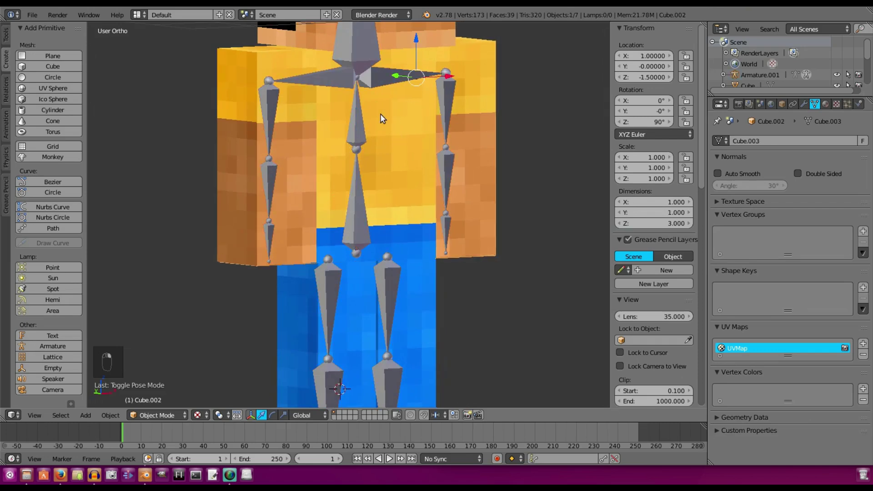
right_click(357, 129)
middle_drag(357, 128, 304, 135)
key(ctrl+p)
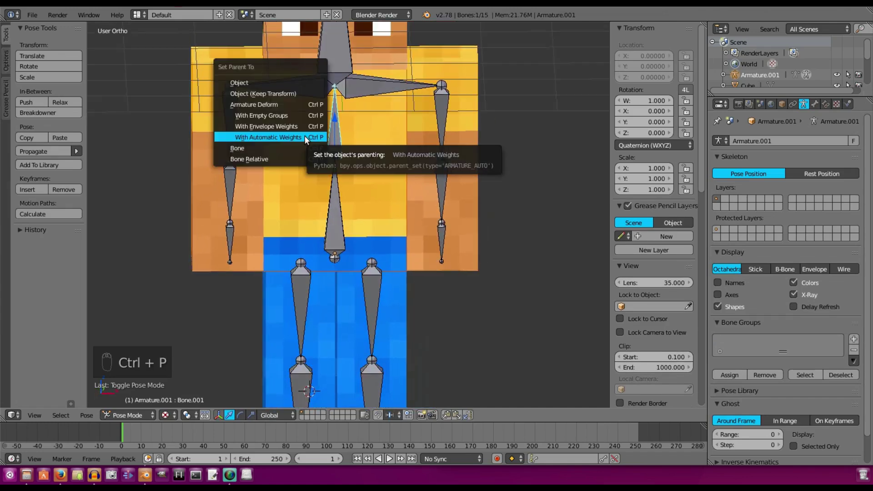
click(264, 137)
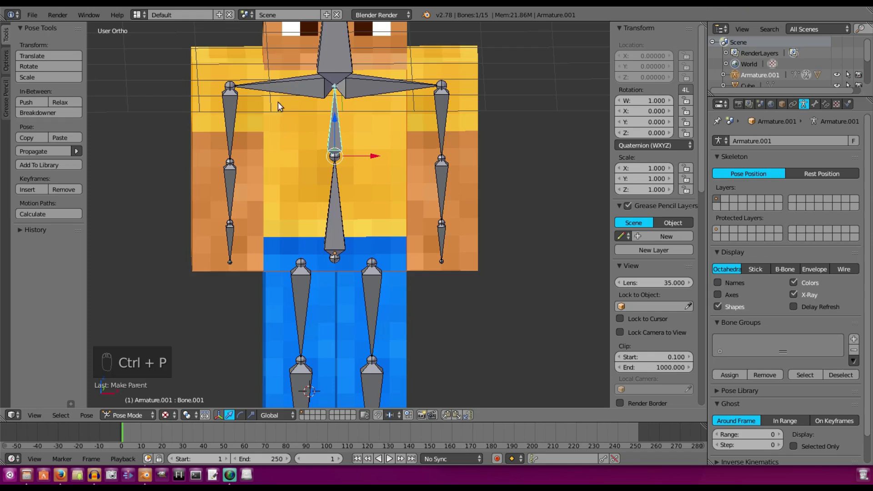
Test how the torso deforms by rotating the upper spine bone about the global X and Y axes
middle_drag(351, 83, 368, 203)
right_click(347, 176)
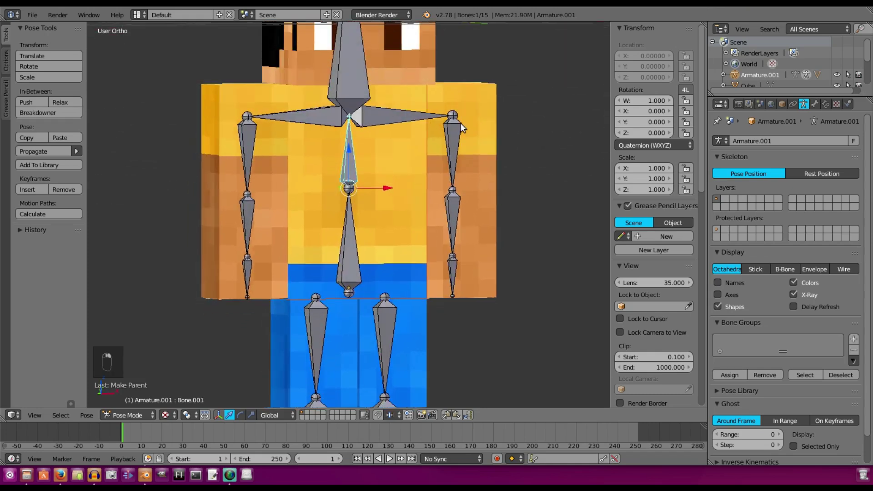
key(r)
key(x)
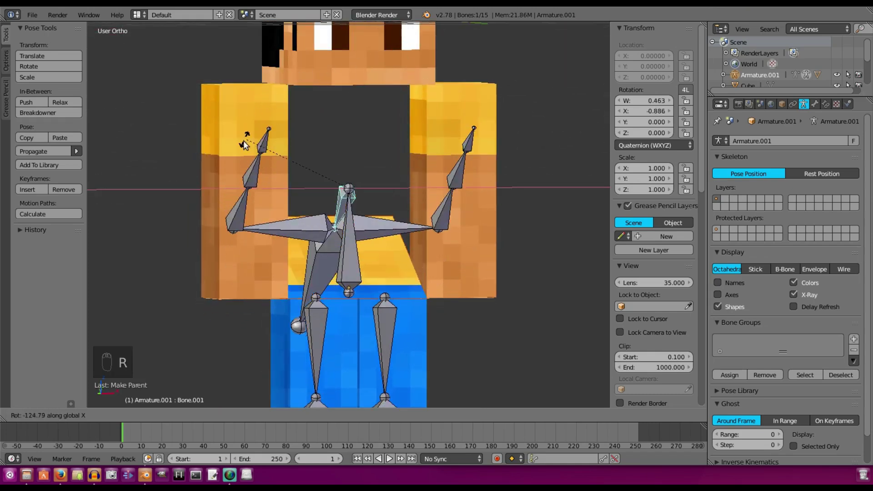
right_click(440, 249)
middle_drag(407, 139, 443, 136)
key(r)
key(y)
right_click(335, 65)
right_click(380, 170)
middle_drag(407, 169, 383, 168)
key(r)
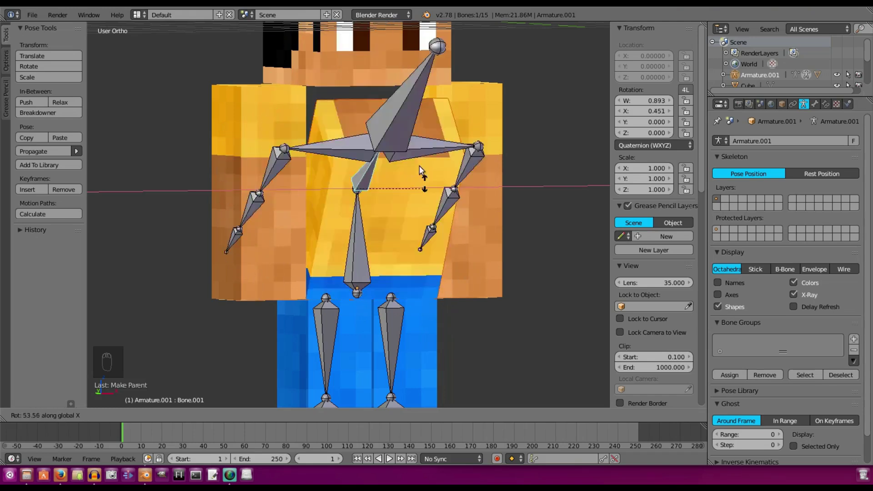
right_click(348, 190)
Open the torso mesh in Edit Mode and examine its geometry
right_click(406, 234)
key(Tab)
key(Tab)
key(Tab)
key(Tab)
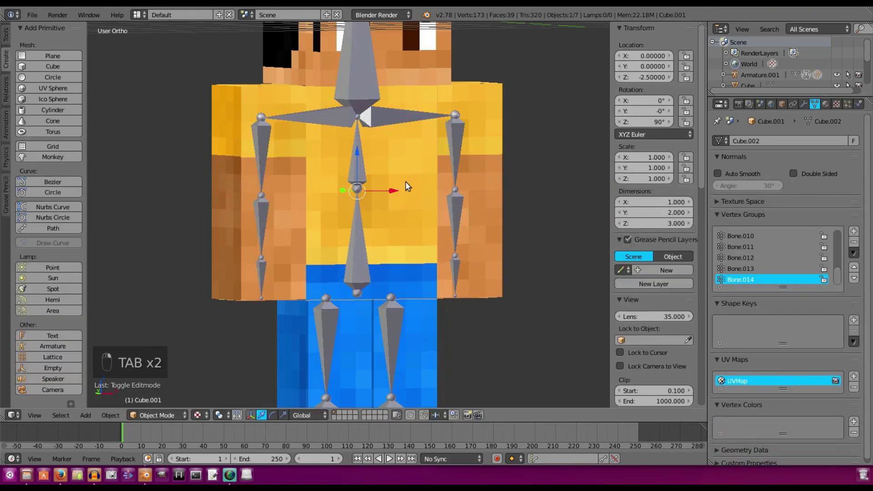
key(Tab)
mouse_move(399, 178)
middle_down()
mouse_move(366, 191)
mouse_move(382, 181)
middle_up()
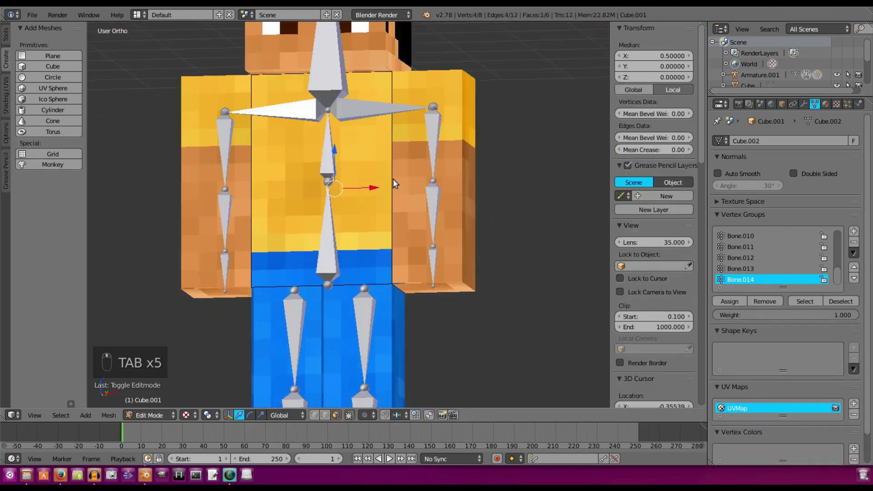
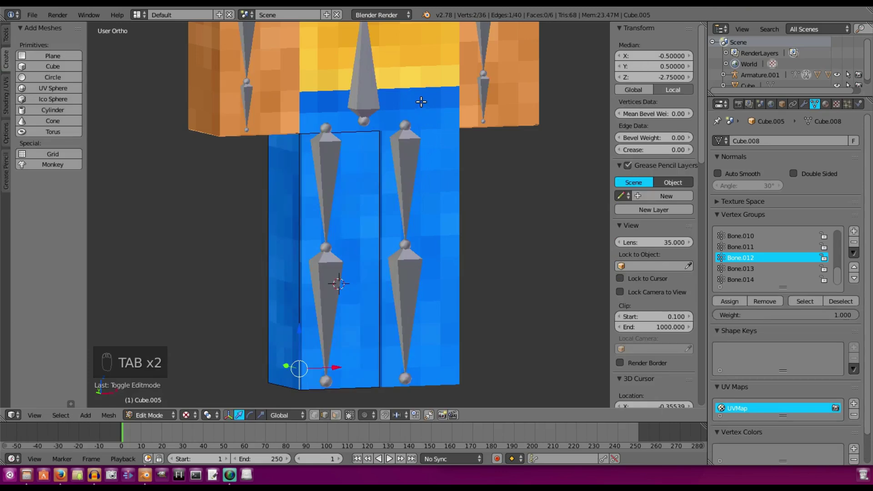
Return to Object Mode and hide the torso, the left leg and both arm meshes
scroll(402, 125, down, 3)
click(168, 413)
click(164, 399)
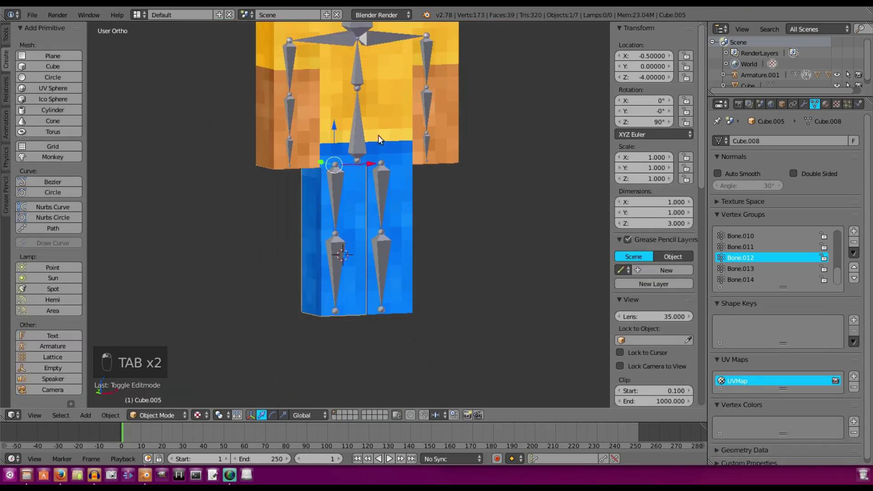
key(h)
right_click(403, 204)
key(h)
right_click(406, 103)
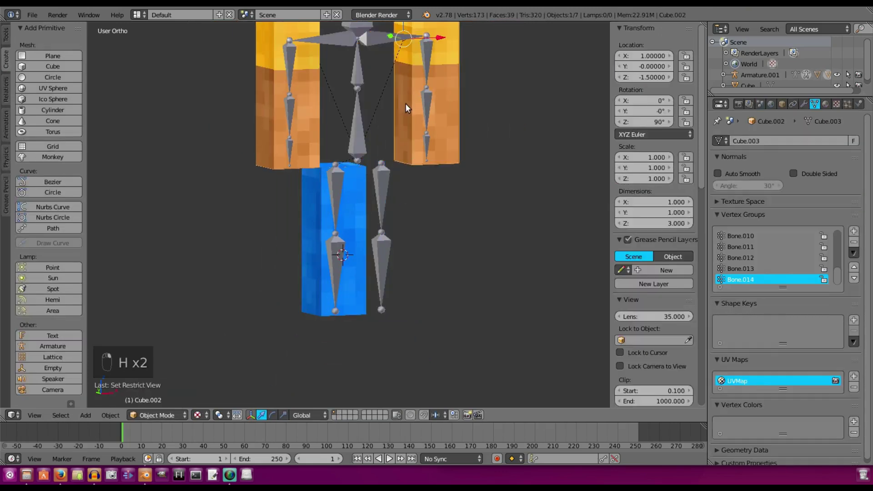
key(h)
right_click(309, 96)
key(h)
right_click(357, 77)
key(h)
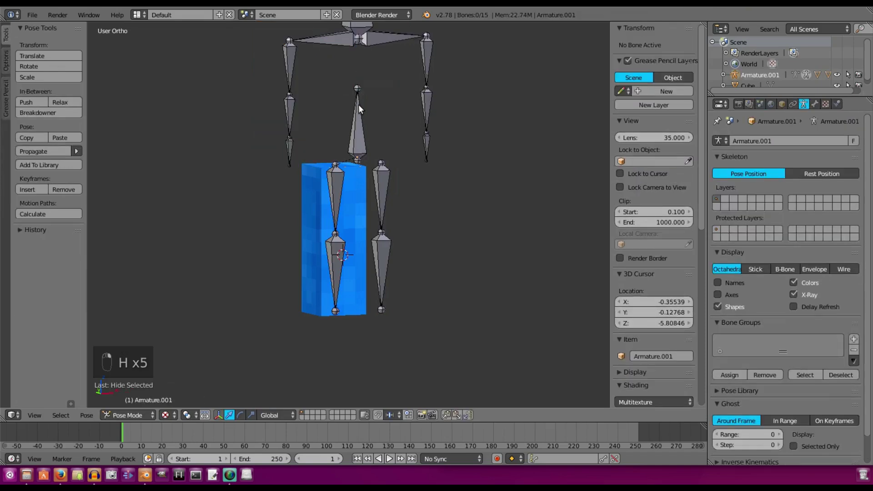
key(ctrl+z)
Switch the armature to Object Mode, then hide it together with the head mesh
right_click(356, 118)
click(149, 402)
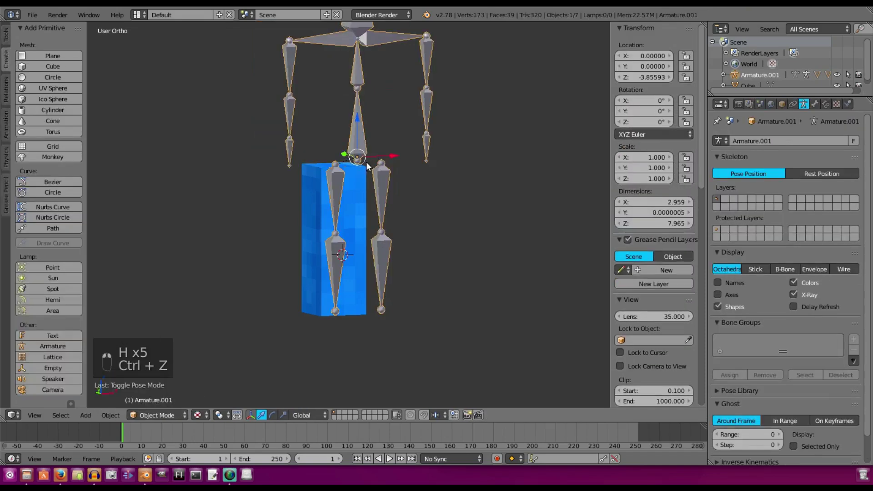
key(h)
scroll(364, 163, down, 3)
scroll(363, 163, up, 2)
right_click(365, 42)
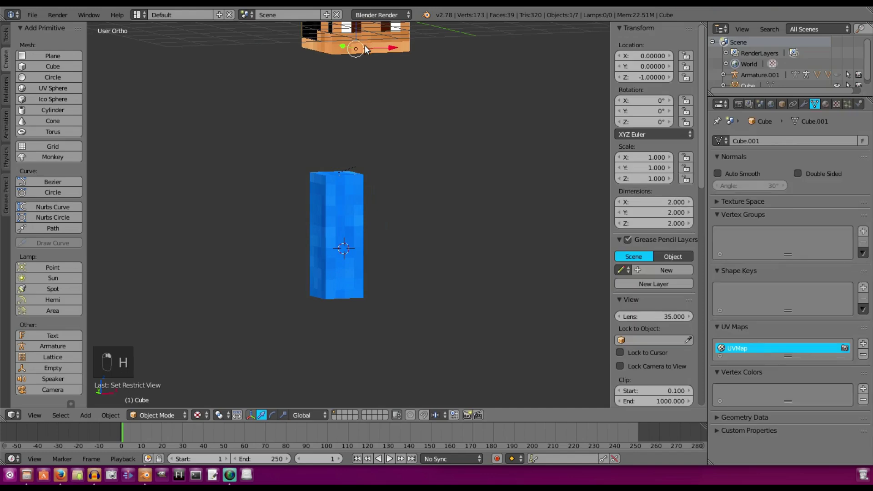
key(h)
Open the right leg mesh in Edit Mode
scroll(326, 225, up, 2)
middle_drag(326, 225, 400, 155)
right_click(410, 113)
scroll(411, 113, up, 2)
scroll(372, 184, up, 1)
shift+middle_drag(400, 155, 370, 185)
shift+middle_drag(335, 226, 285, 284)
key(Tab)
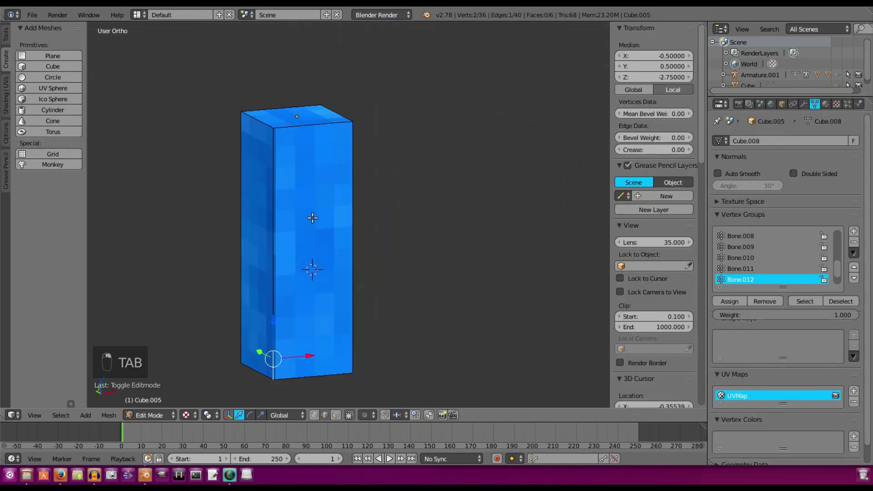
Switch to vertex selection and select a vertex along the right leg's vertical edge
right_click(272, 152)
scroll(272, 157, up, 1)
middle_drag(270, 159, 284, 162)
scroll(279, 155, up, 1)
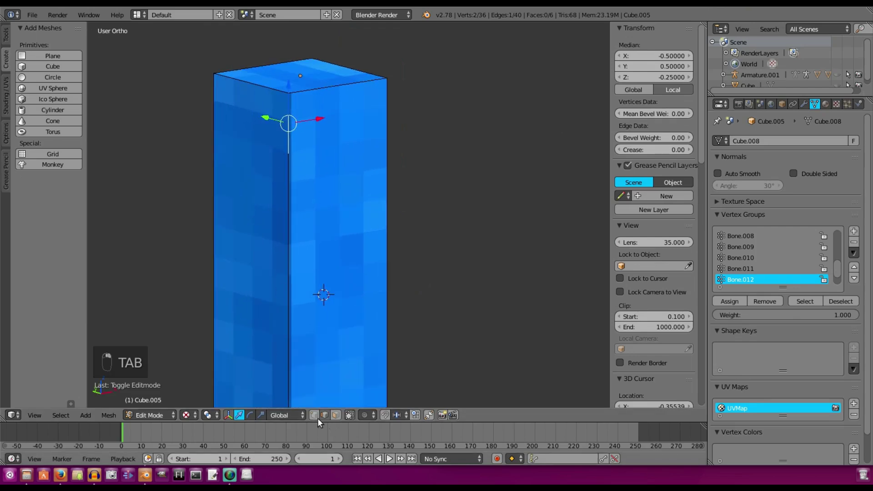
right_click(291, 212)
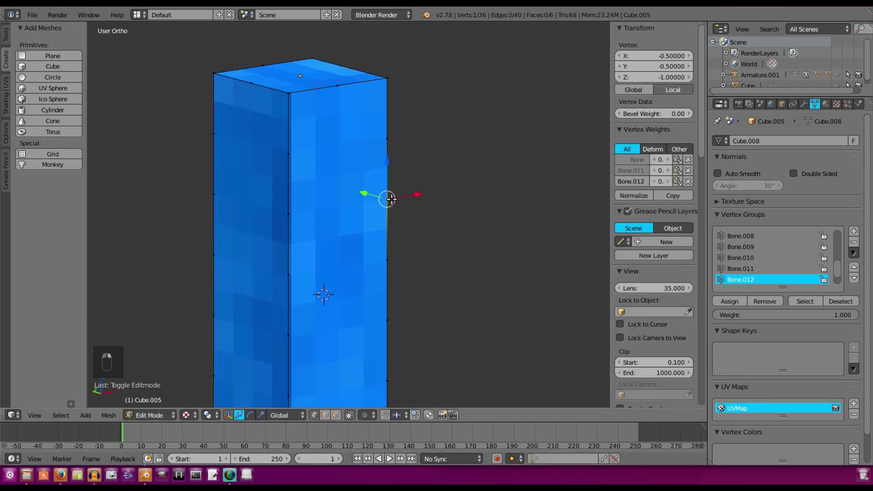
Try to move the vertex just below the top of the right leg's near corner edge
middle_drag(310, 212, 326, 100)
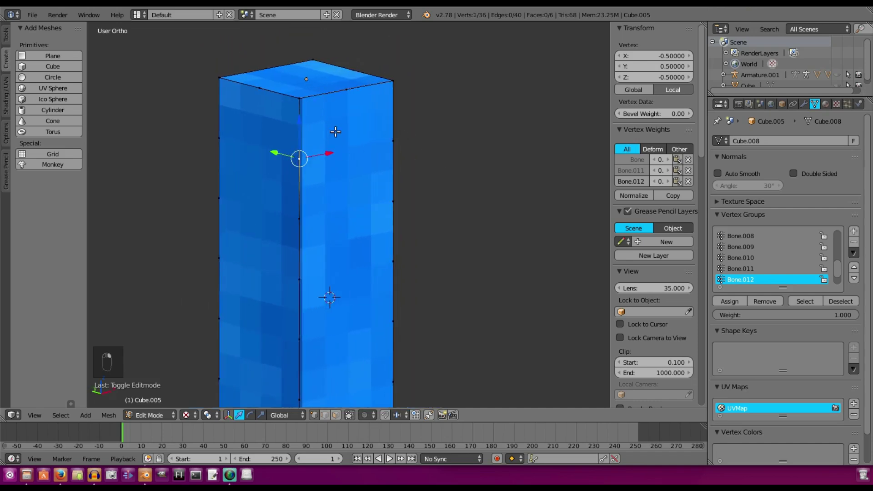
key(g)
right_click(353, 148)
key(g)
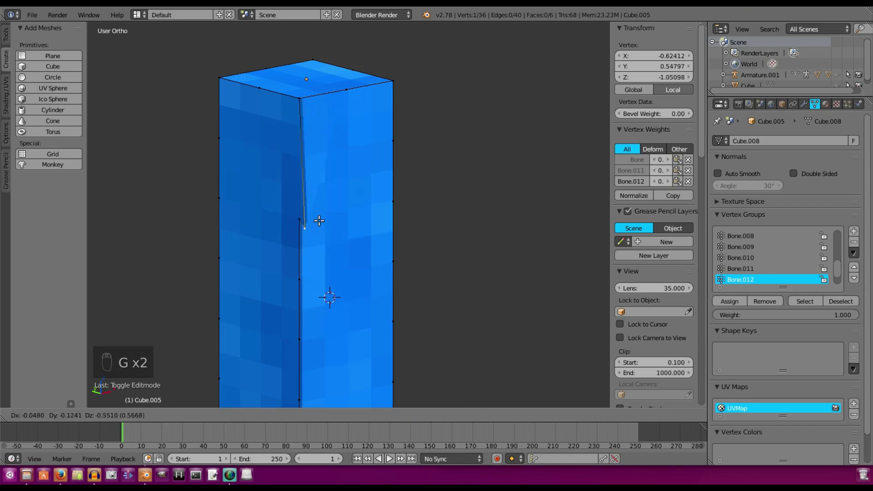
right_click(319, 221)
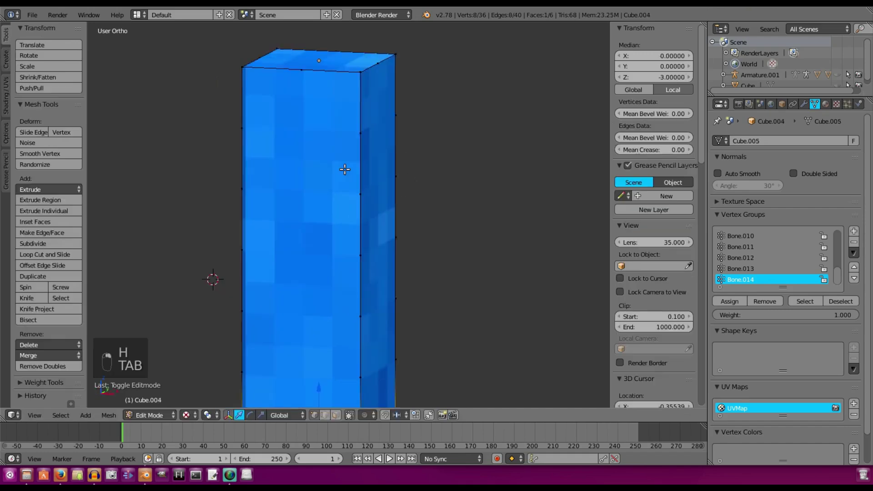
Apply Limited Dissolve to the left leg's front corner edge loop and to the loop at its far upper corner
right_click(360, 132)
alt+right_click(364, 184)
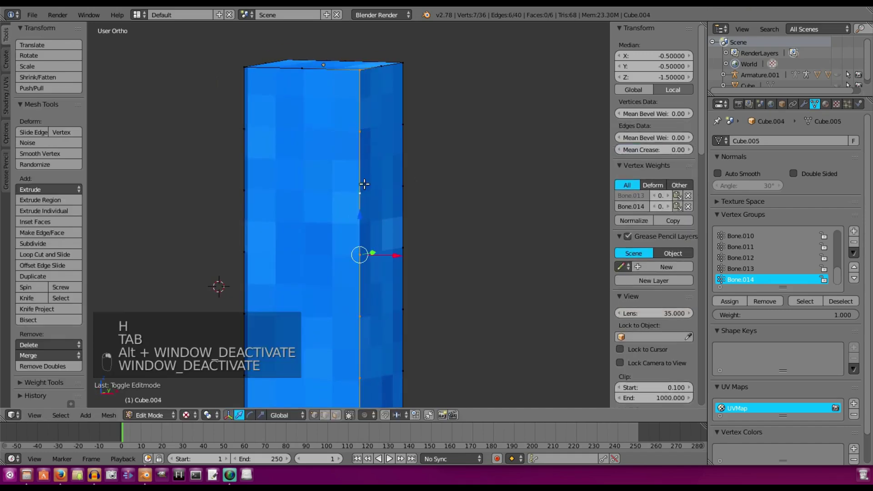
key(x)
click(444, 183)
alt+right_click(402, 92)
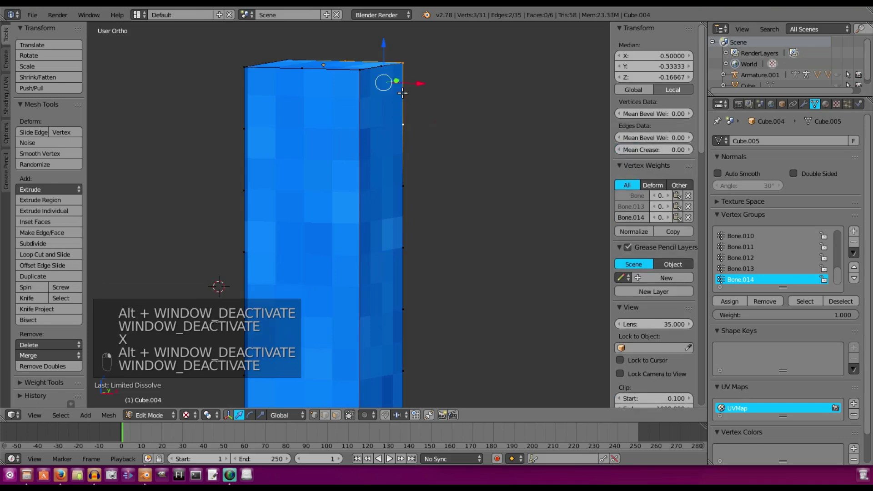
key(x)
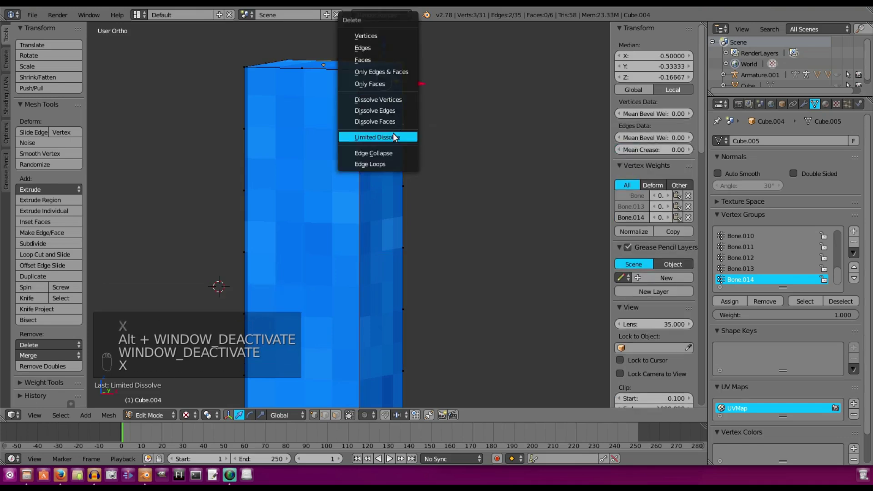
click(394, 138)
Select the left leg's entire geometry and simplify it with Limited Dissolve
key(a)
key(a)
key(a)
key(x)
click(393, 136)
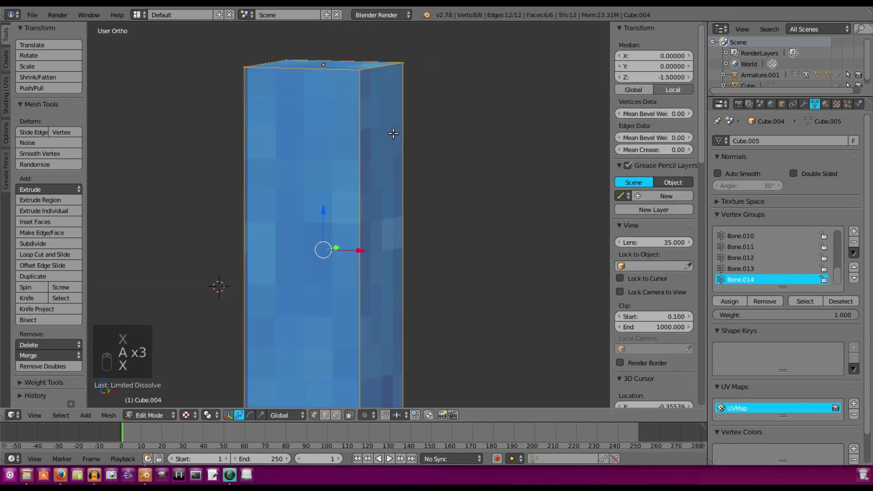
Leave the left leg's Edit Mode and unhide the hidden objects
middle_drag(331, 166, 382, 177)
scroll(382, 177, down, 2)
shift+middle_drag(348, 208, 390, 190)
key(Tab)
key(Tab)
key(Tab)
key(alt+h)
scroll(351, 205, down, 1)
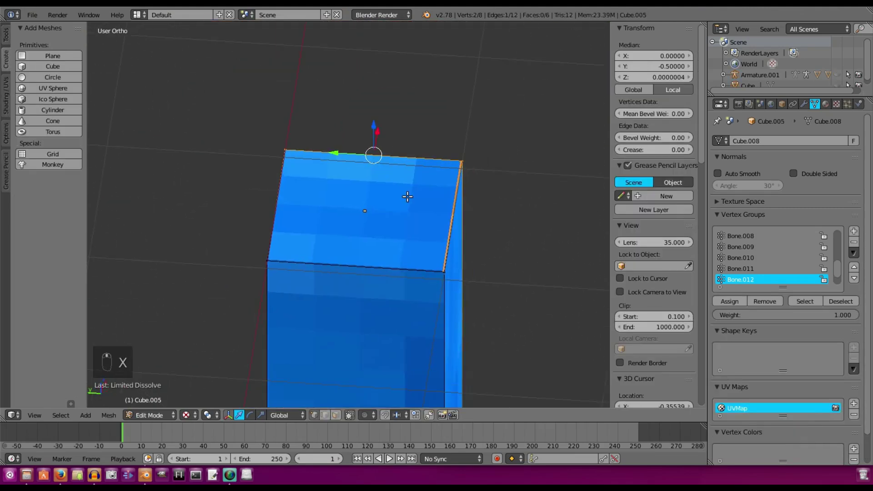
Inspect the right leg mesh in Edit Mode and select all of its geometry
middle_drag(407, 196, 389, 220)
key(Tab)
key(Tab)
scroll(337, 236, up, 1)
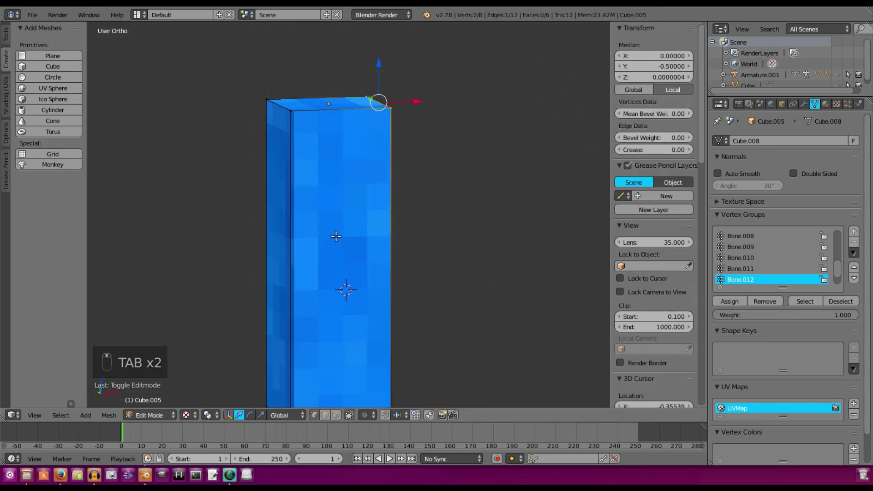
middle_drag(337, 236, 375, 204)
key(a)
key(a)
key(a)
key(a)
key(a)
shift+middle_drag(237, 128, 248, 109)
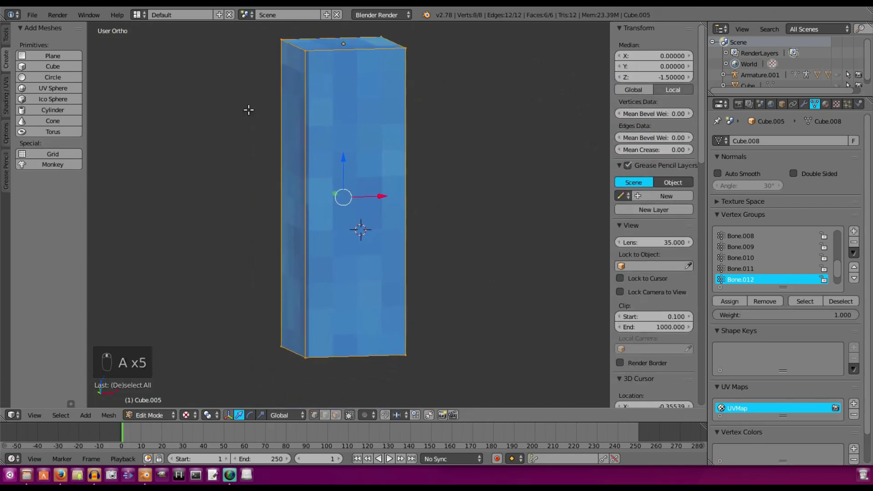
Add two evenly spaced horizontal loop cuts around the right leg mesh, leaving them unslid
click(7, 39)
click(45, 254)
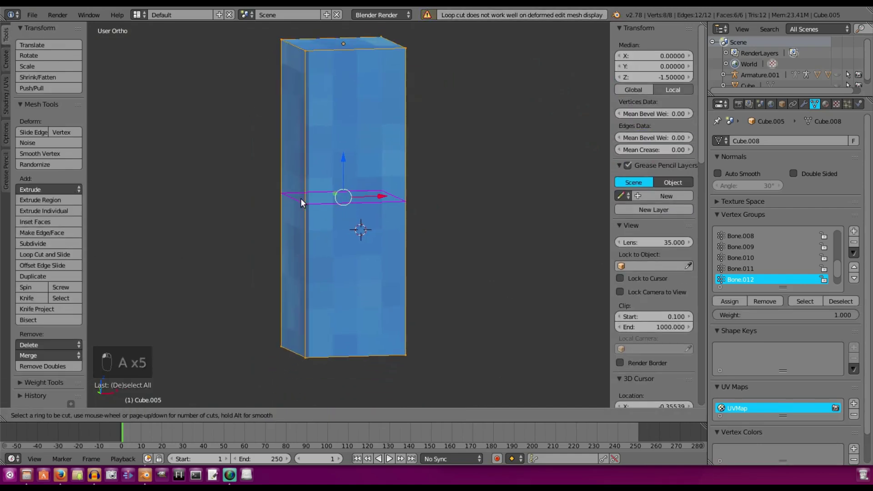
scroll(301, 198, up, 1)
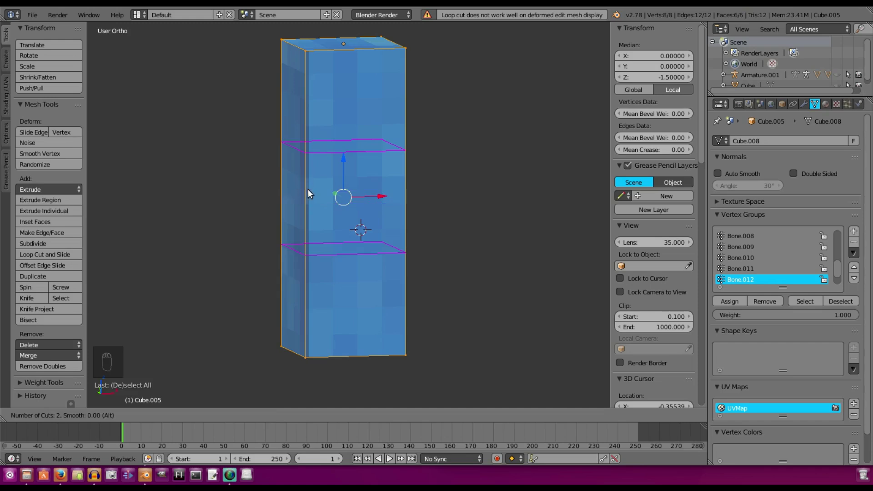
click(307, 190)
right_click(307, 189)
middle_drag(308, 189, 285, 177)
shift+middle_drag(378, 139, 316, 140)
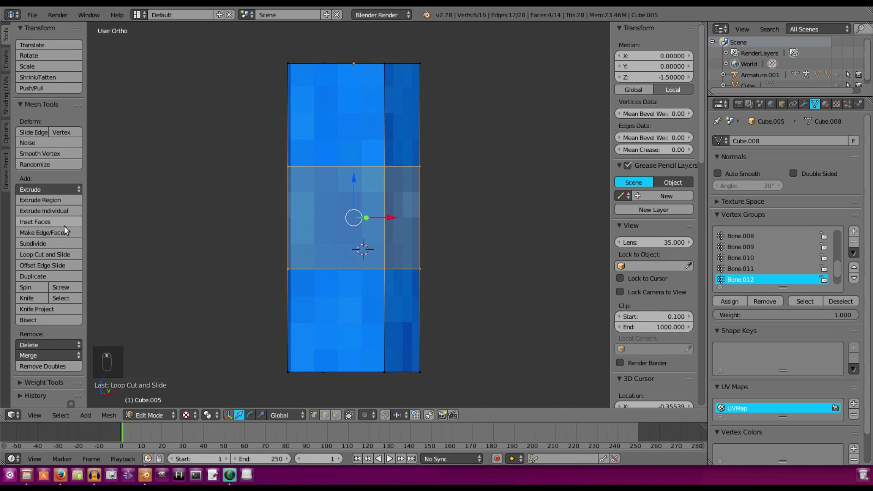
Add a centred vertical loop cut down the right leg's front face and another down its side face
click(331, 365)
right_click(331, 365)
click(53, 254)
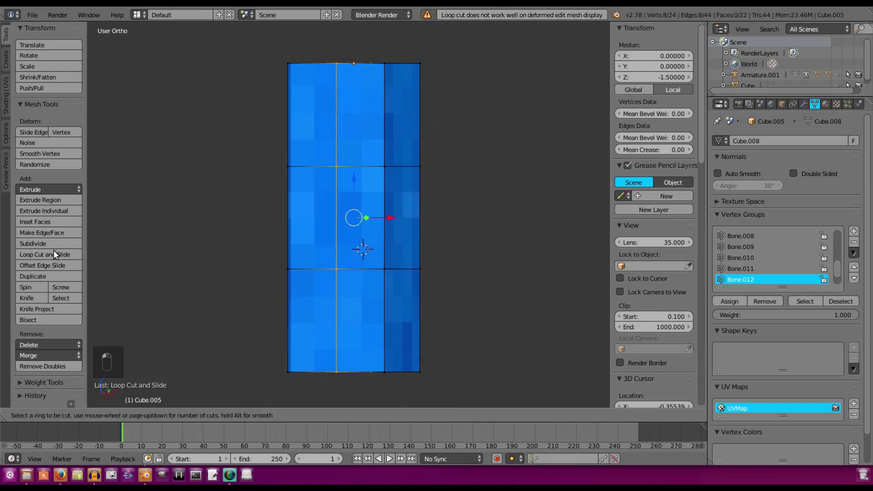
click(405, 370)
right_click(405, 370)
Add one centred horizontal loop cut to each of the right leg's upper, middle and lower sections
middle_drag(412, 121, 426, 161)
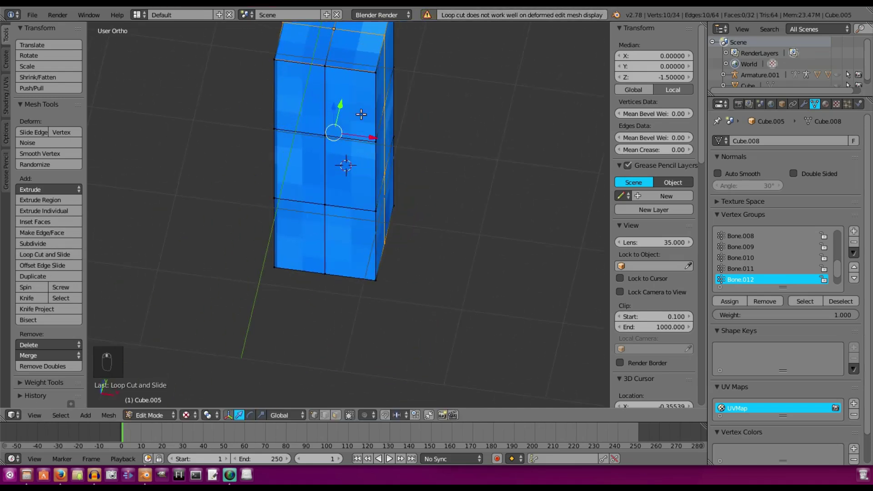
middle_drag(361, 113, 398, 95)
shift+middle_drag(397, 94, 391, 164)
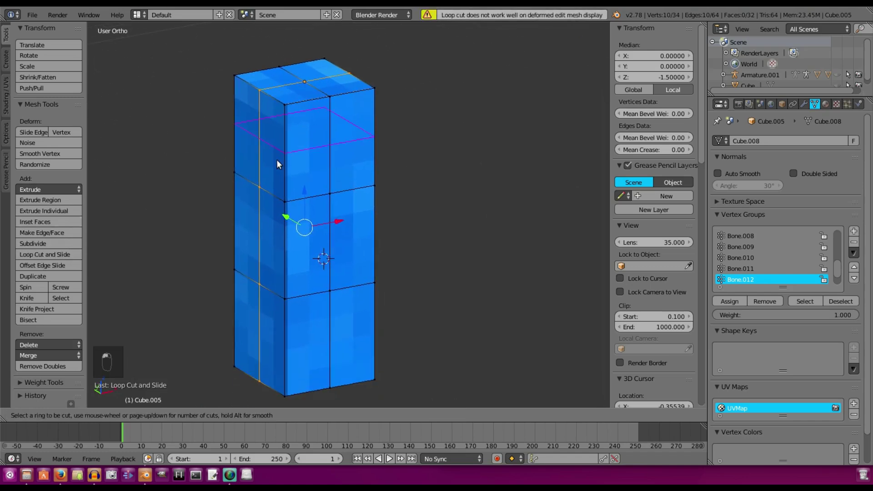
click(279, 165)
right_click(279, 164)
click(59, 257)
click(294, 241)
right_click(294, 242)
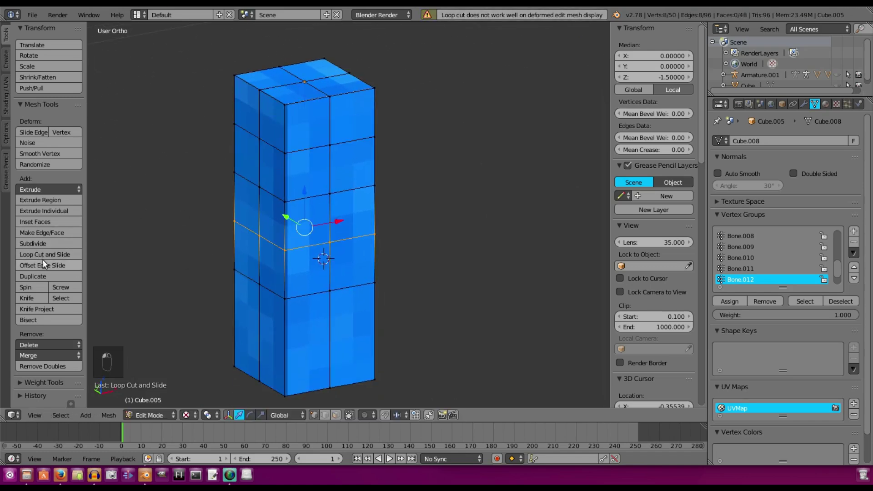
click(315, 341)
right_click(315, 341)
Leave the right leg's Edit Mode and unhide the hidden objects
key(Tab)
middle_drag(269, 222, 392, 106)
key(Tab)
middle_drag(370, 186, 312, 188)
key(Tab)
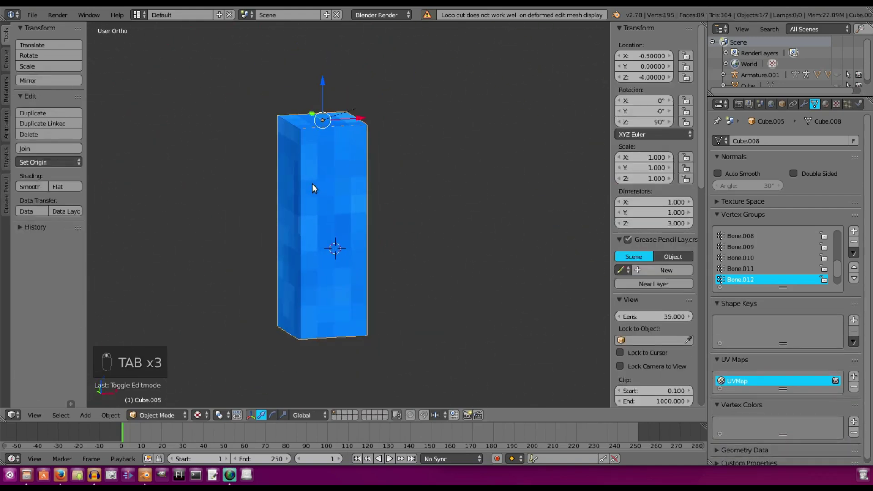
key(alt+h)
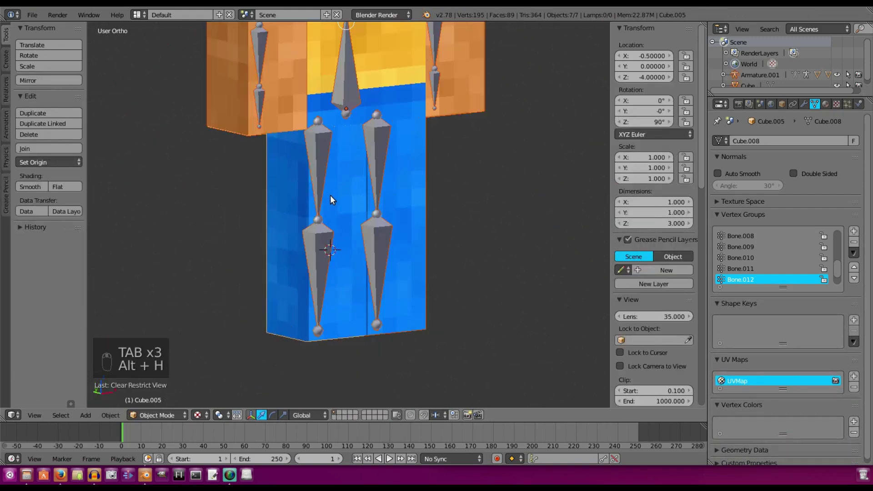
Select the armature and switch it to Pose Mode
right_click(326, 164)
right_click(318, 168)
right_click(318, 167)
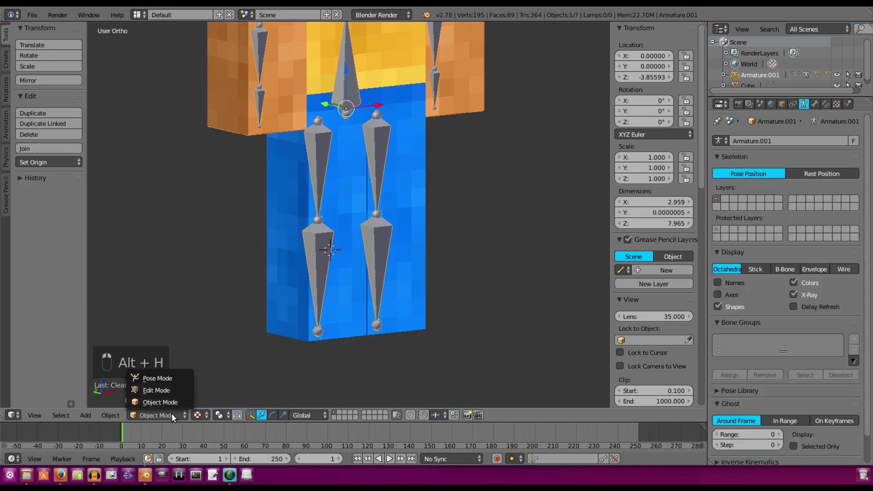
click(171, 379)
Test the right leg's deformation by rotating its upper and lower bones about the X axis, cancelling each rotation
right_click(323, 157)
key(r)
key(x)
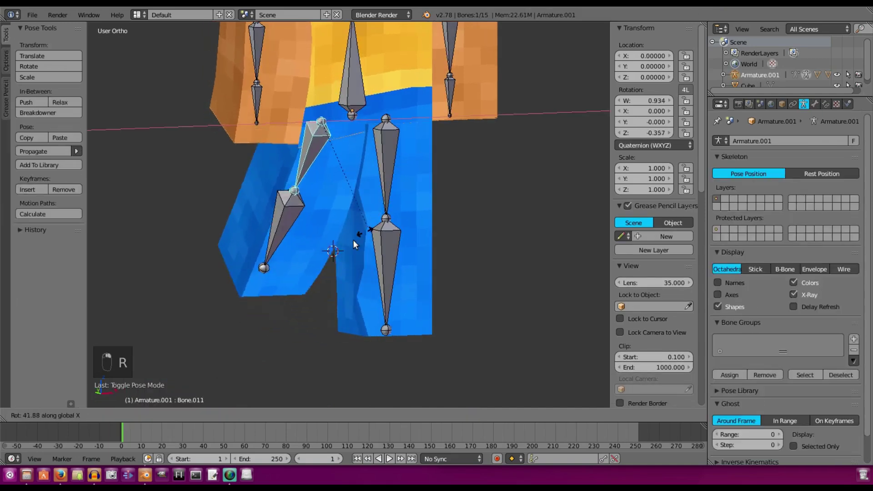
right_click(440, 208)
key(r)
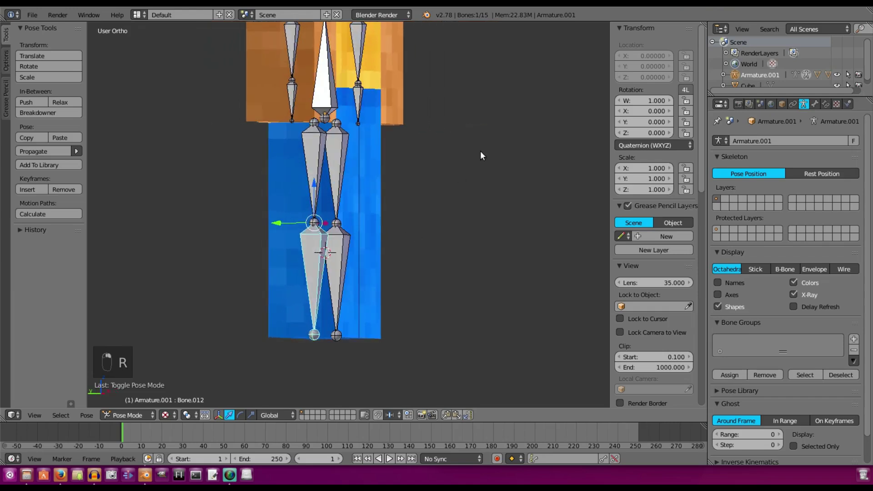
key(x)
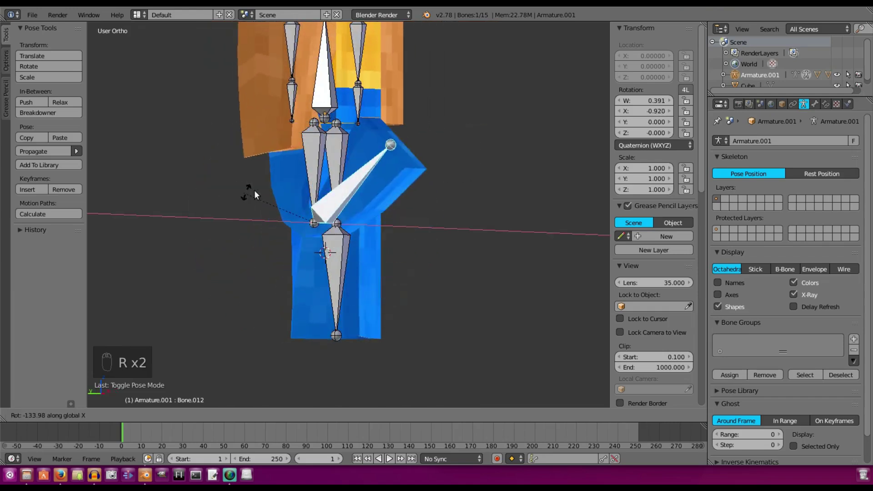
right_click(322, 277)
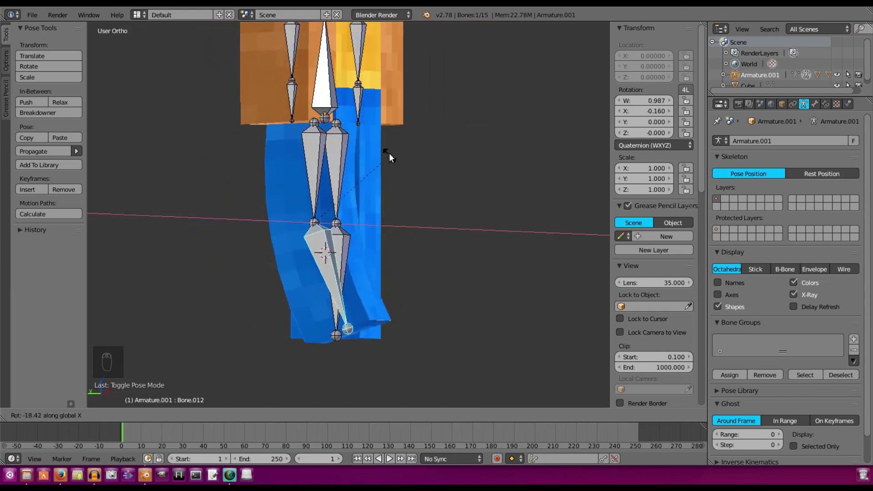
key(r)
key(x)
right_click(443, 191)
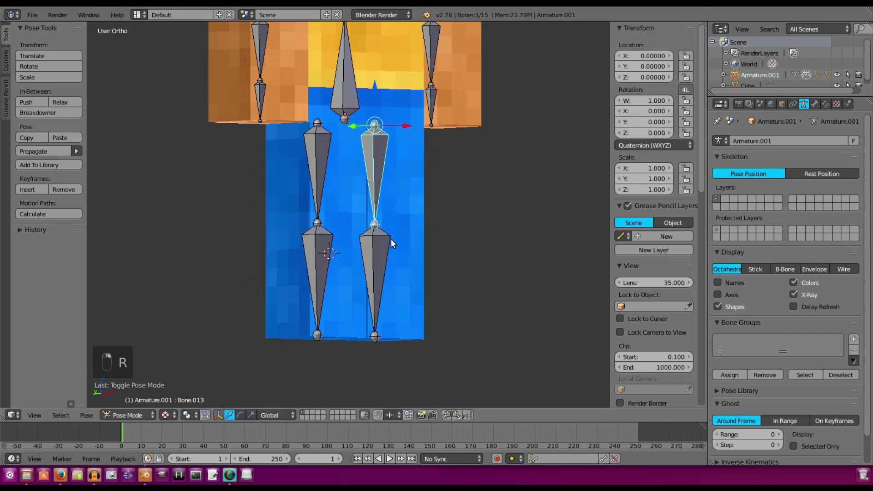
Test the left knee's bend by rotating the lower leg bone about the X axis, cancelling each rotation
right_click(386, 242)
key(r)
key(x)
right_click(407, 289)
middle_drag(403, 257, 325, 273)
key(r)
key(x)
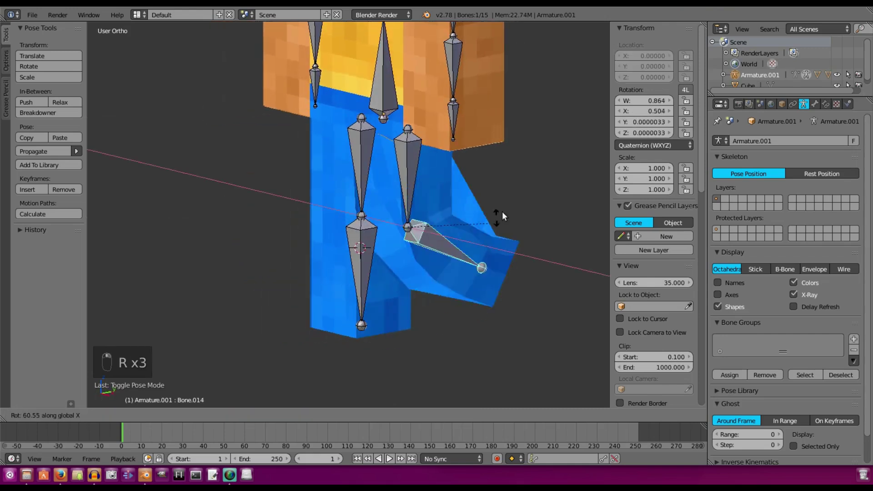
right_click(497, 170)
middle_drag(497, 215, 484, 219)
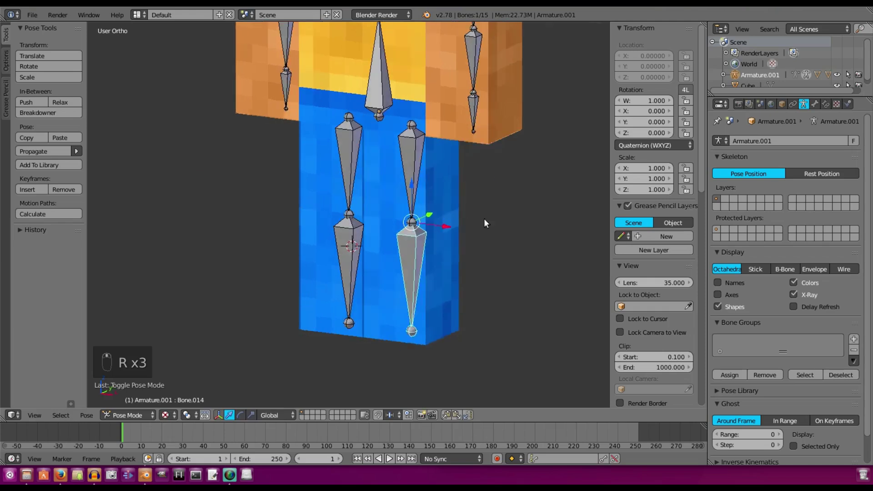
key(x)
key(r)
right_click(489, 119)
Select the right leg's lower bone and try rotating it again
middle_drag(389, 210, 385, 210)
right_click(320, 262)
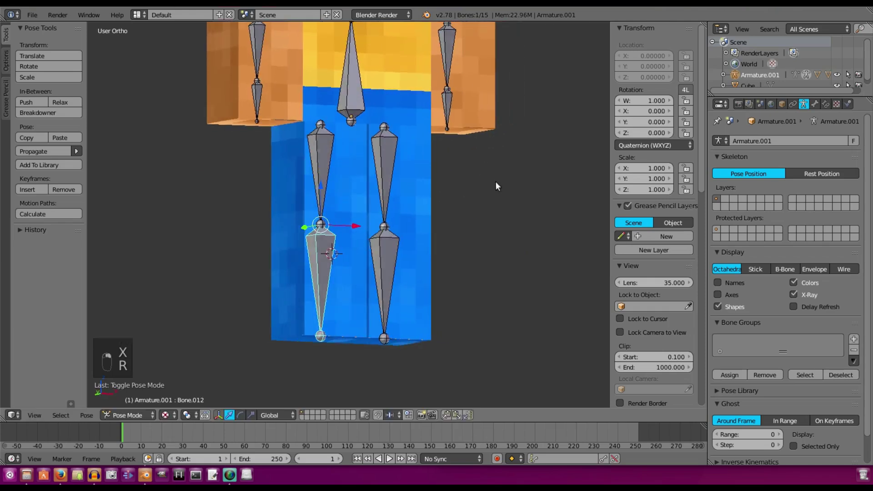
key(r)
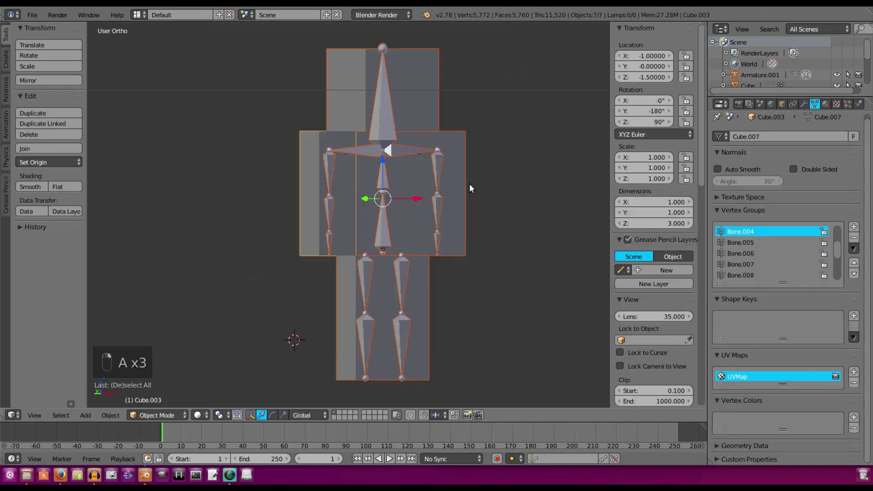
Select all body meshes with the armature as the active object and parent them to it with Automatic Weights
middle_drag(374, 253, 391, 193)
key(a)
key(a)
key(a)
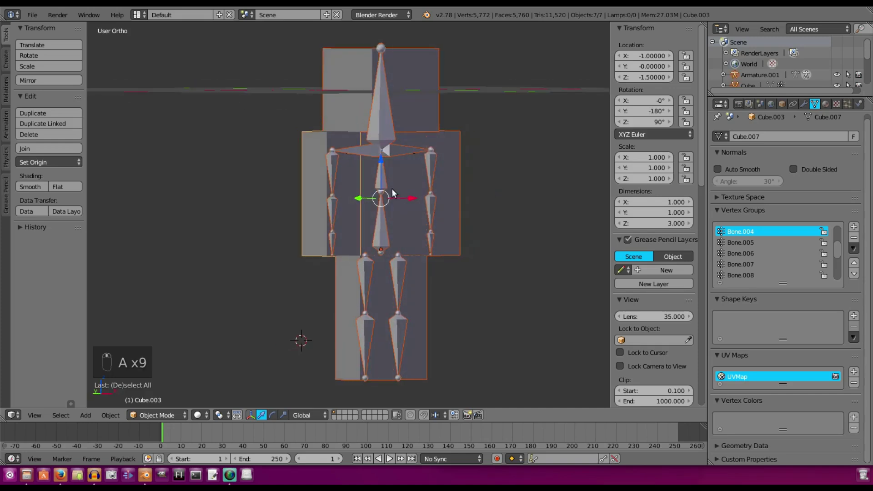
shift+right_click(386, 127)
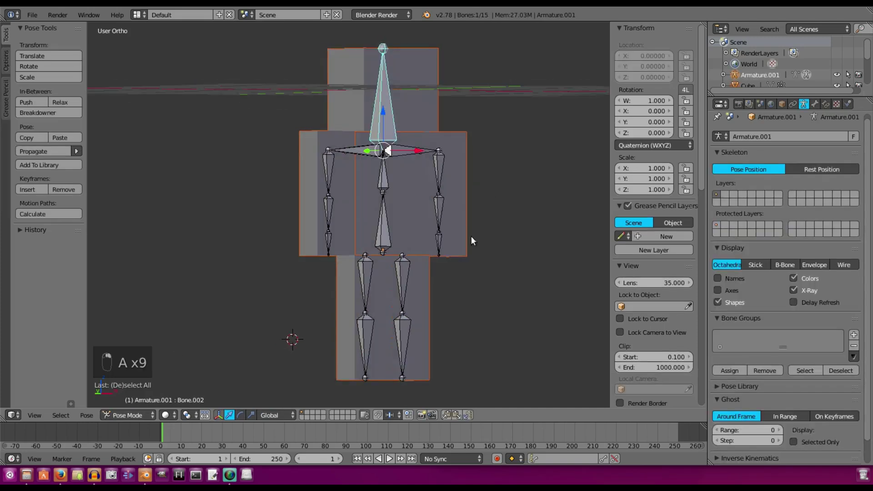
middle_drag(468, 239, 356, 119)
shift+middle_drag(324, 301, 321, 281)
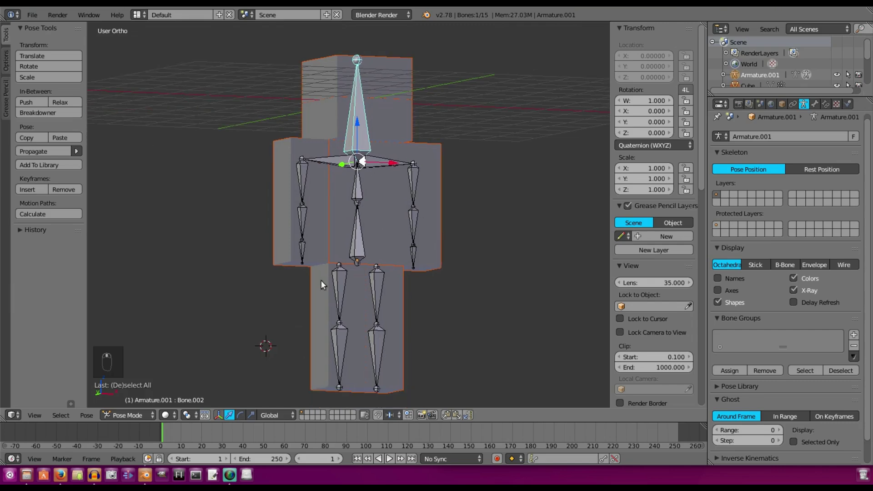
middle_drag(374, 258, 359, 261)
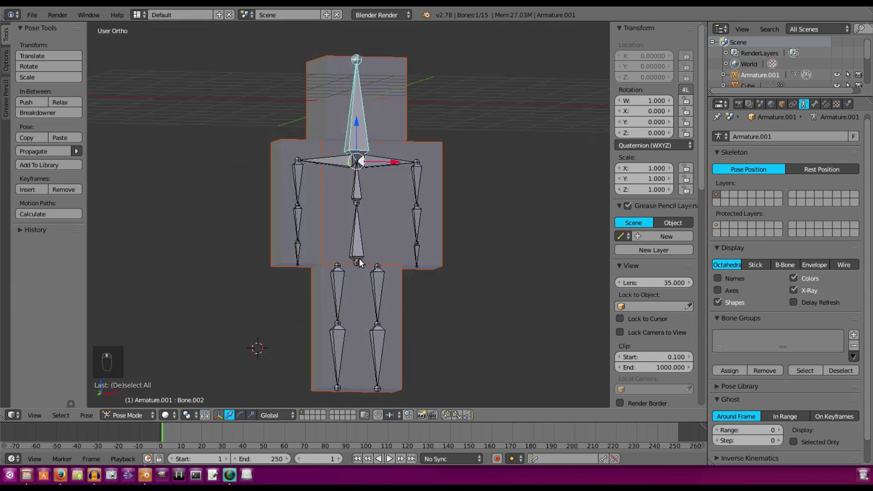
key(alt+p)
key(ctrl+p)
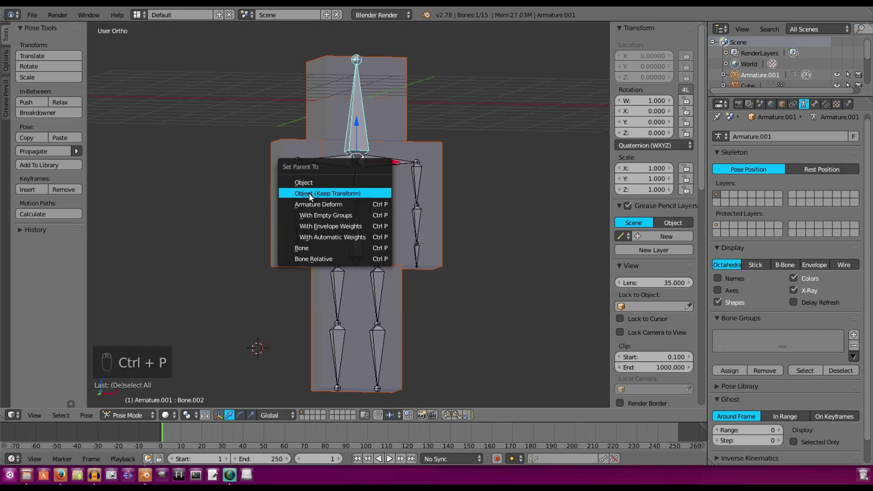
click(336, 237)
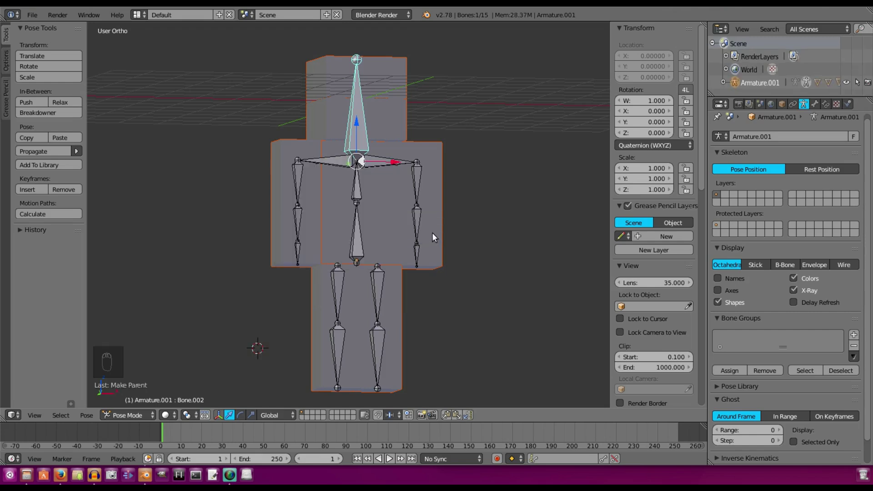
Test-rotate the right upper arm bone and the right upper leg bone about the X axis, cancelling each rotation
middle_drag(321, 181, 339, 187)
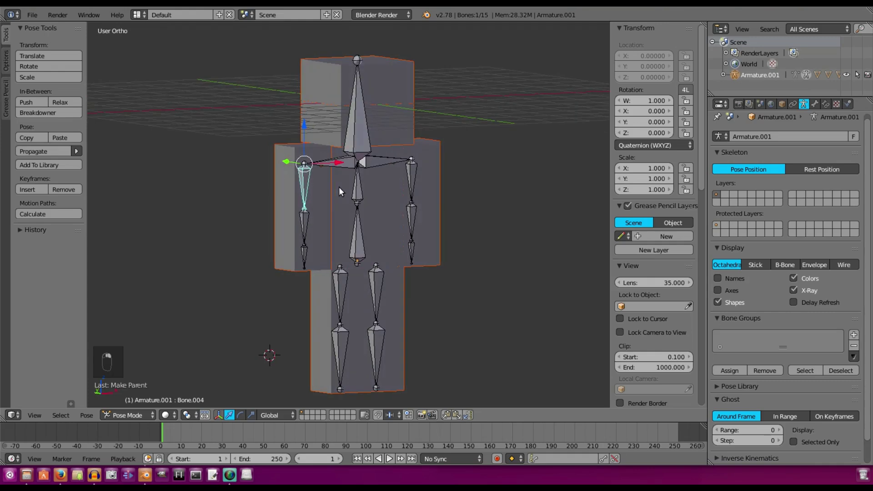
key(r)
key(x)
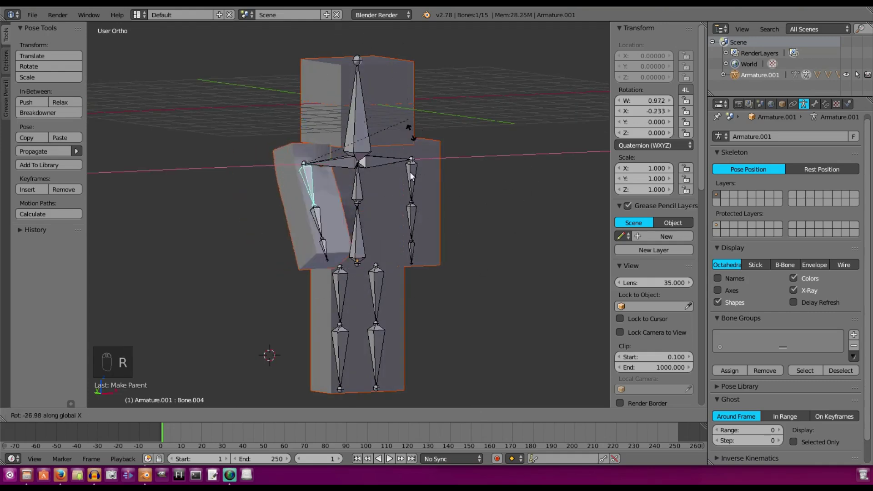
right_click(363, 218)
right_click(334, 298)
key(r)
key(x)
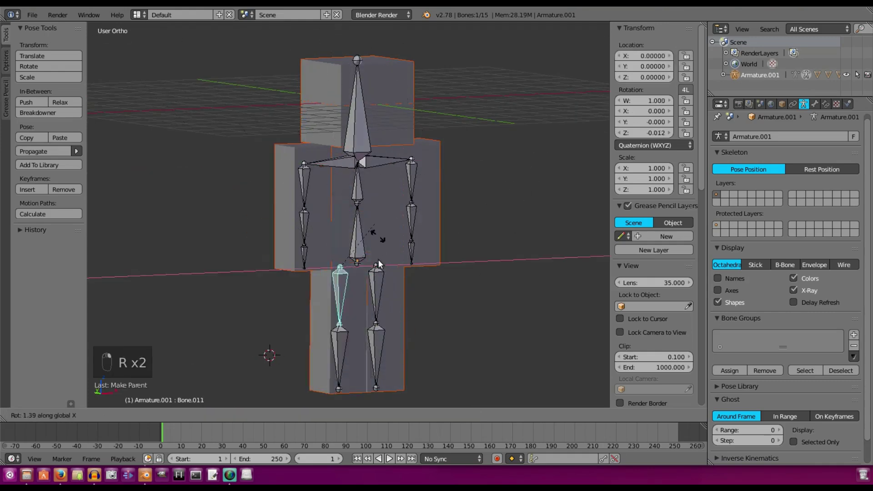
right_click(451, 245)
Test-rotate the left upper arm bone about the X axis and cancel the rotation
right_click(412, 187)
middle_drag(412, 187, 334, 177)
key(r)
key(x)
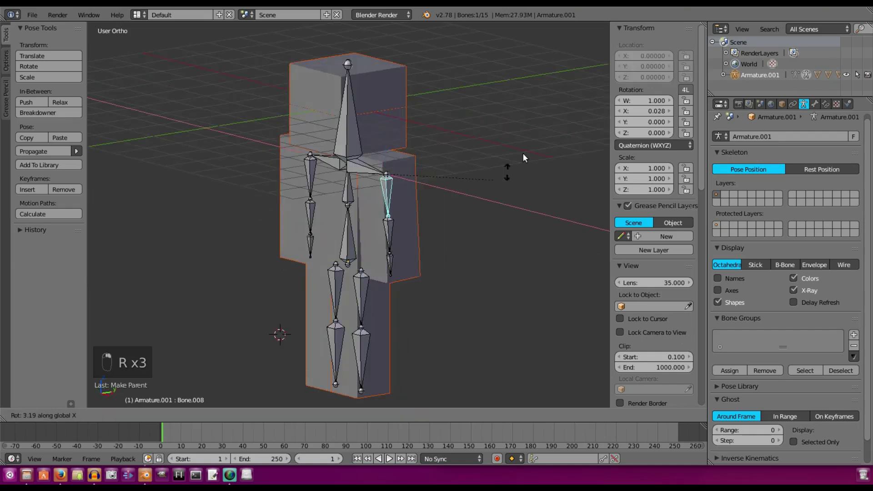
key(Escape)
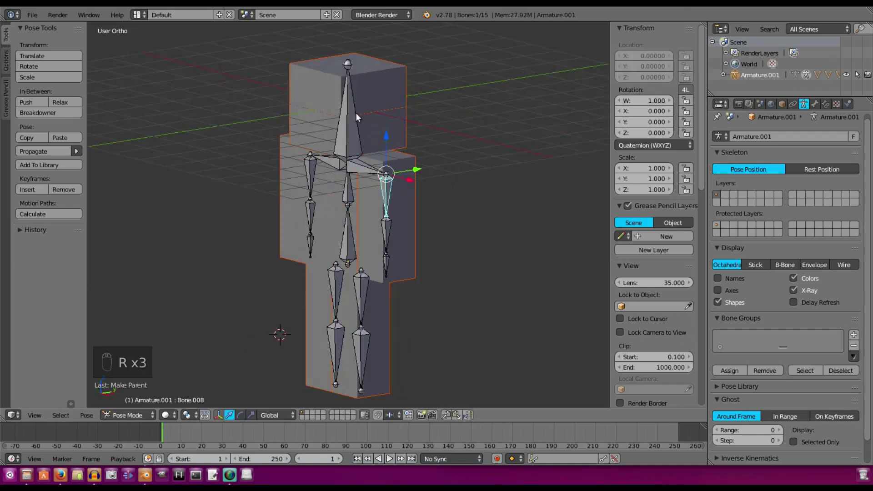
Test-rotate the head bone and the upper spine bone, cancelling each rotation
right_click(356, 112)
key(r)
right_click(356, 68)
scroll(350, 188, up, 1)
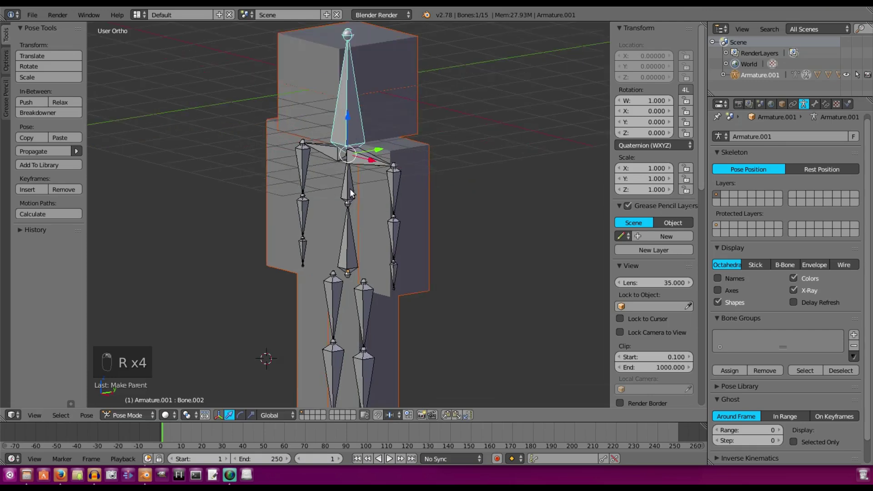
middle_drag(350, 188, 382, 176)
right_click(355, 181)
key(r)
key(x)
key(Escape)
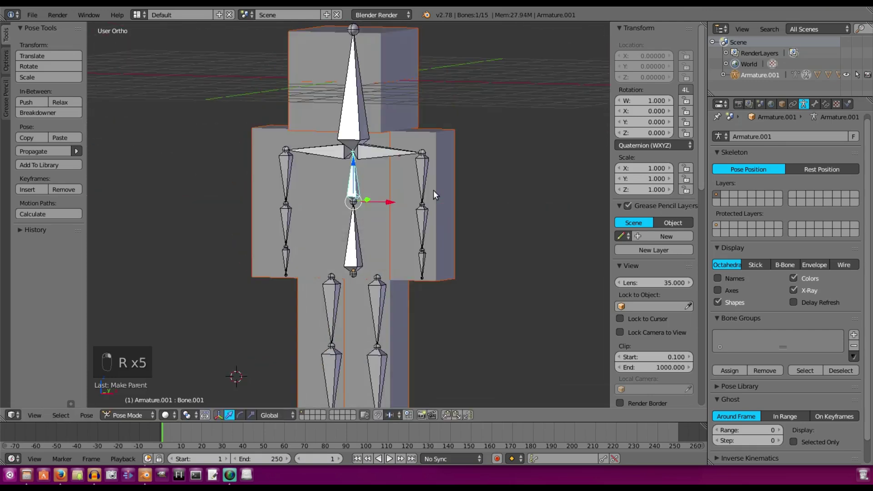
Test-rotate the lower spine bone about the X axis and cancel the rotation
right_click(353, 241)
key(x)
key(r)
right_click(407, 283)
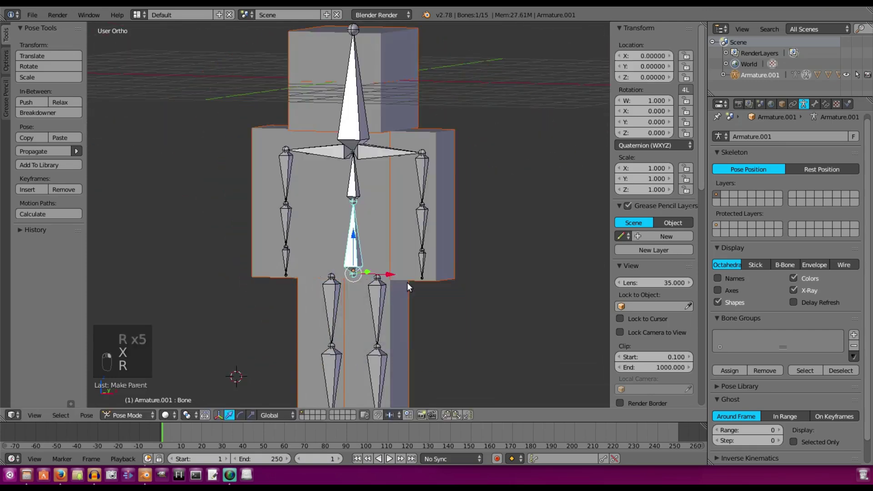
middle_drag(412, 245, 498, 291)
key(r)
key(x)
right_click(417, 285)
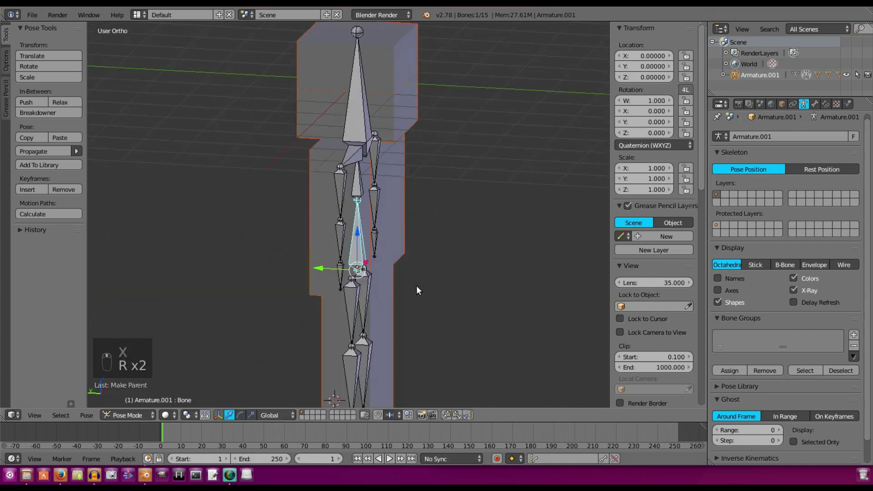
Put the right arm mesh and the torso mesh into Weight Paint mode
key(KP_1)
shift+middle_drag(399, 219, 450, 243)
right_click(315, 193)
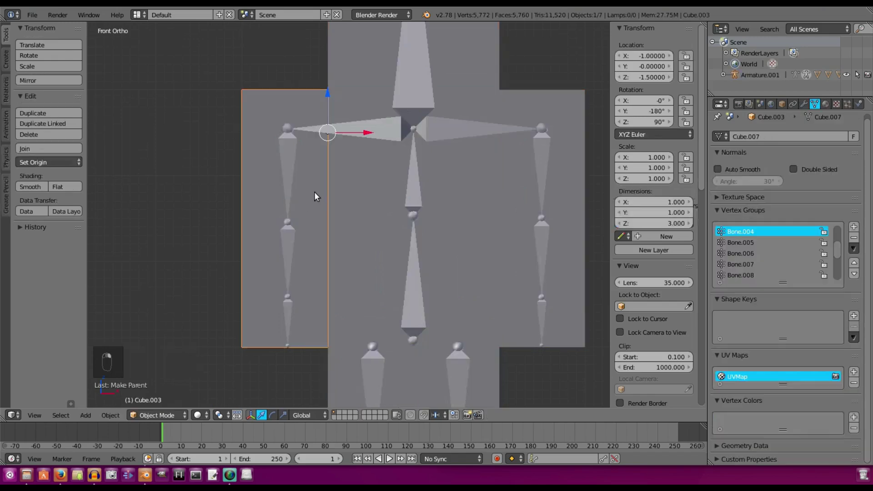
click(161, 354)
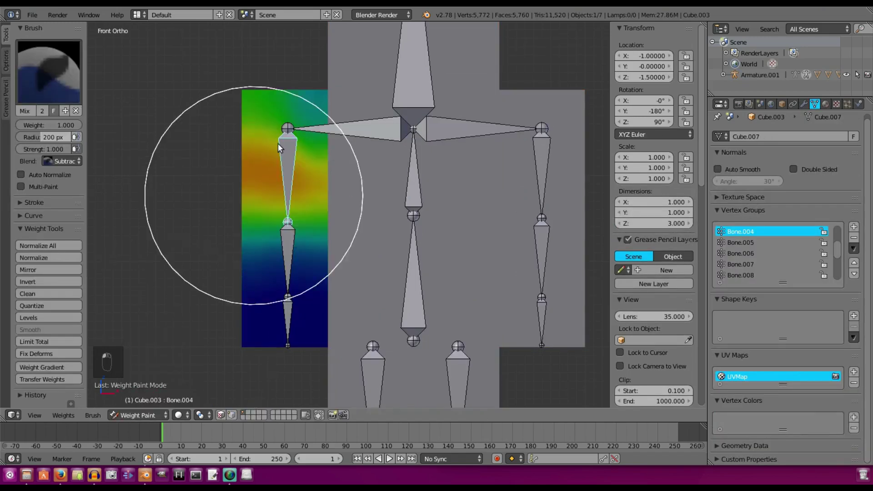
key(ctrl+Tab)
right_click(369, 204)
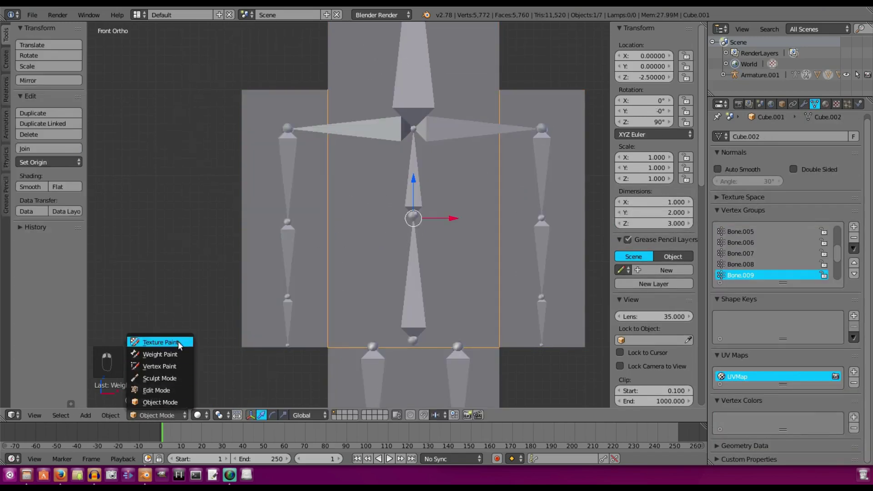
click(175, 359)
key(ctrl+Tab)
Put the left arm mesh and the right leg mesh into Weight Paint mode
right_click(506, 234)
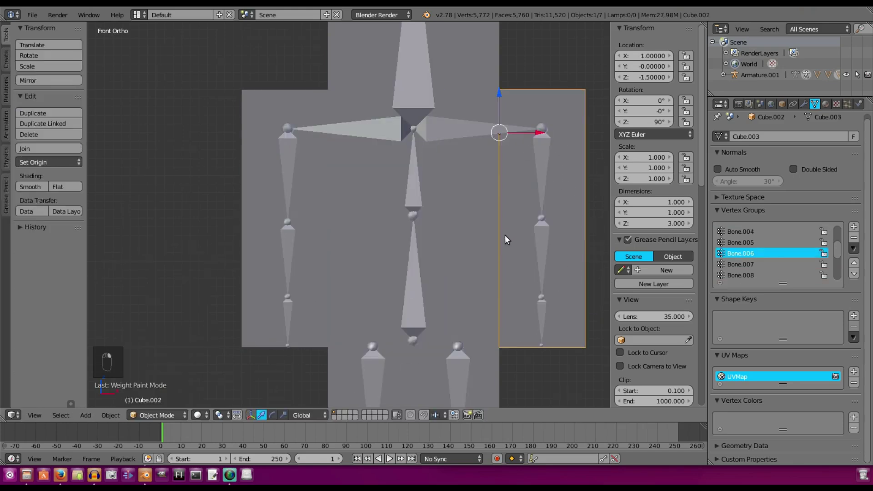
click(167, 355)
key(ctrl+Tab)
right_click(354, 373)
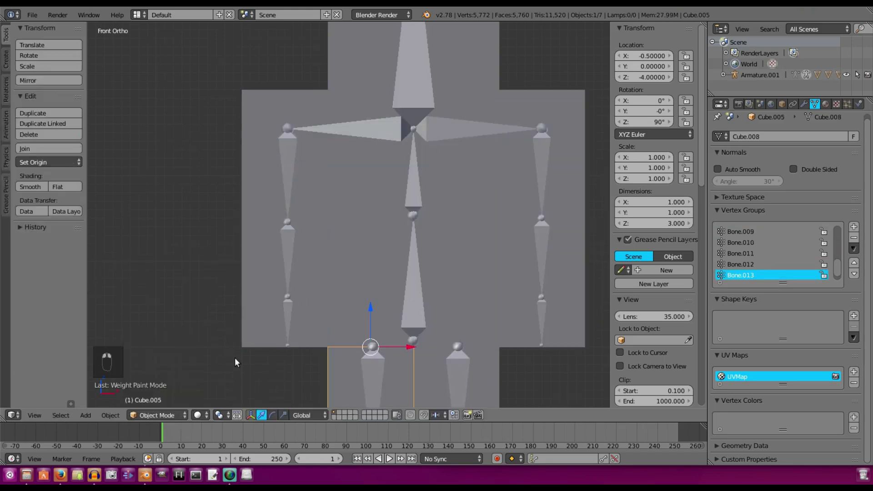
click(164, 354)
shift+scroll(429, 235, down, 5)
key(ctrl+Tab)
Put the left leg mesh and the head mesh into Weight Paint mode
right_click(429, 235)
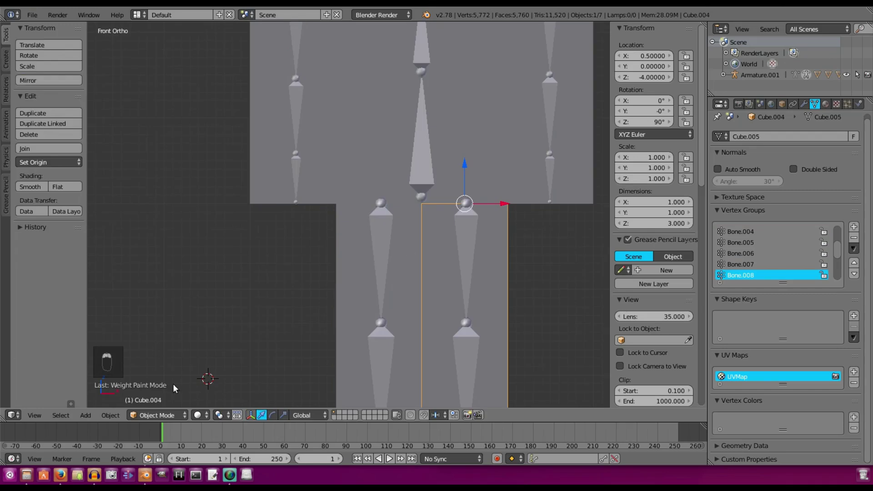
click(175, 354)
shift+scroll(370, 191, up, 5)
key(ctrl+Tab)
right_click(387, 82)
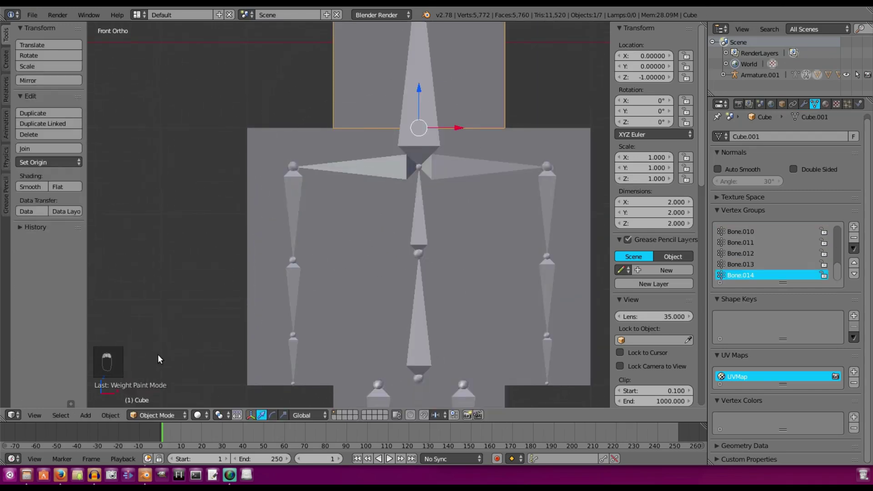
click(160, 354)
Set the brush blending to Mix and paint the right upper arm bone's full weight over the upper part of the right arm mesh
right_click(343, 205)
right_click(322, 217)
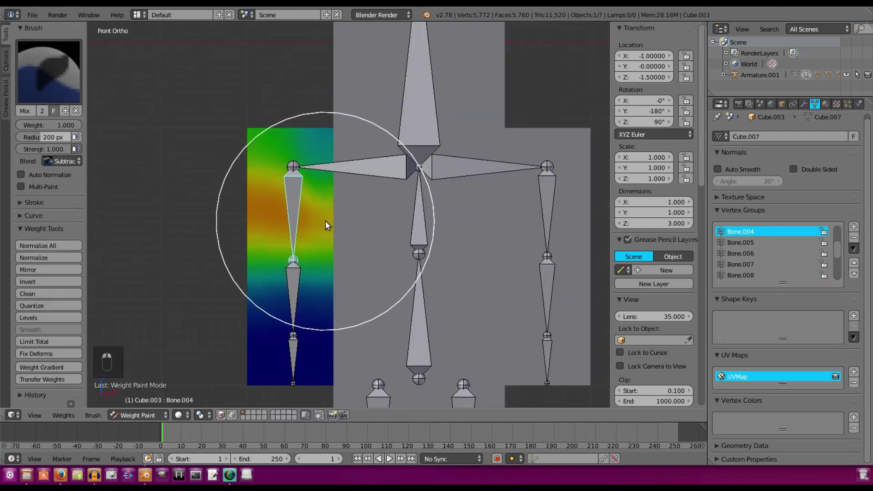
mouse_move(327, 227)
shift+middle_down()
mouse_move(345, 193)
mouse_move(543, 193)
mouse_move(370, 193)
mouse_move(463, 217)
mouse_move(277, 42)
mouse_move(365, 208)
mouse_move(355, 205)
shift+middle_up()
key(KP_1)
mouse_move(268, 121)
mouse_down()
mouse_move(349, 130)
mouse_move(291, 136)
mouse_up()
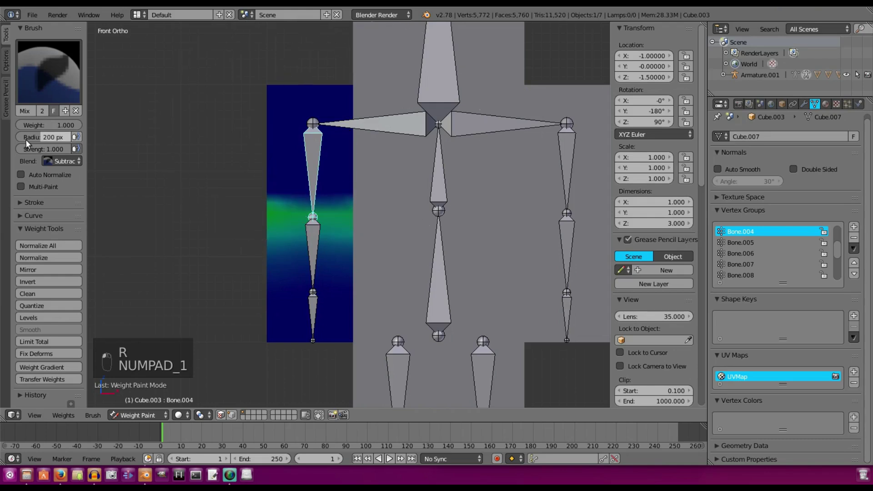
key(ctrl+z)
click(62, 161)
click(63, 148)
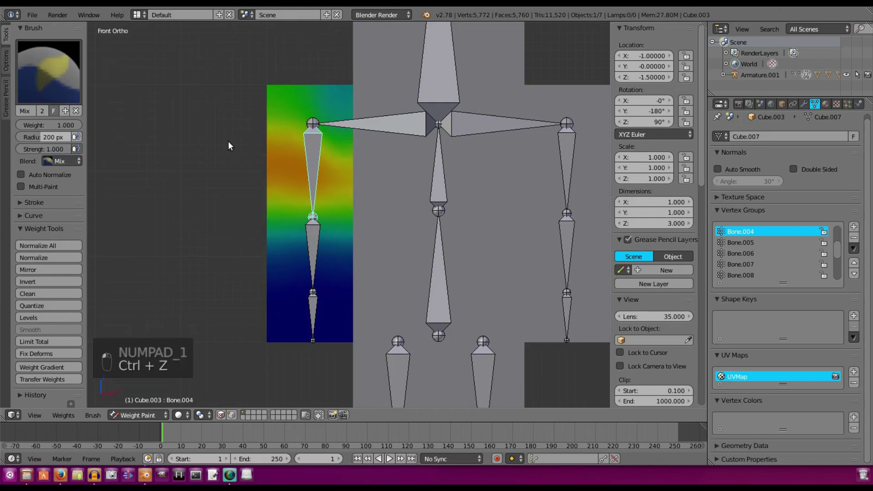
drag(228, 141, 165, 124)
Test-rotate the right upper arm bone about the X axis and cancel the rotation
mouse_move(411, 153)
middle_down()
mouse_move(359, 47)
mouse_move(429, 165)
mouse_move(276, 220)
mouse_move(391, 239)
mouse_move(481, 118)
mouse_move(430, 120)
mouse_move(338, 222)
mouse_move(394, 185)
mouse_move(406, 193)
mouse_move(307, 395)
mouse_move(261, 233)
middle_up()
key(r)
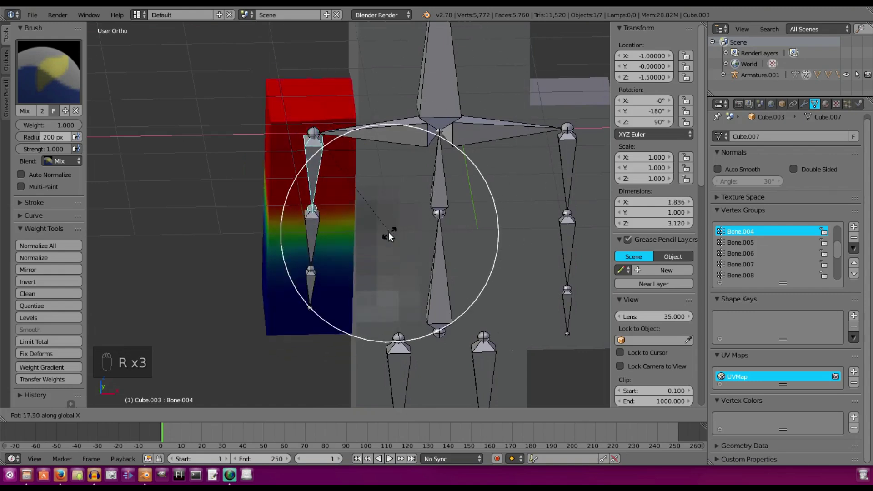
right_click(388, 232)
middle_drag(388, 232, 382, 226)
Set the brush blending to Subtract and erase the right upper and lower arm bones' weights from the torso mesh
right_click(386, 226)
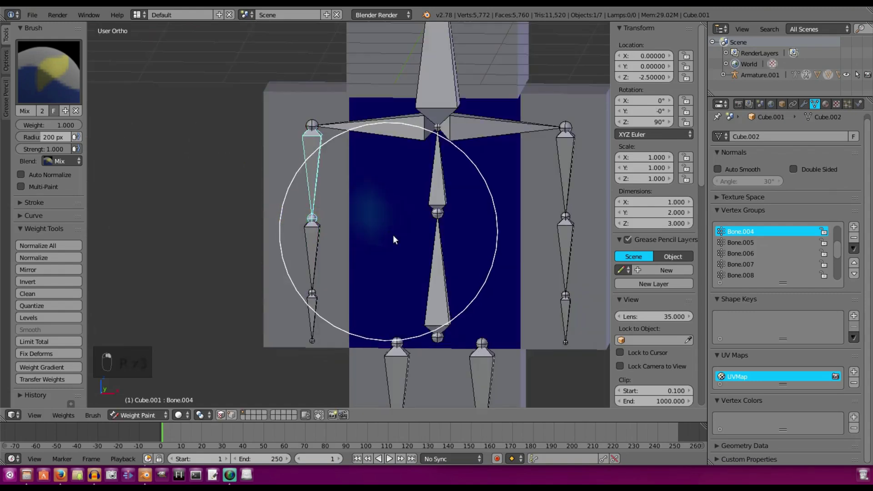
click(62, 161)
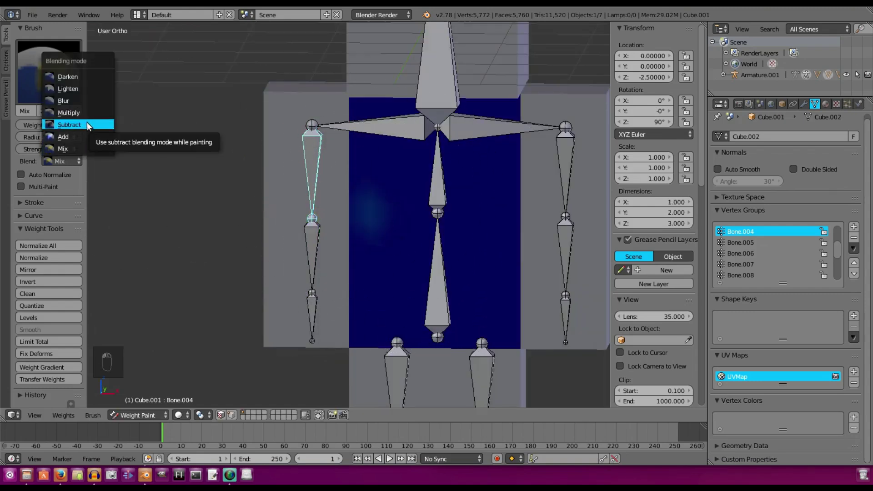
click(73, 161)
click(73, 125)
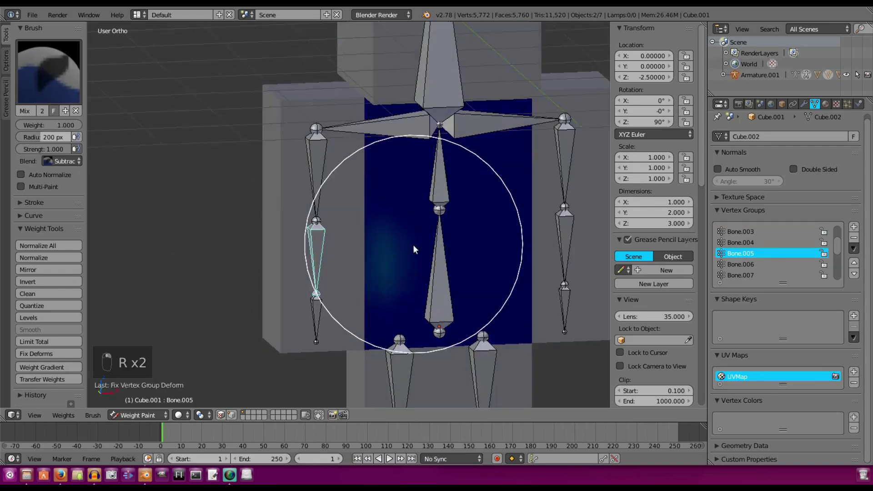
middle_drag(413, 244, 412, 224)
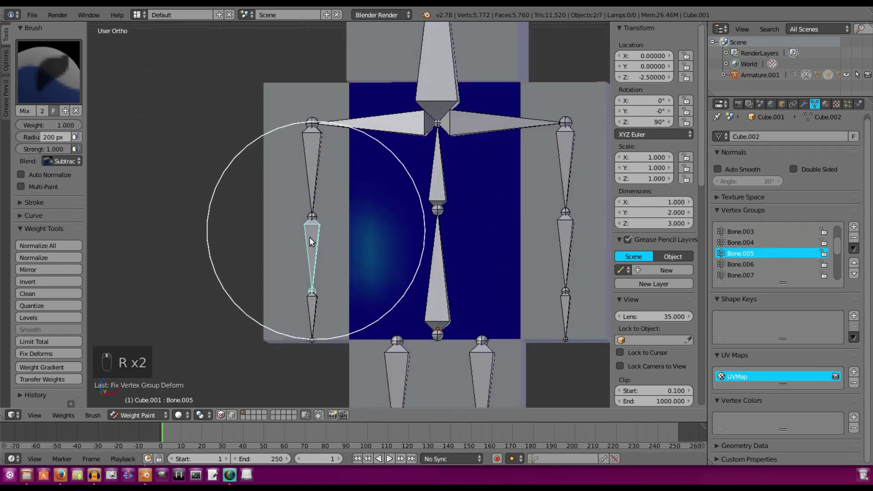
drag(388, 247, 385, 285)
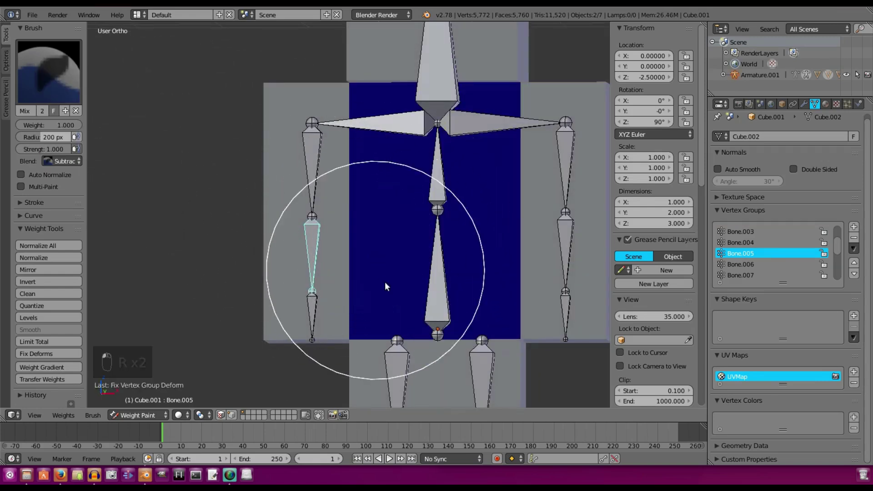
Test-rotate the right upper arm bone sideways and about the X axis, cancelling each rotation
right_click(317, 159)
key(r)
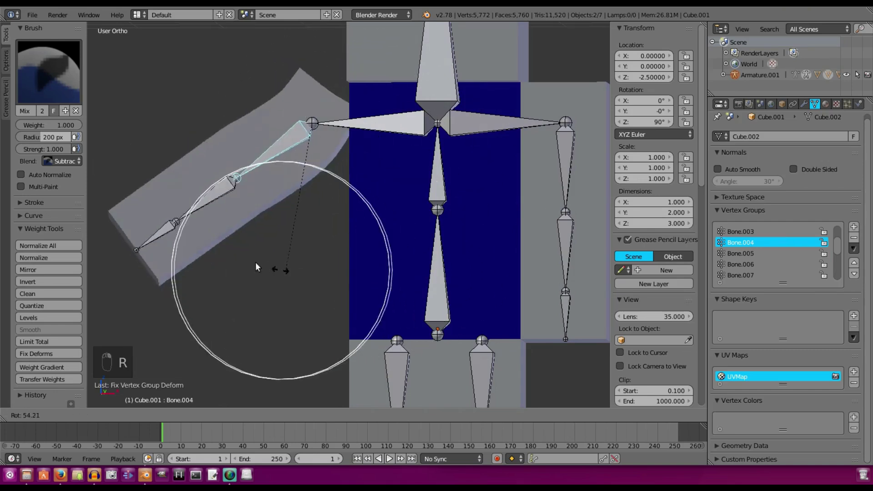
right_click(341, 181)
middle_drag(358, 167, 444, 222)
key(r)
key(x)
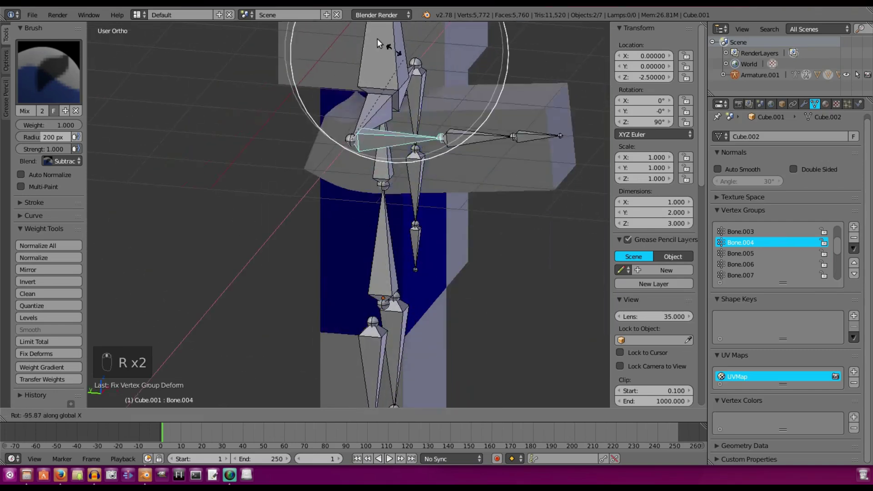
right_click(326, 152)
middle_drag(326, 152, 419, 170)
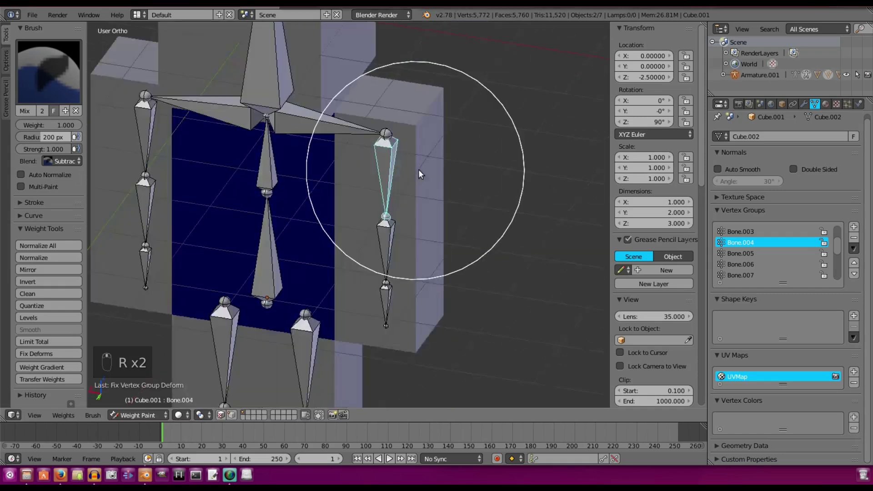
right_click(420, 165)
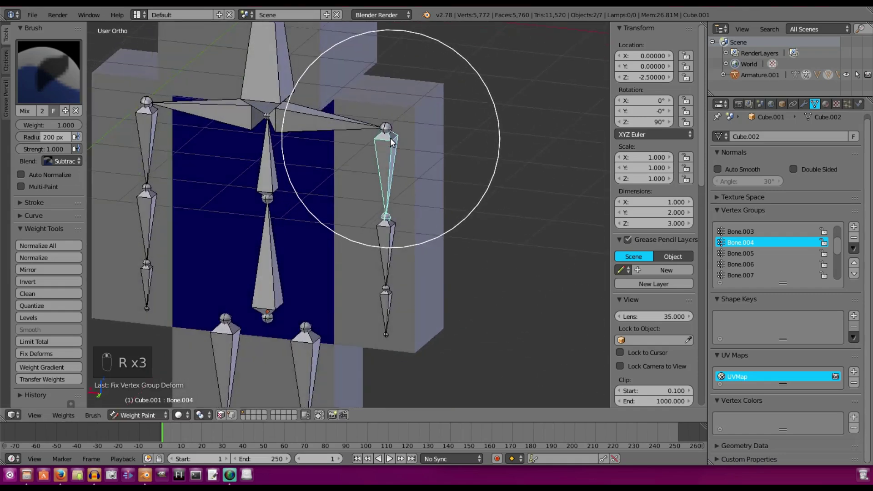
Try a Subtract stroke on the back of the right arm mesh, undo it, and set the brush blending to Mix
key(KP_1)
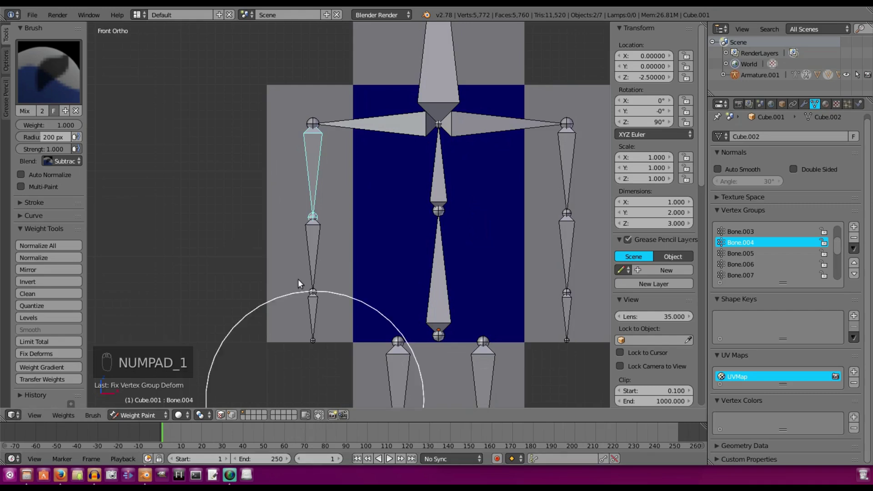
middle_drag(298, 279, 437, 208)
key(KP_1)
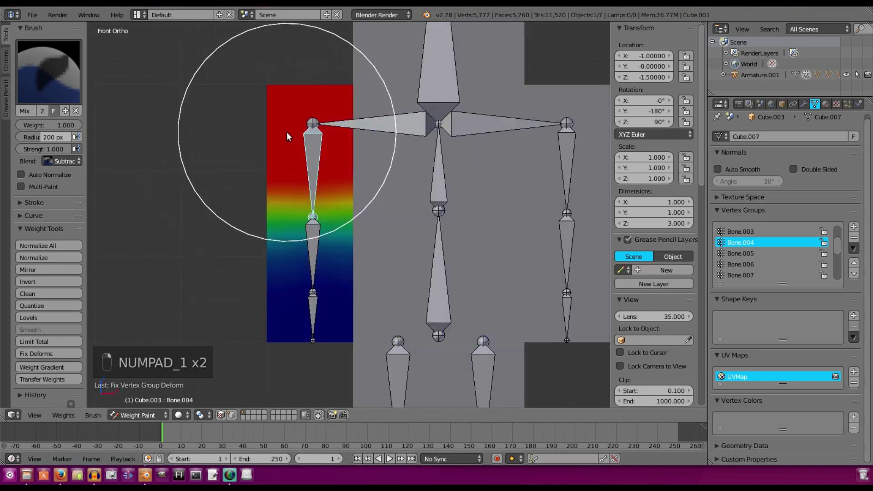
middle_drag(286, 132, 406, 103)
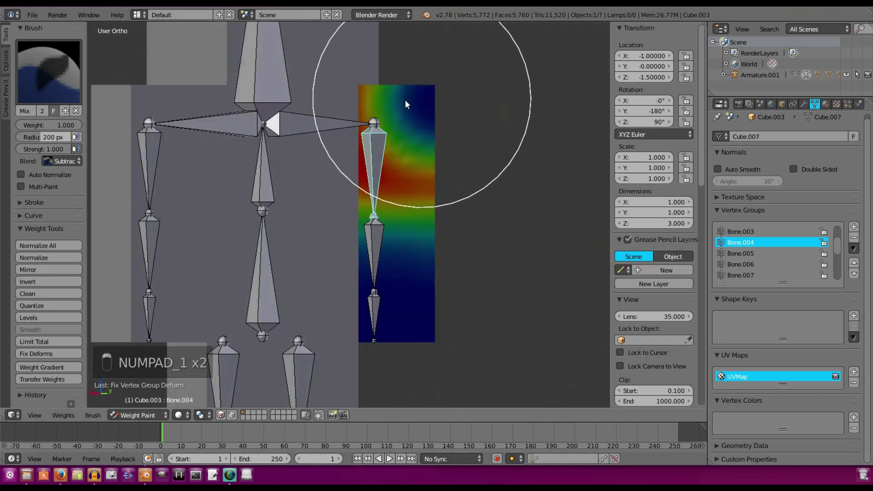
drag(405, 103, 273, 68)
key(ctrl+z)
click(62, 161)
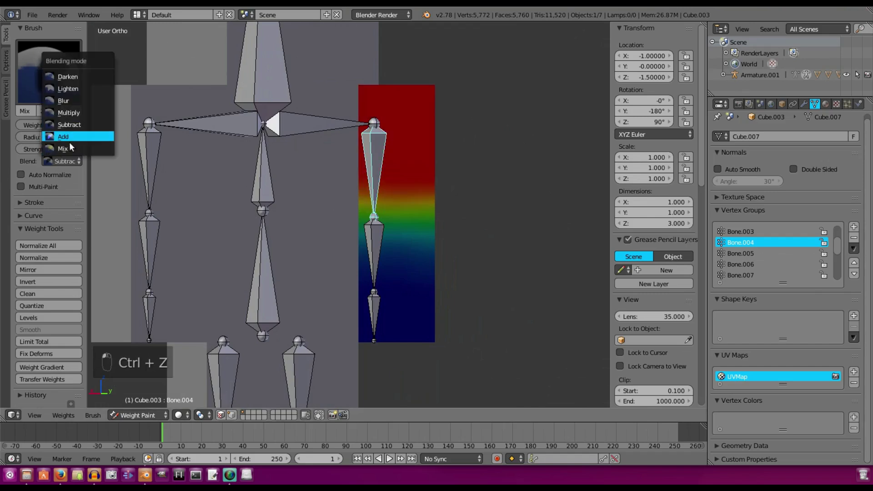
click(63, 148)
Test-rotate the right upper arm bone about the X axis again and cancel the rotation
key(r)
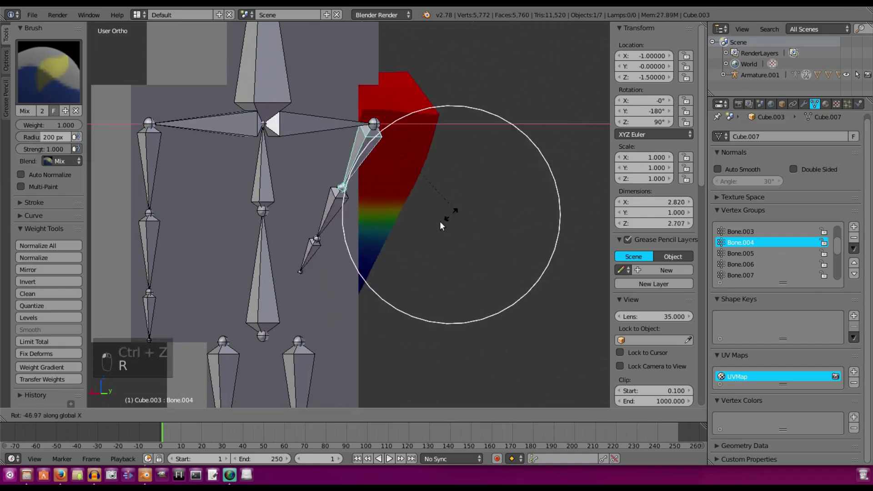
right_click(460, 125)
middle_drag(408, 105, 395, 118)
Paint the right shoulder bone's full weight across the top of the right arm mesh and test-rotate the bone about the X axis, cancelling the rotation
right_click(350, 126)
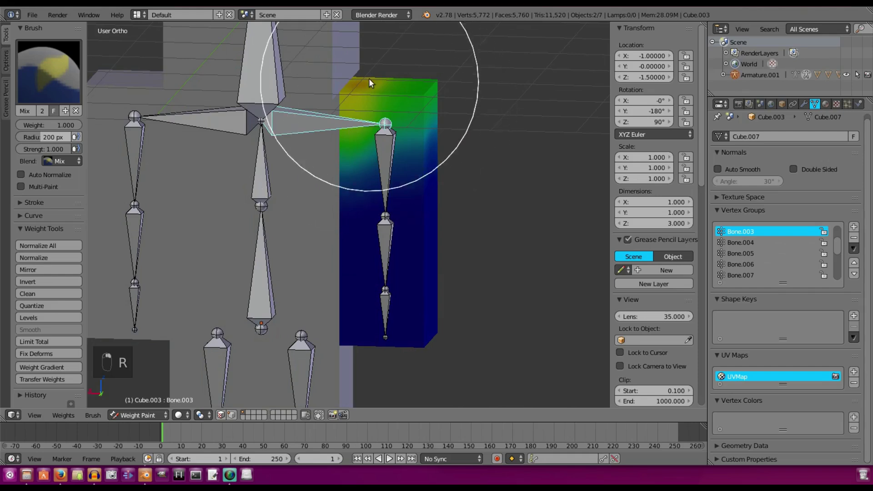
key(KP_7)
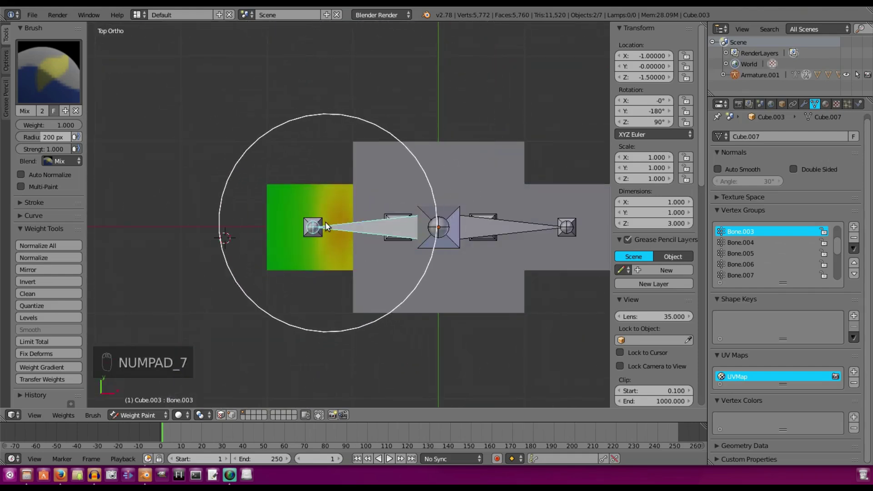
drag(325, 222, 295, 237)
mouse_move(275, 239)
middle_down()
mouse_move(319, 86)
mouse_move(314, 106)
middle_up()
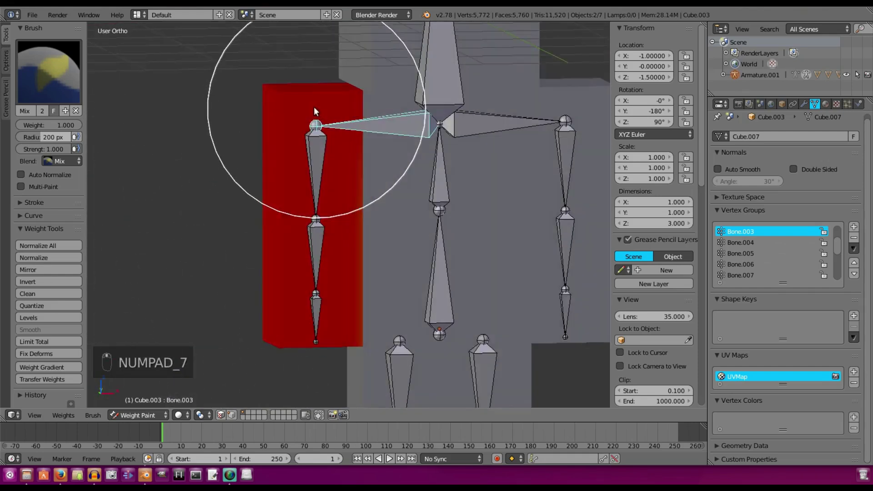
key(ctrl+z)
key(KP_1)
mouse_move(348, 111)
mouse_down()
mouse_move(317, 68)
mouse_move(373, 70)
mouse_up()
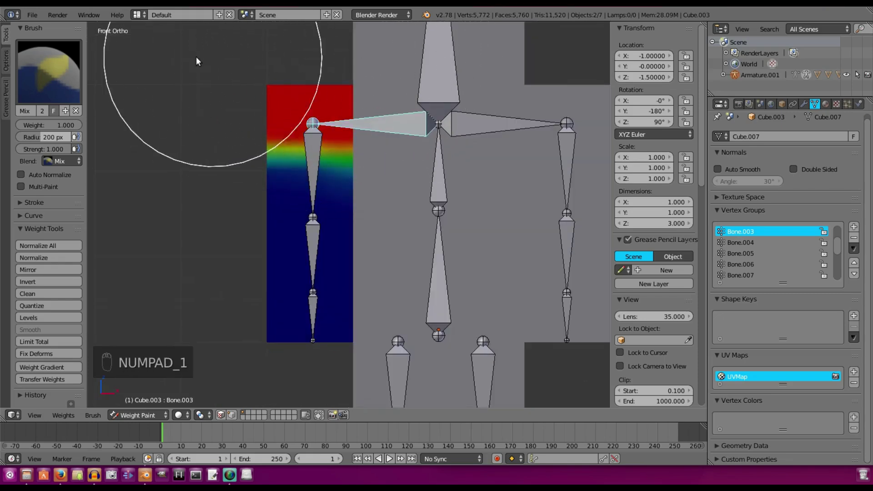
key(r)
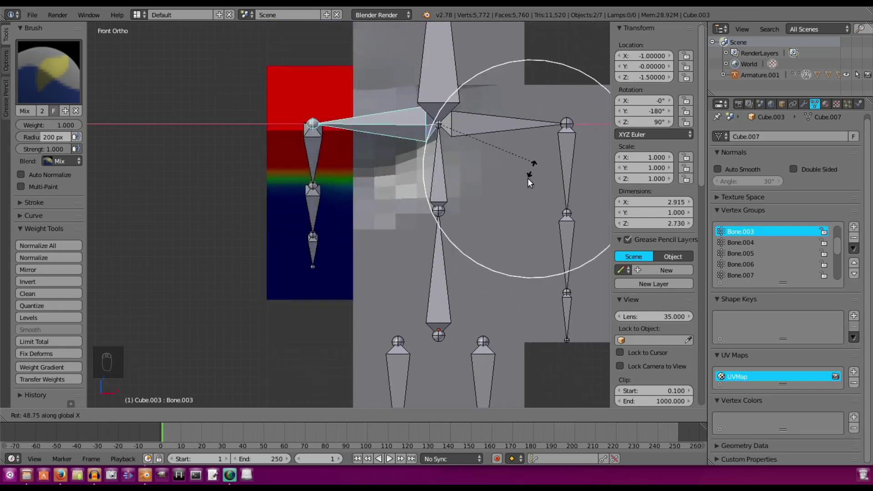
right_click(541, 102)
Paint the right shoulder bone's full weight onto the torso's upper corner beside the right arm and test-rotate the bone about the Z axis, cancelling the rotation
right_click(405, 157)
right_click(412, 124)
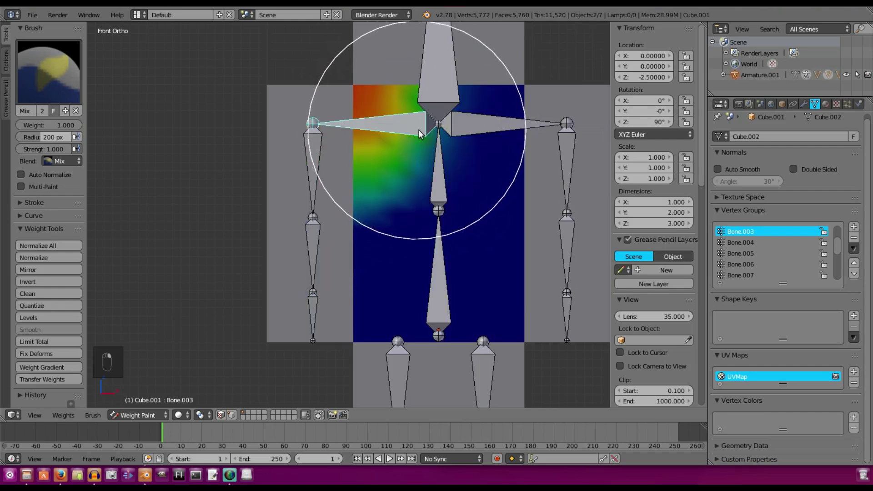
mouse_move(369, 64)
mouse_down()
mouse_move(339, 97)
mouse_move(352, 94)
mouse_up()
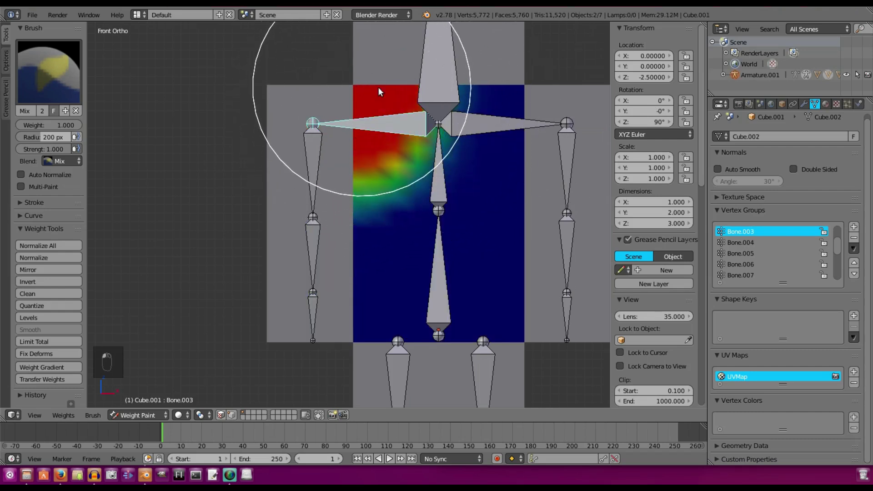
key(r)
key(r)
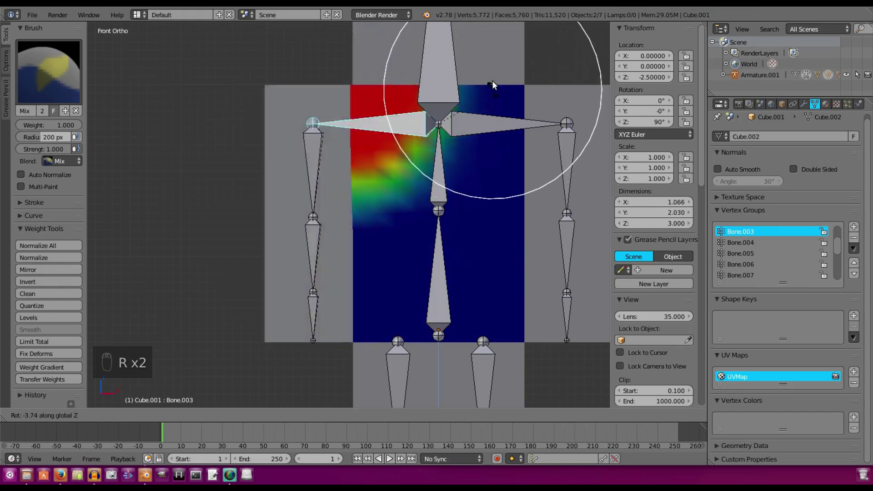
right_click(492, 80)
Switch to the Blur brush and soften the right shoulder bone's weight across the upper torso
click(46, 73)
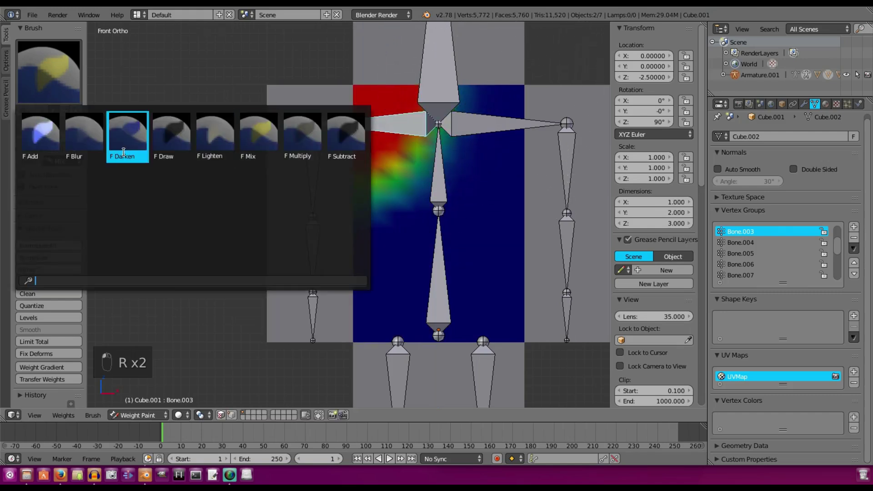
click(83, 134)
mouse_move(455, 106)
mouse_down()
mouse_move(442, 130)
mouse_move(428, 239)
mouse_move(358, 208)
mouse_move(481, 97)
mouse_move(391, 236)
mouse_move(337, 208)
mouse_move(386, 94)
mouse_move(384, 162)
mouse_up()
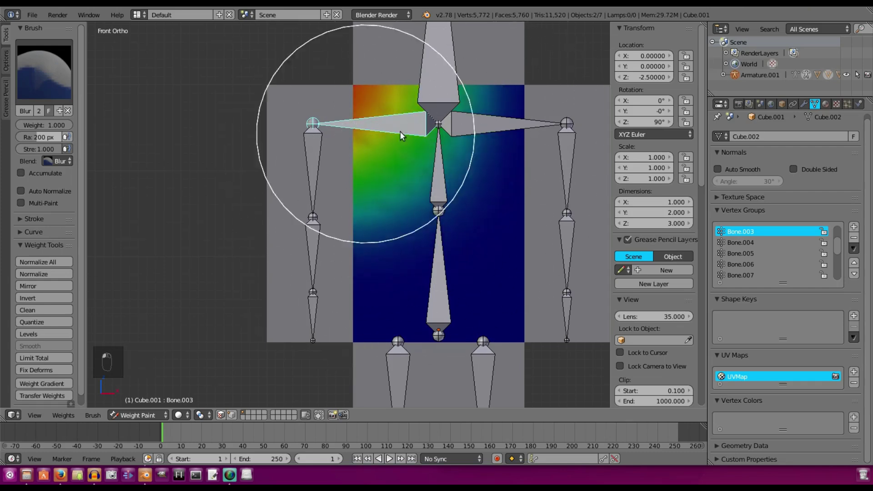
Test-rotate the right shoulder bone about the X axis from the front and from an angled view, cancelling both rotations
key(r)
key(x)
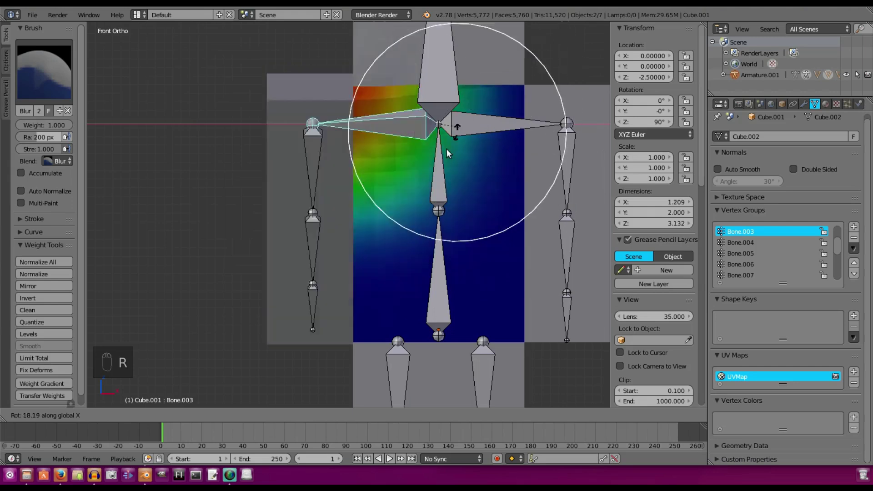
right_click(464, 107)
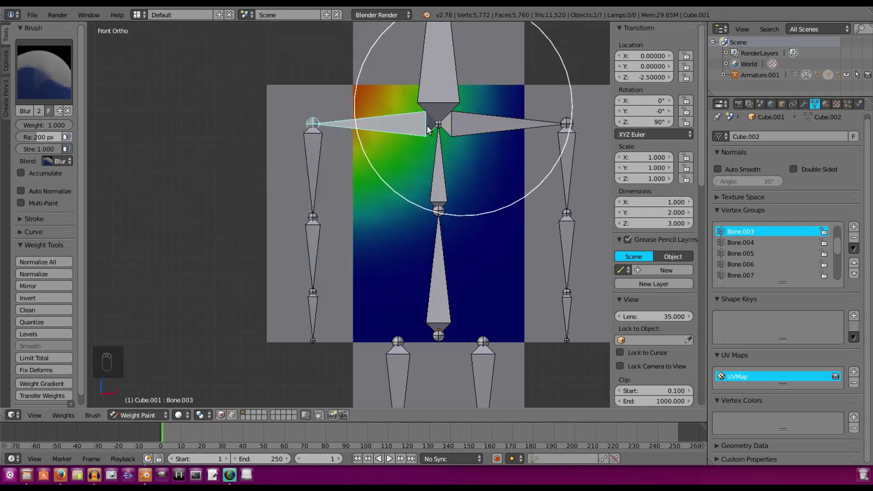
middle_drag(463, 107, 580, 135)
key(r)
key(x)
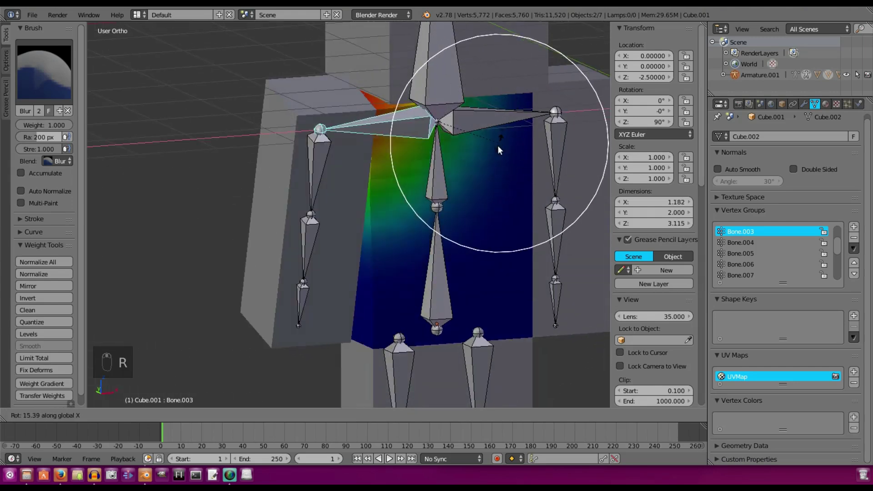
right_click(494, 98)
middle_drag(453, 91, 93, 148)
Select the head mesh and choose Blur as the brush's blending mode
right_click(429, 151)
right_click(403, 174)
right_click(374, 94)
click(59, 162)
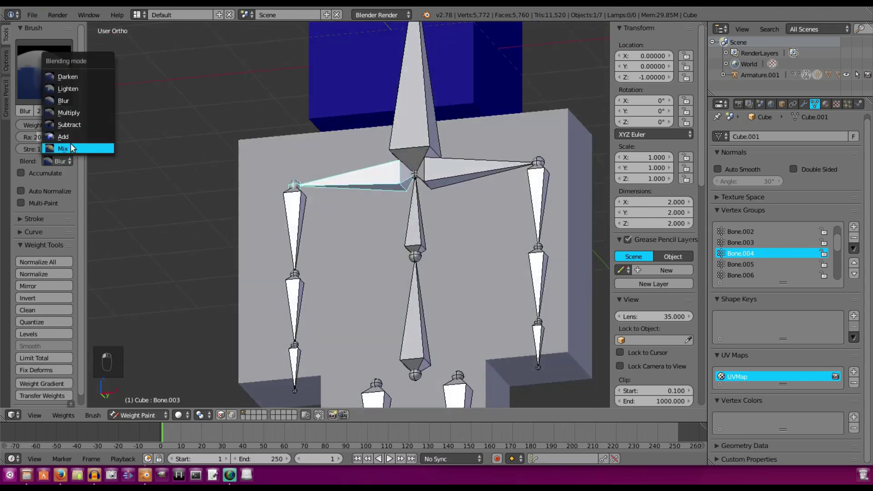
click(82, 103)
Test-rotate the upper spine bone about the X axis and undo the rotation
key(r)
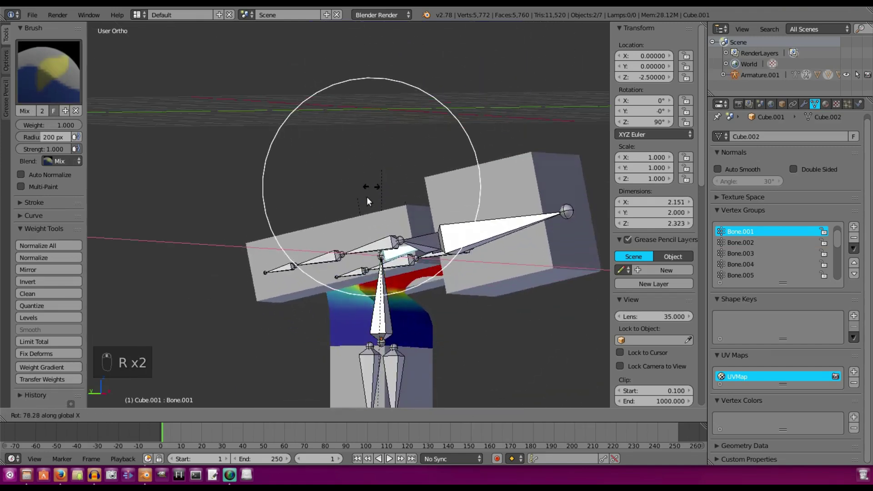
click(418, 100)
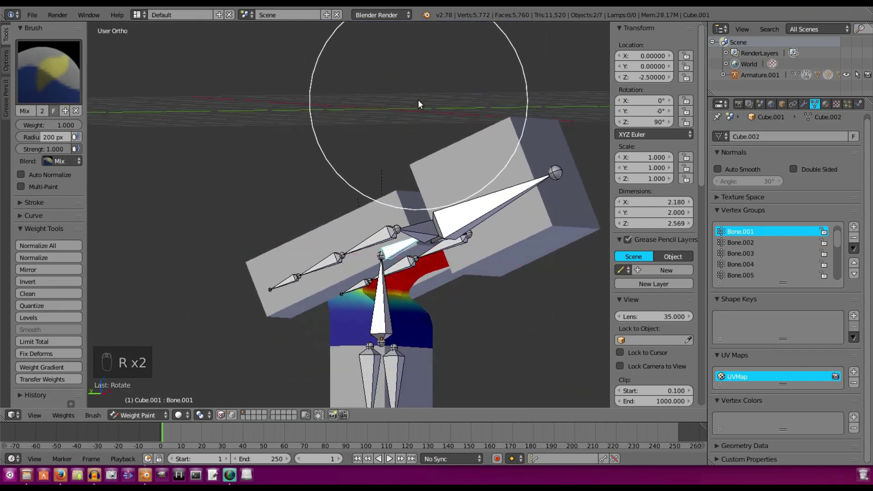
middle_drag(405, 261, 395, 228)
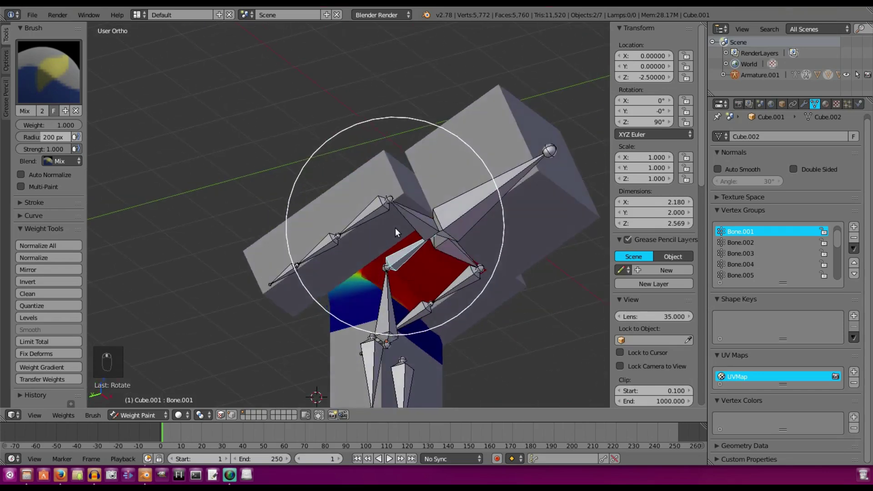
key(ctrl+z)
middle_drag(424, 195, 366, 225)
Try the Blur brush preset with Subtract blending on the upper spine bone's weight across the lower torso and undo the stroke
key(KP_1)
click(49, 71)
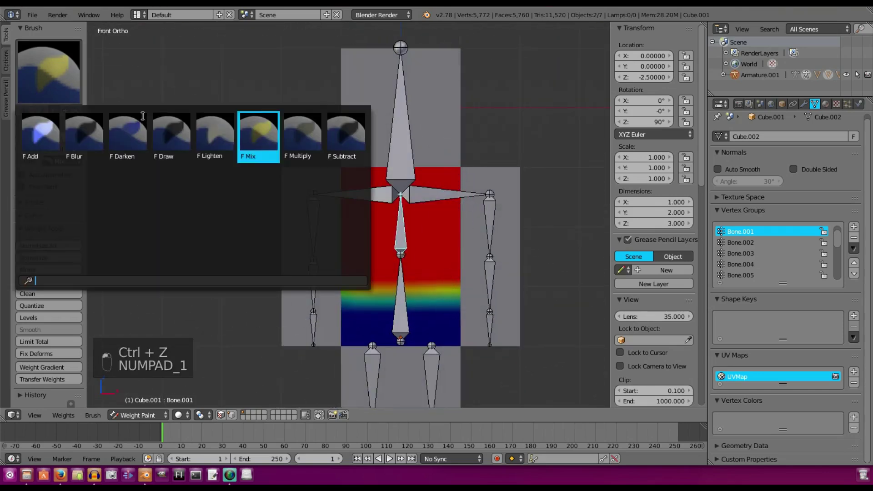
click(82, 133)
shift+middle_drag(481, 341, 446, 234)
drag(445, 232, 382, 228)
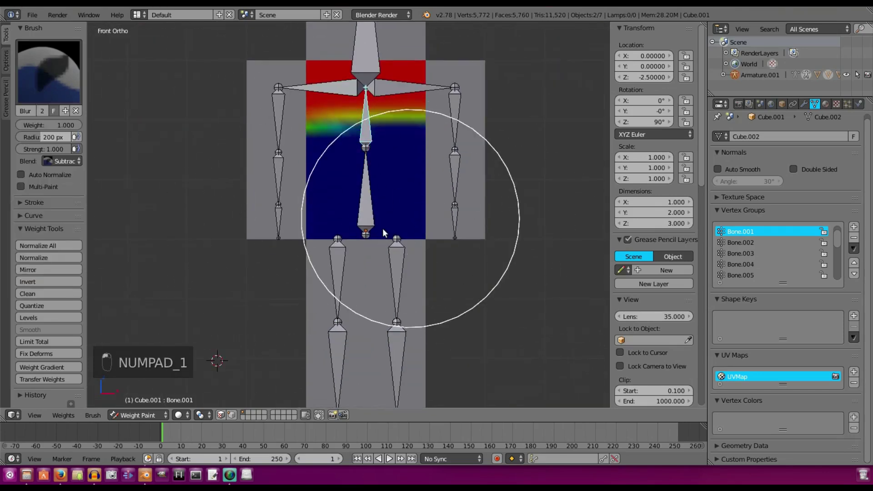
key(ctrl+z)
Set the brush's blending mode to Blur and soften the upper spine bone's weight transition across the torso
click(68, 161)
click(84, 100)
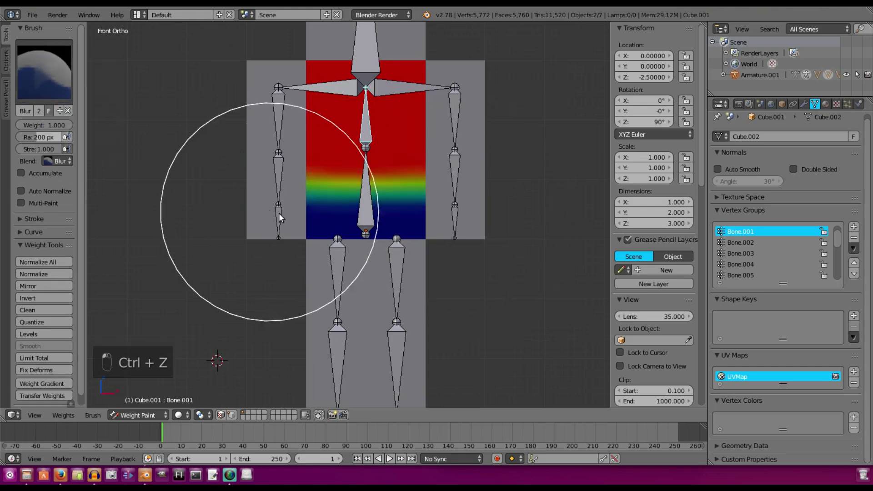
mouse_move(279, 213)
mouse_down()
mouse_move(440, 214)
mouse_move(218, 187)
mouse_move(368, 184)
mouse_move(252, 154)
mouse_move(278, 167)
mouse_up()
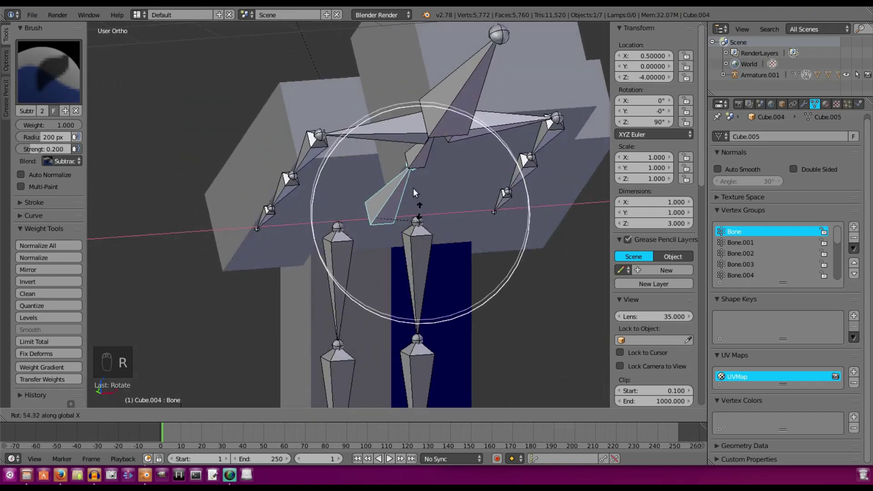
Cancel the lower spine bone's rotation and test-rotate the upper spine bone forward and backward about the X axis, cancelling each rotation
right_click(400, 157)
right_click(371, 77)
key(r)
key(x)
right_click(385, 56)
scroll(386, 55, down, 3)
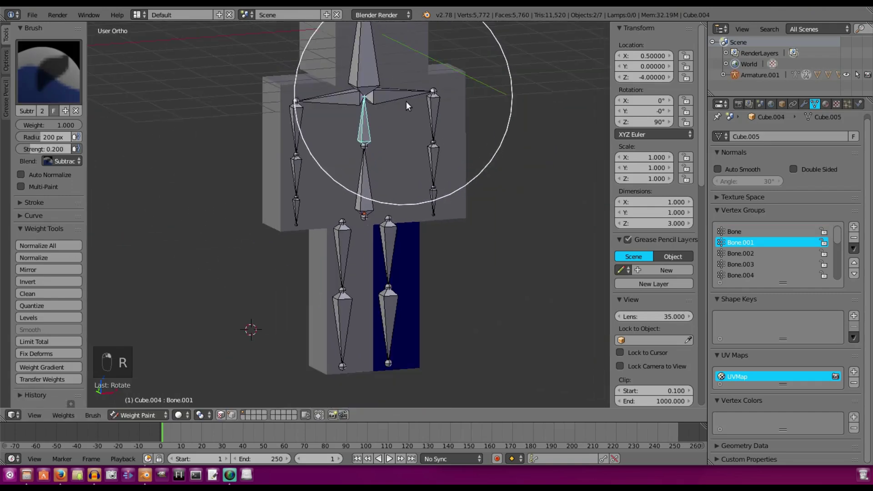
key(r)
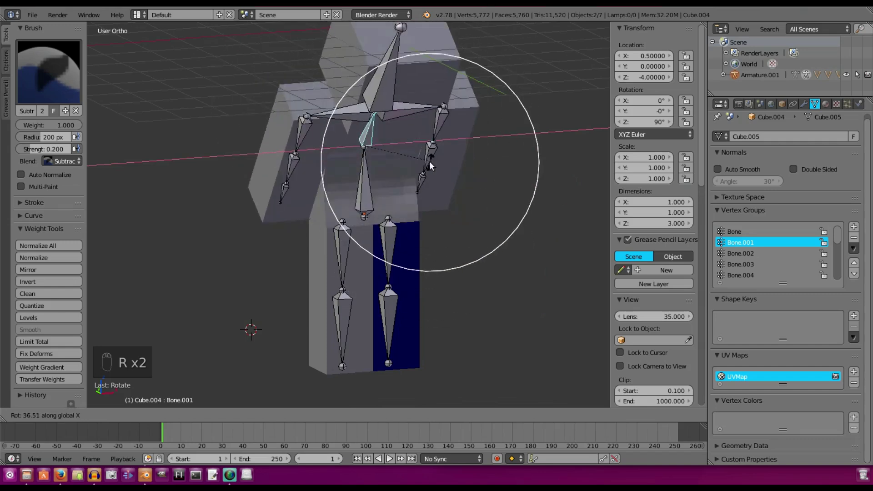
key(r)
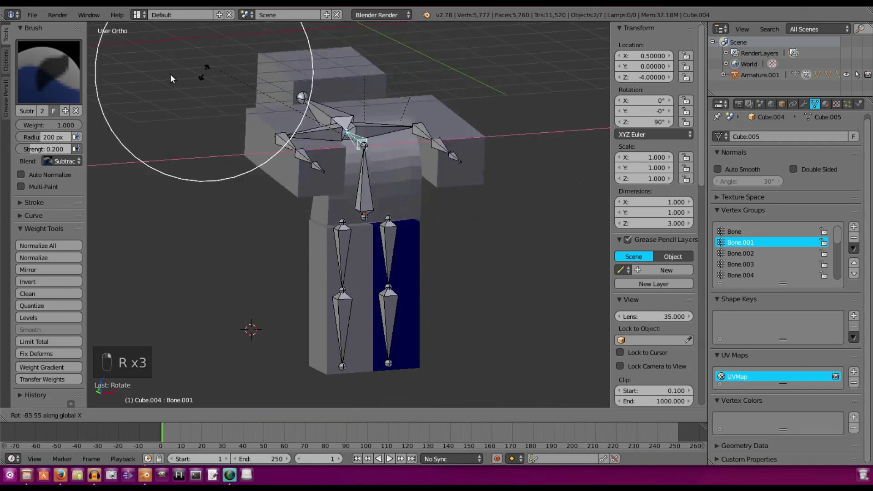
right_click(382, 118)
Paint over the lower half of the torso mesh with the Subtract brush at strength 0.200
scroll(341, 259, up, 2)
middle_drag(350, 166, 370, 157)
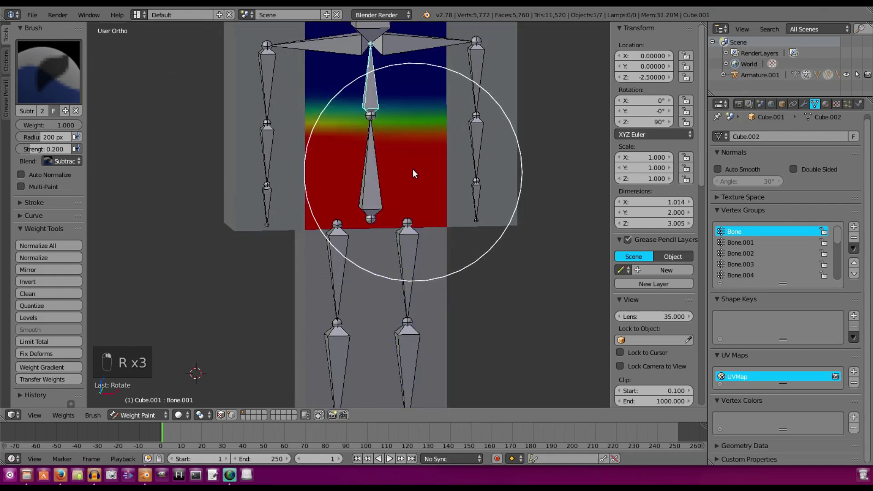
mouse_move(413, 168)
mouse_down()
mouse_move(369, 86)
mouse_move(411, 190)
mouse_up()
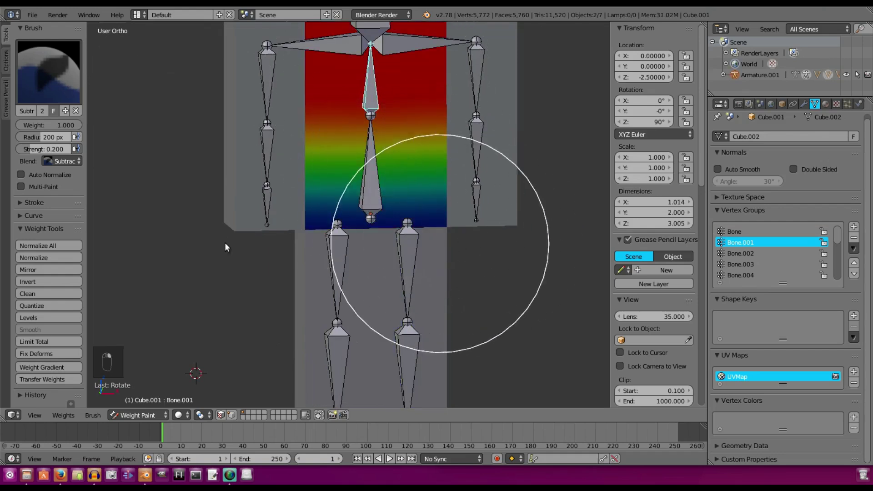
Switch to the Multiply brush in front view and set its blending mode to Mix
click(49, 71)
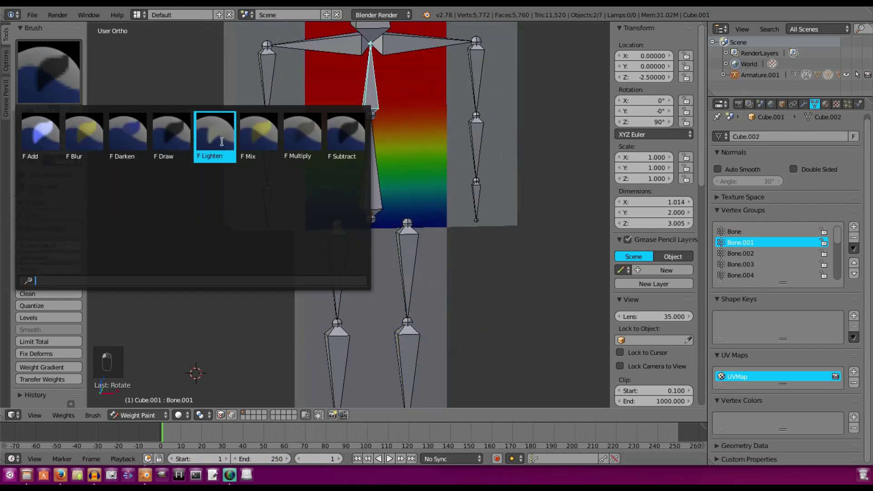
click(322, 144)
key(KP_1)
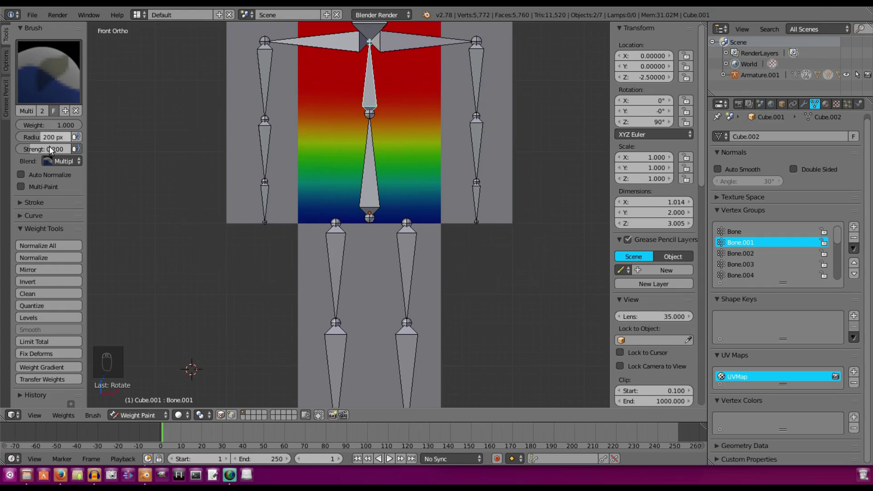
click(63, 161)
click(68, 145)
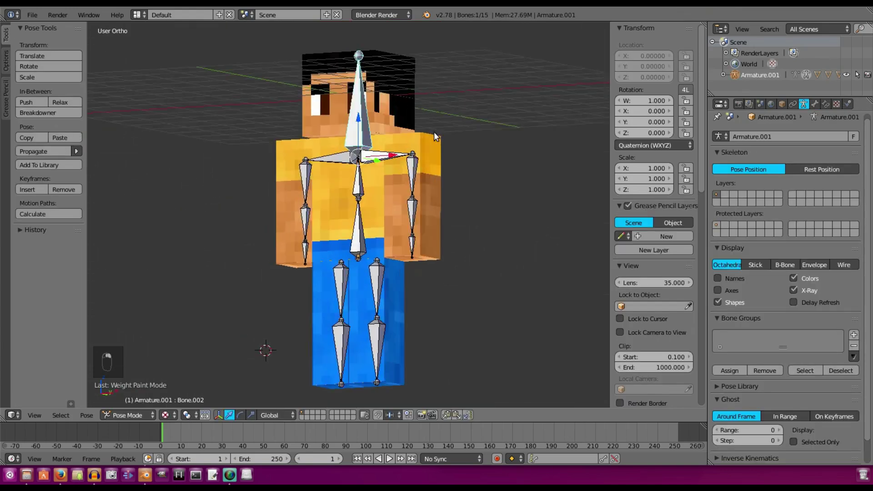
Test-rotate the head bone about the X axis in Pose Mode and cancel the rotation
middle_drag(433, 132, 499, 184)
key(r)
key(x)
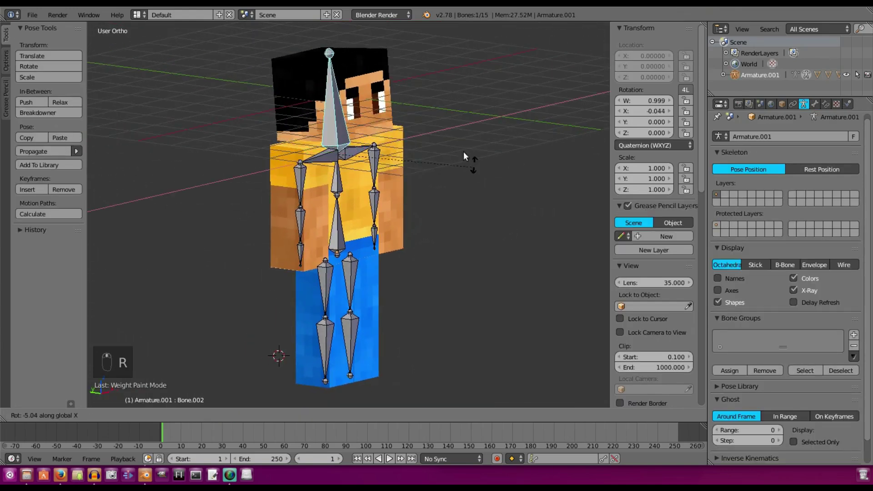
right_click(359, 87)
Swing the left upper arm bone forward about the X axis
right_click(377, 157)
key(r)
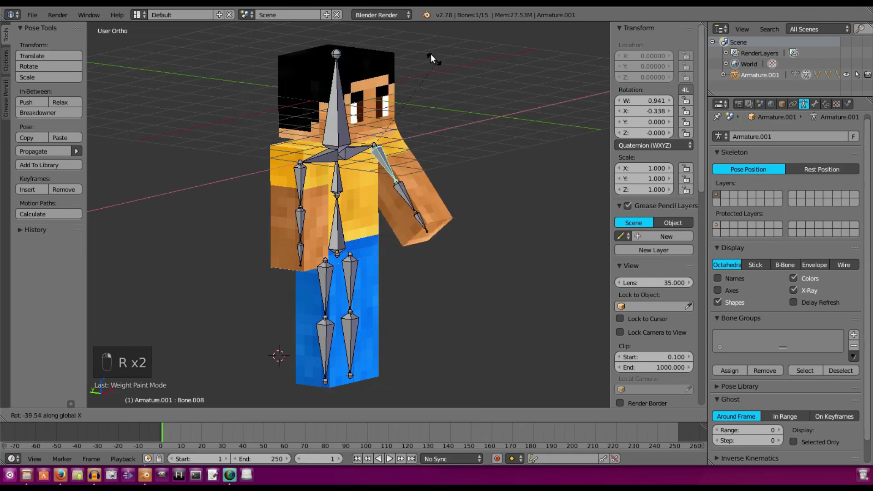
right_click(402, 122)
key(r)
click(408, 171)
Bend the left forearm bone upward about the X axis and test-rotate the left hand bone, cancelling the hand's rotation
right_click(410, 180)
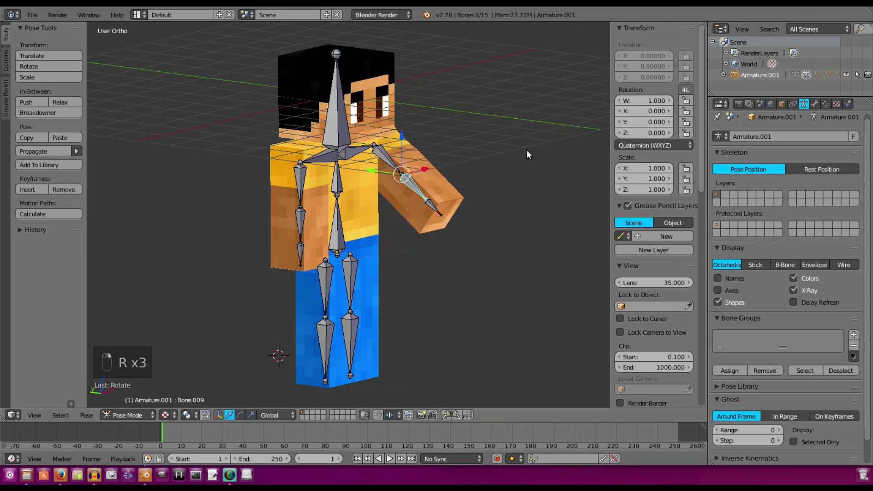
key(r)
click(488, 72)
right_click(438, 168)
key(r)
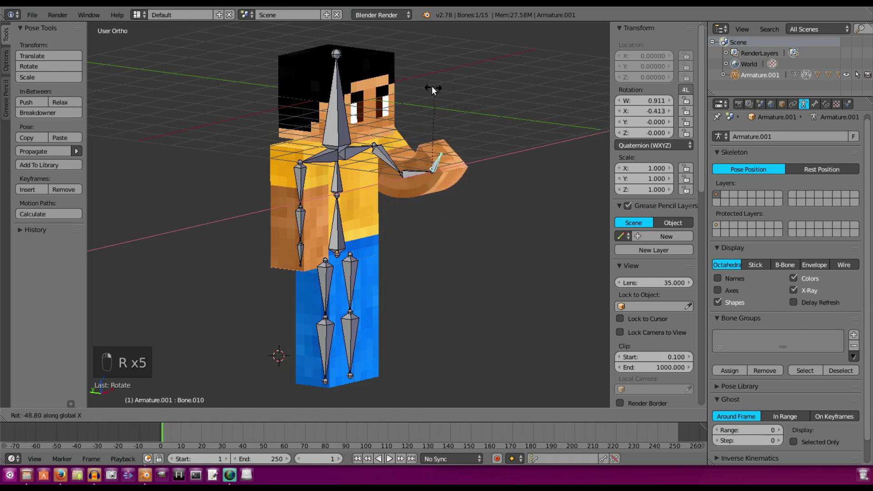
right_click(459, 144)
Undo the left arm's pose rotations
key(ctrl+z)
key(ctrl+z)
key(ctrl+z)
key(ctrl+z)
key(ctrl+z)
key(ctrl+z)
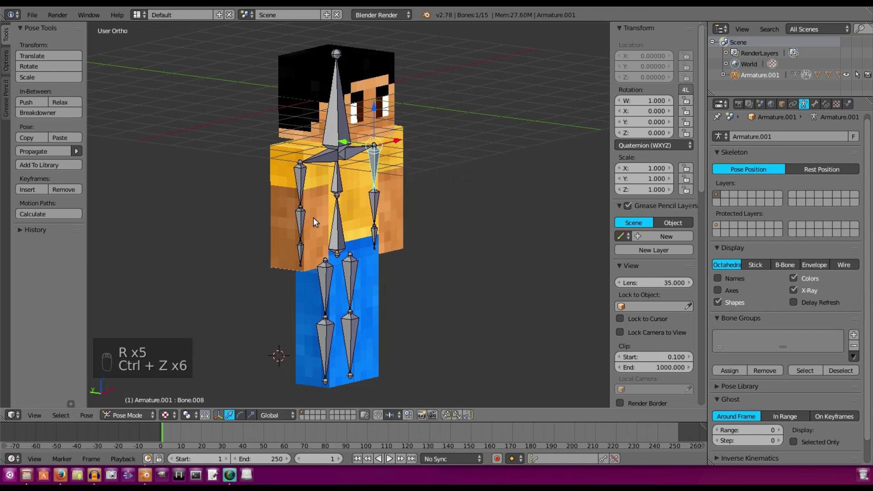
Test-rotate the right thigh bone about the X axis and cancel, then rotate it again and keep the rotation
right_click(330, 273)
key(r)
key(x)
right_click(413, 296)
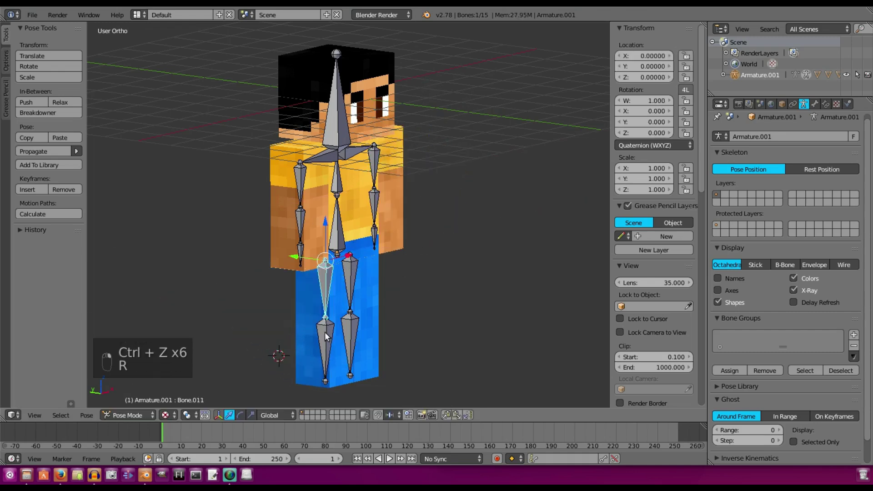
key(r)
key(x)
click(276, 365)
Test-rotate the right shin bone about the X axis, cancel it, and undo the right thigh's rotation
right_click(291, 330)
key(r)
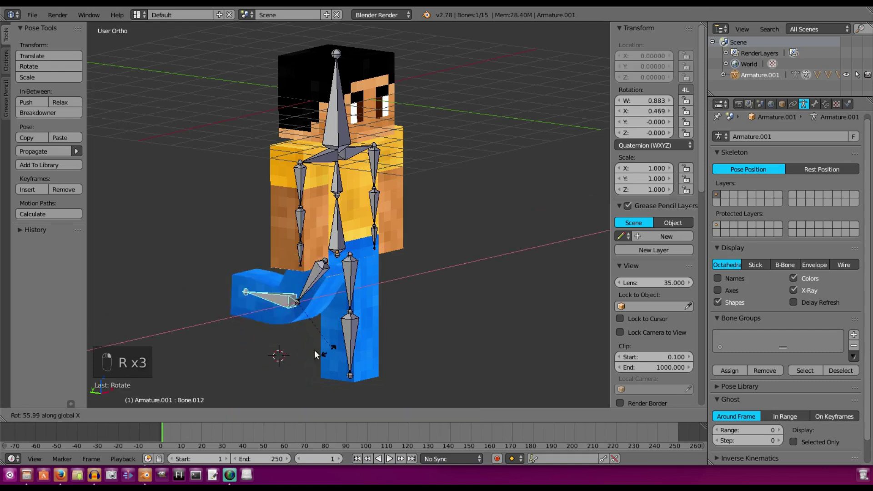
right_click(359, 224)
key(ctrl+z)
key(ctrl+z)
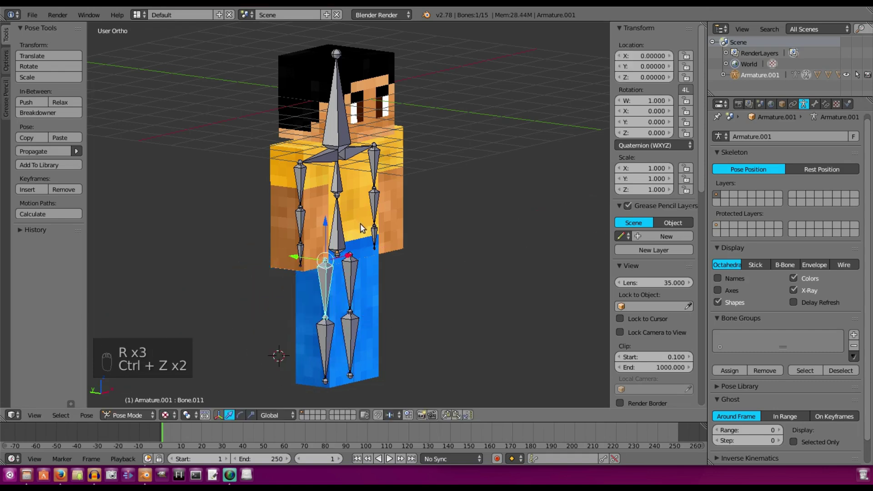
Test-rotate the left shin bone about the X axis and cancel the rotation
right_click(351, 327)
key(r)
key(x)
right_click(367, 335)
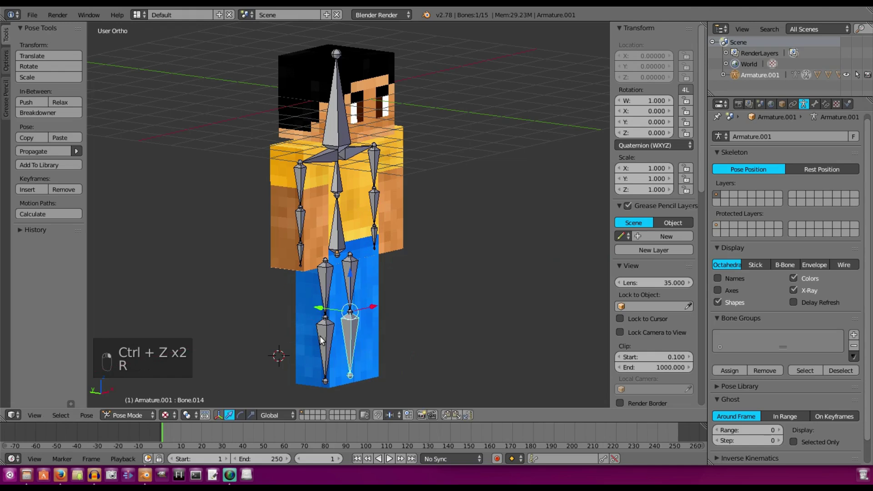
Rotate the right shin bone backward about the X axis and undo the rotation
right_click(325, 359)
key(r)
key(x)
click(367, 297)
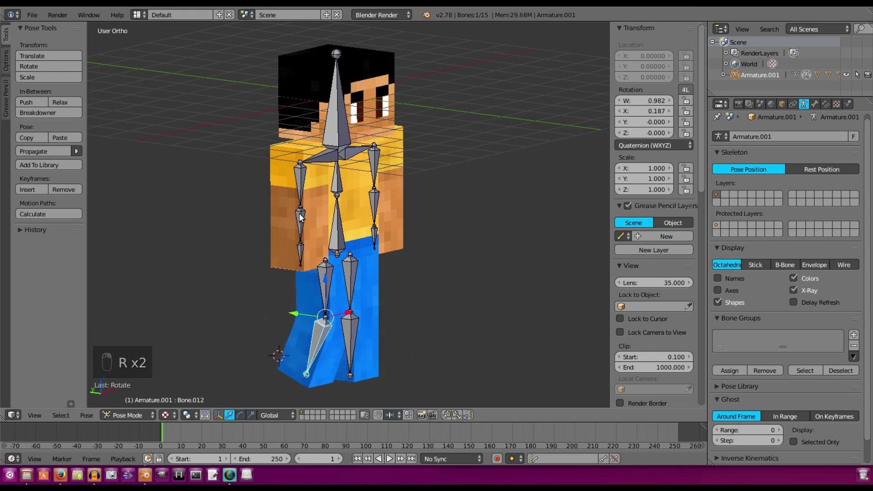
key(ctrl+z)
Test-rotate the right upper arm bone about the X axis and cancel the rotation
middle_drag(357, 196, 332, 192)
right_click(289, 163)
key(r)
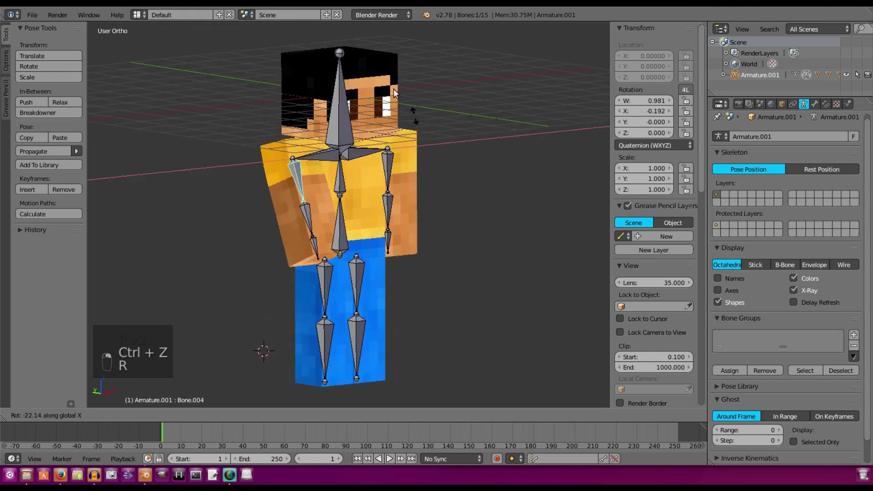
right_click(369, 179)
middle_drag(329, 177, 284, 175)
Test-rotate the upper spine bone about the X axis in side view and cancel the rotation
right_click(348, 181)
middle_drag(460, 184, 413, 181)
key(r)
key(x)
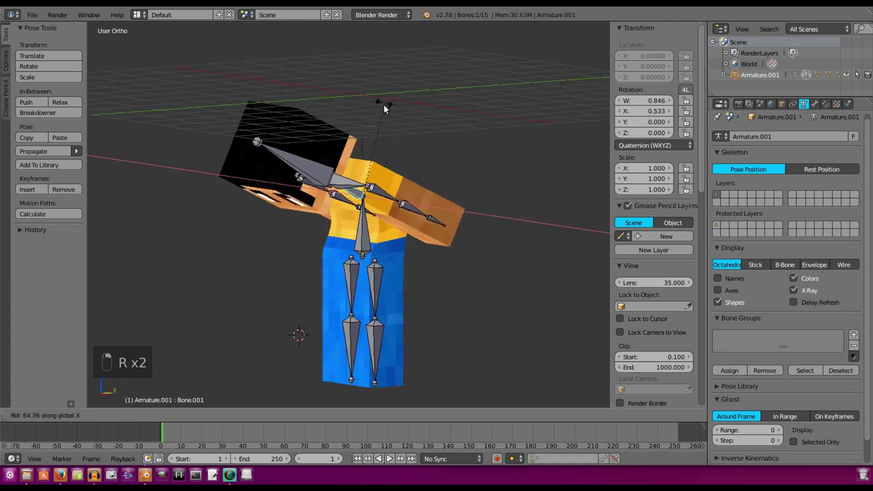
right_click(378, 230)
Test-rotate the lower spine bone and cancel the rotation
right_click(367, 227)
right_click(431, 174)
middle_drag(431, 175, 521, 167)
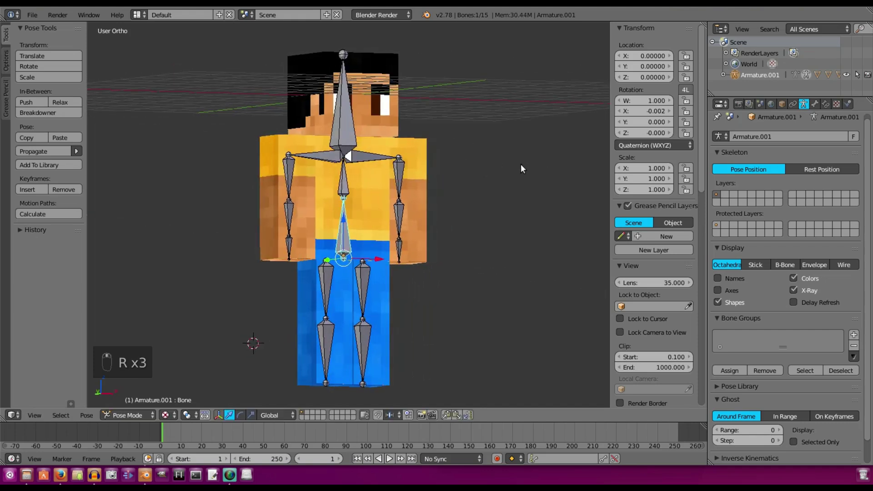